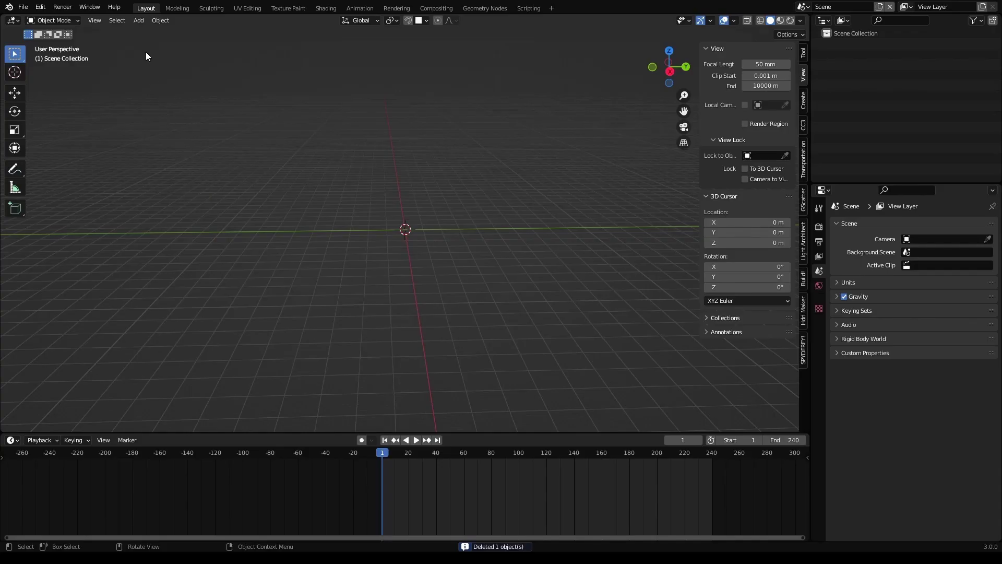
- Add a plane mesh, then frame it and orbit to look down on it
{"action": "left_click", "coordinate": [139, 21]}
{"action": "mouse_move", "coordinate": [177, 31]}
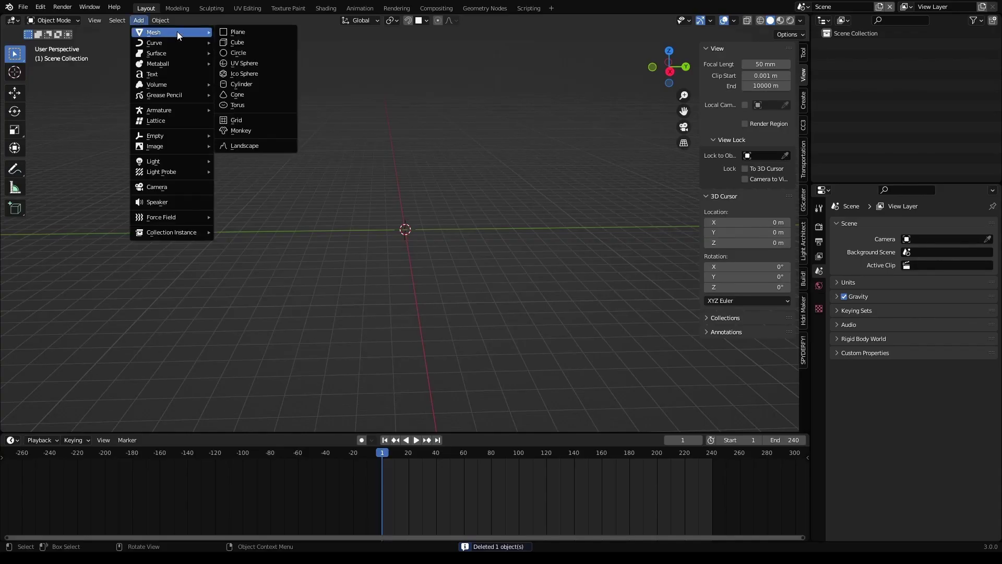
{"action": "left_click", "coordinate": [252, 32]}
{"action": "key", "text": "KP_Decimal"}
{"action": "scroll", "coordinate": [590, 258], "scroll_direction": "down", "scroll_amount": 3}
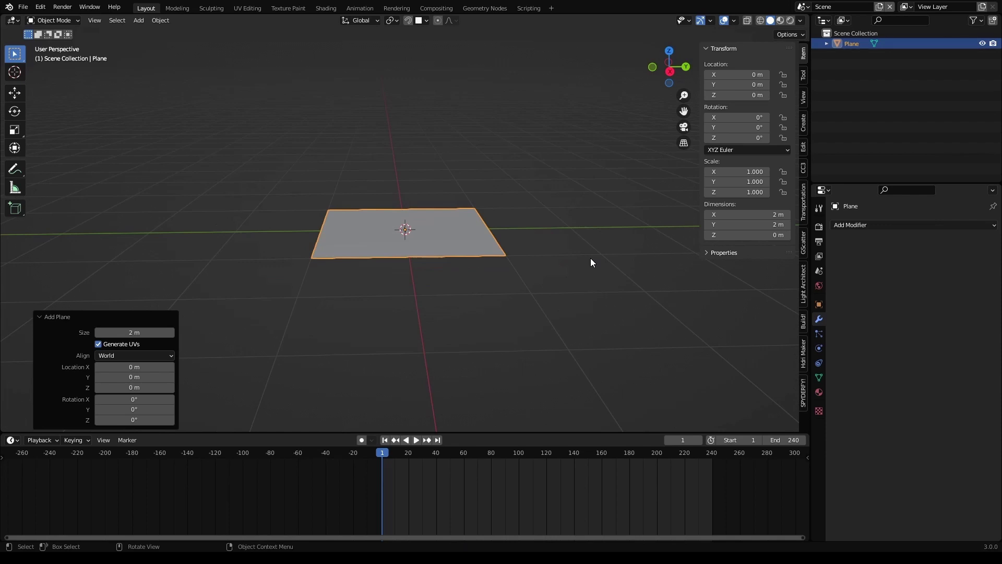
{"action": "middle_click_drag", "start_coordinate": [591, 258], "coordinate": [605, 319]}
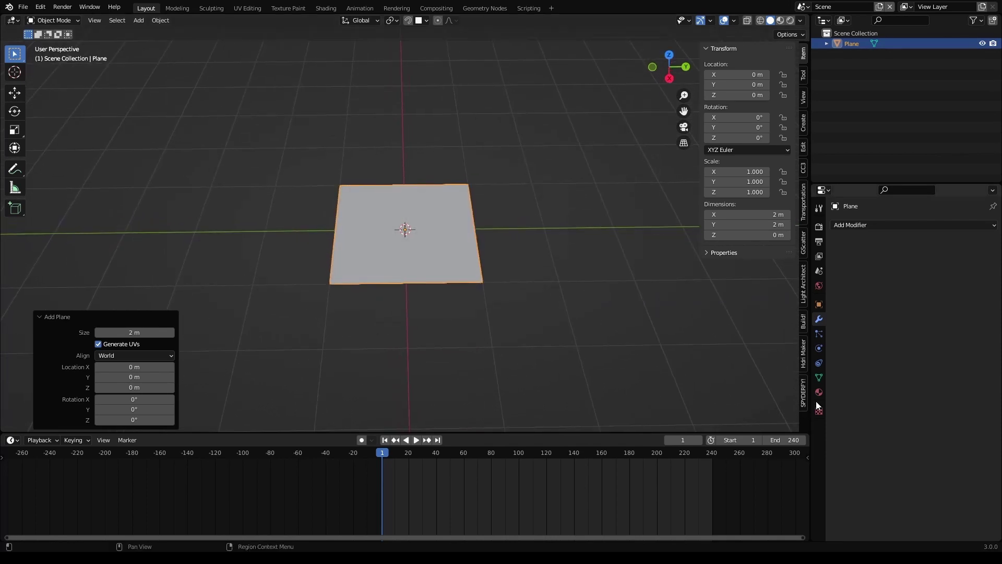
- Give the plane an Ocean modifier and view the wavy surface from a lower angle
{"action": "left_click", "coordinate": [880, 224]}
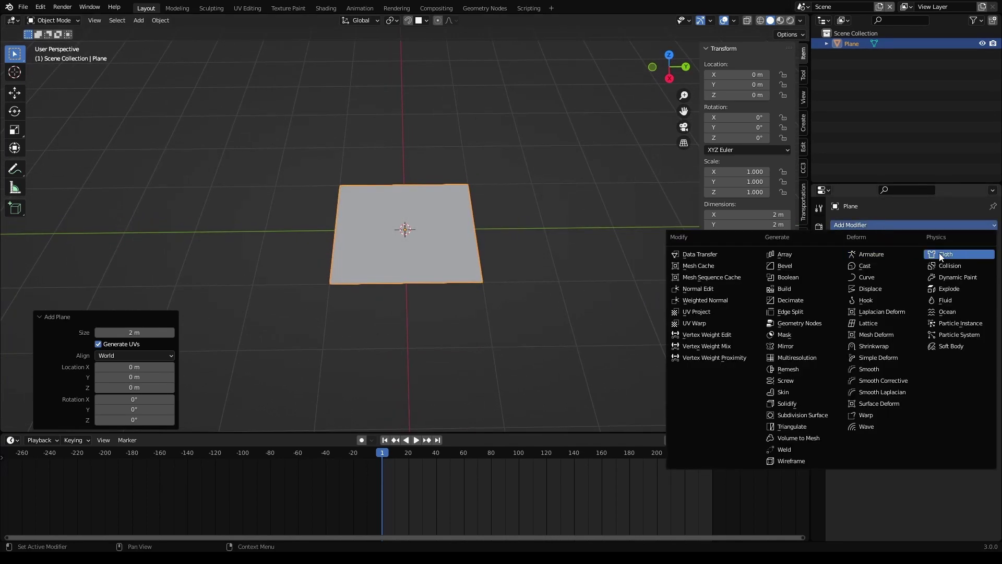
{"action": "left_click", "coordinate": [948, 311]}
{"action": "scroll", "coordinate": [517, 304], "scroll_direction": "down", "scroll_amount": 12}
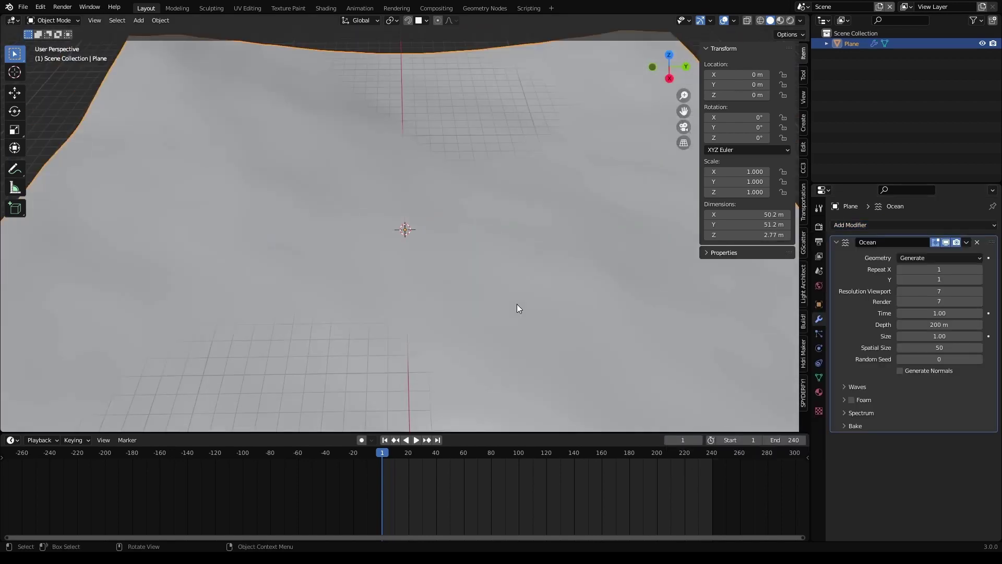
{"action": "middle_click_drag", "start_coordinate": [516, 304], "coordinate": [515, 270]}
- Set the Ocean modifier's Spatial Size to 200, Viewport Resolution to 16 and Render Resolution to 32
{"action": "scroll", "coordinate": [516, 270], "scroll_direction": "up", "scroll_amount": 3}
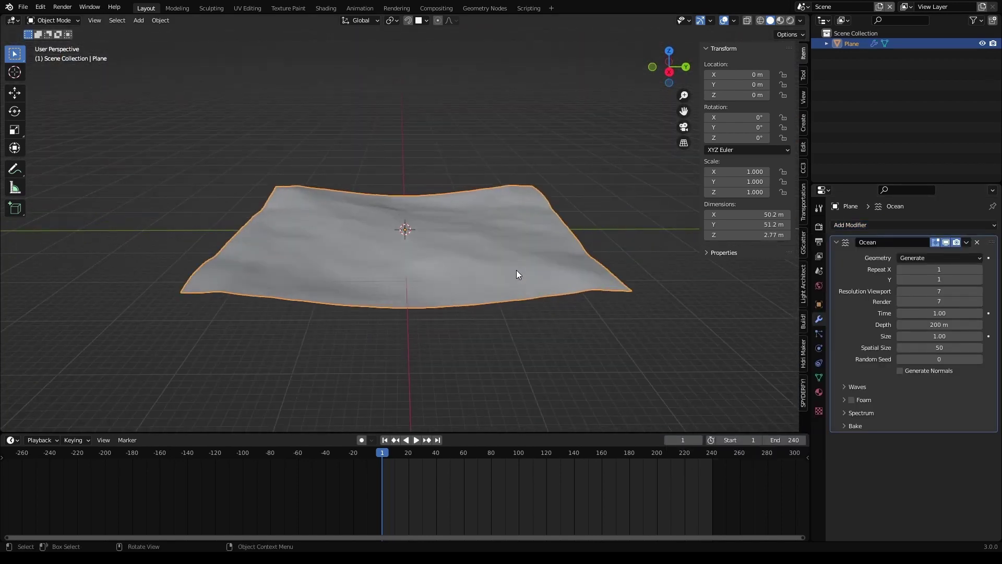
{"action": "double_click", "coordinate": [945, 345]}
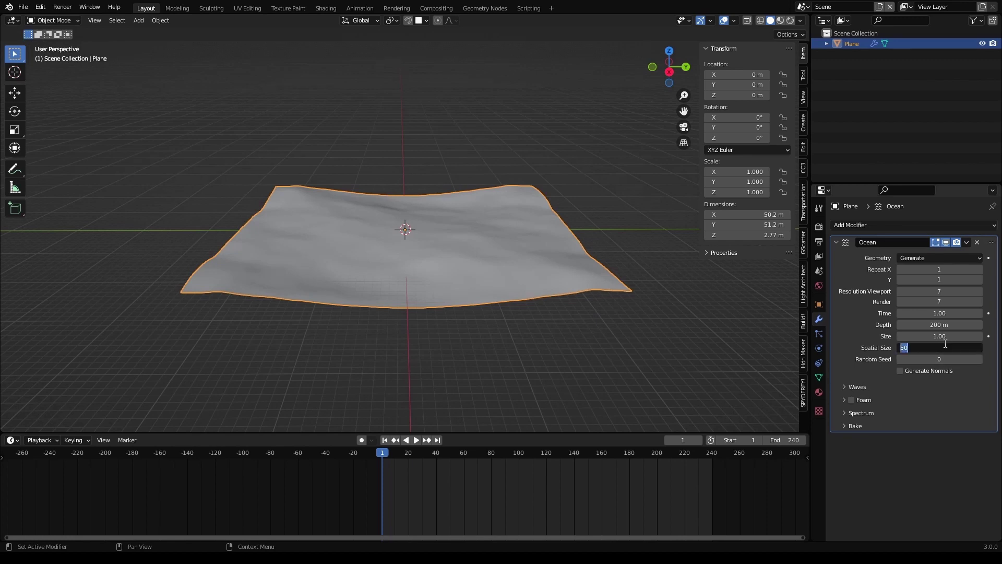
{"action": "type", "text": "200"}
{"action": "key", "text": "Return"}
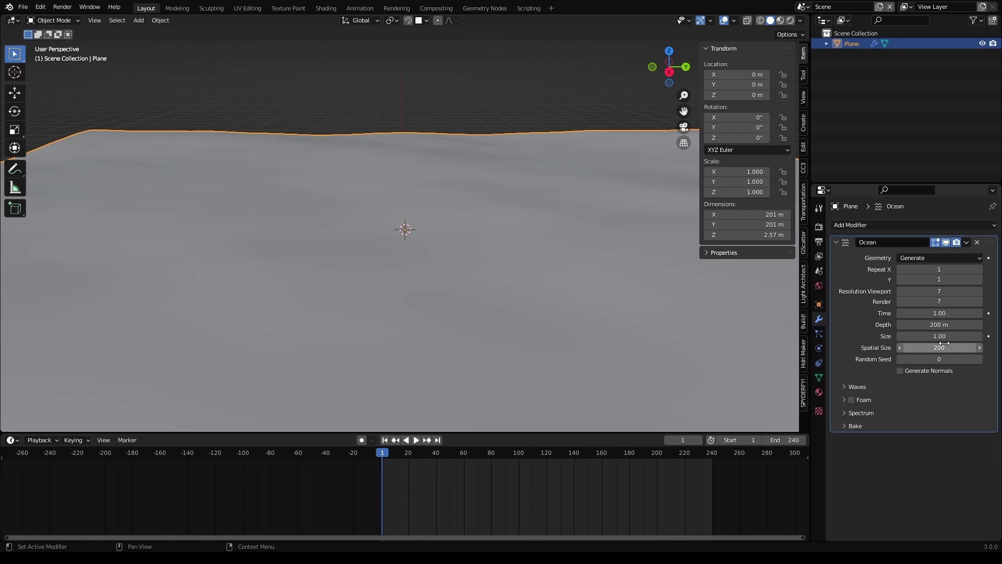
{"action": "scroll", "coordinate": [459, 312], "scroll_direction": "down", "scroll_amount": 5}
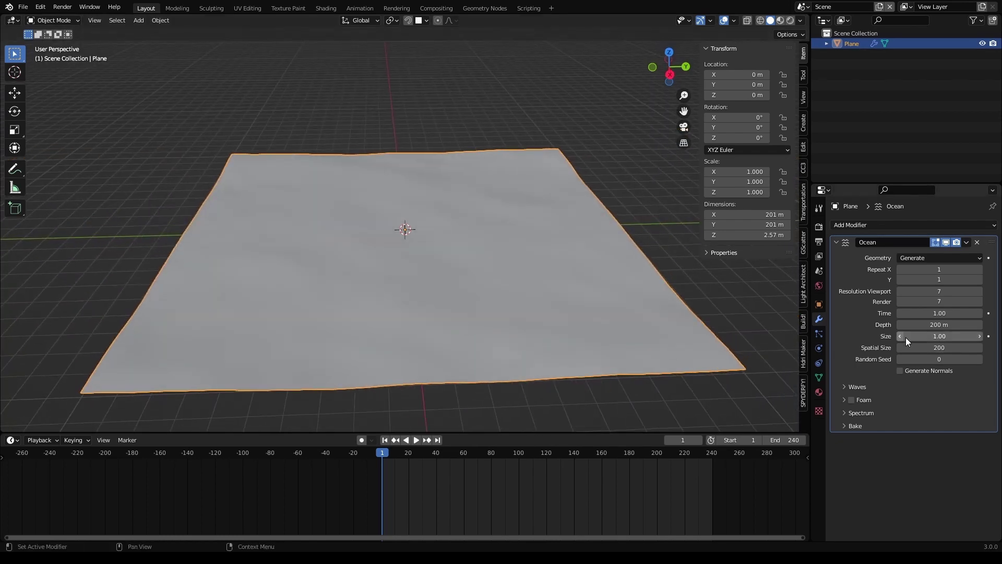
{"action": "double_click", "coordinate": [929, 291]}
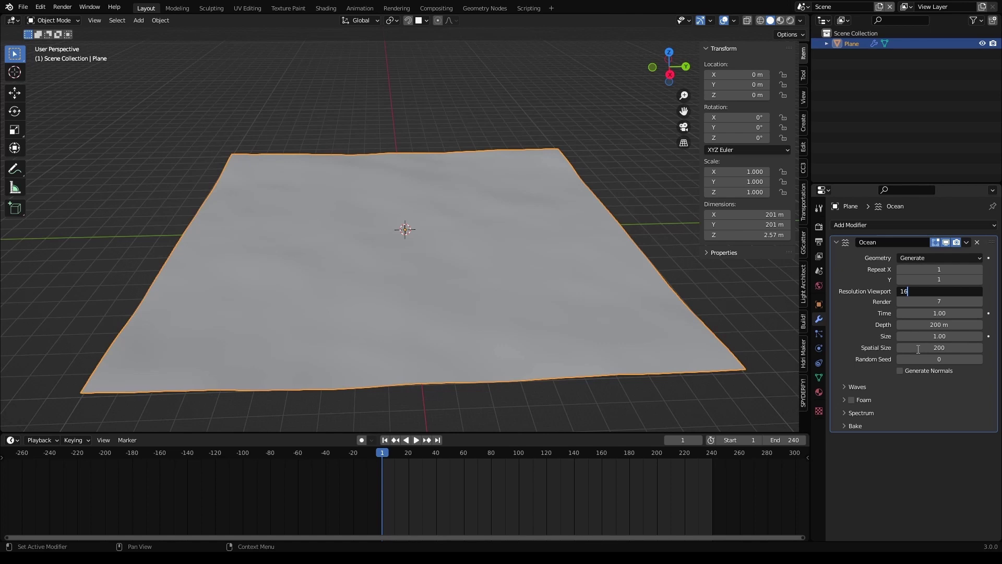
{"action": "key", "text": "Return"}
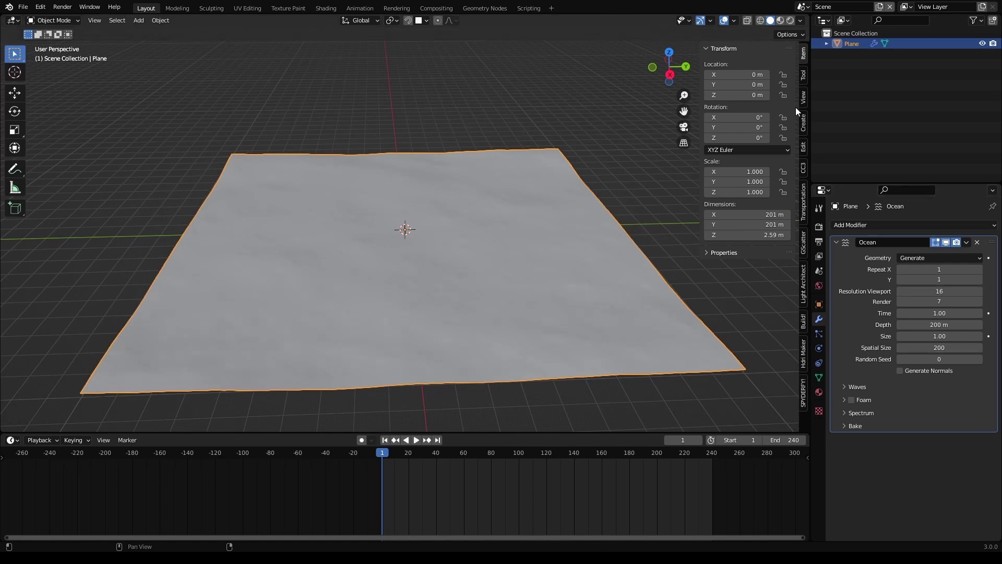
{"action": "double_click", "coordinate": [940, 302]}
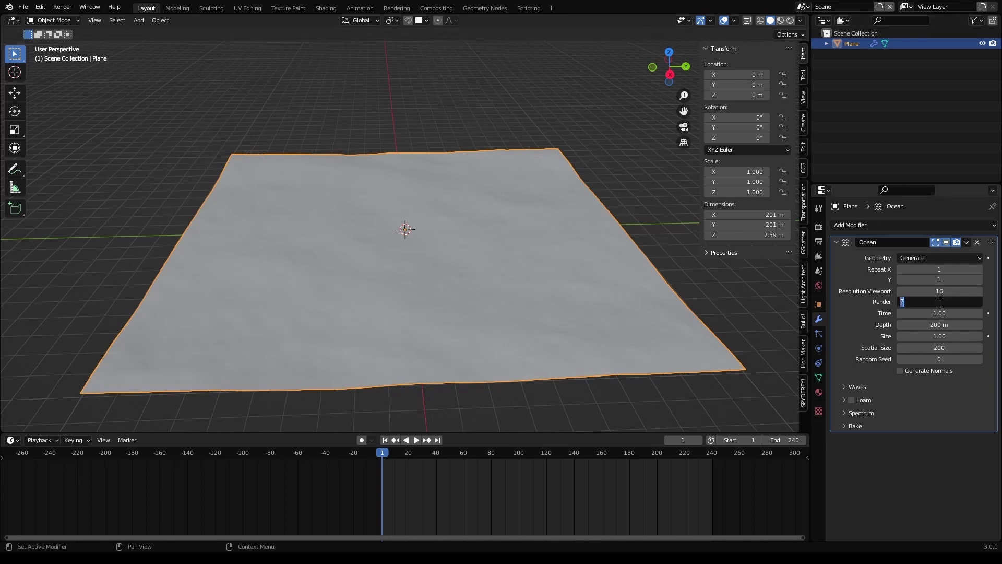
{"action": "type", "text": "32"}
{"action": "key", "text": "Return"}
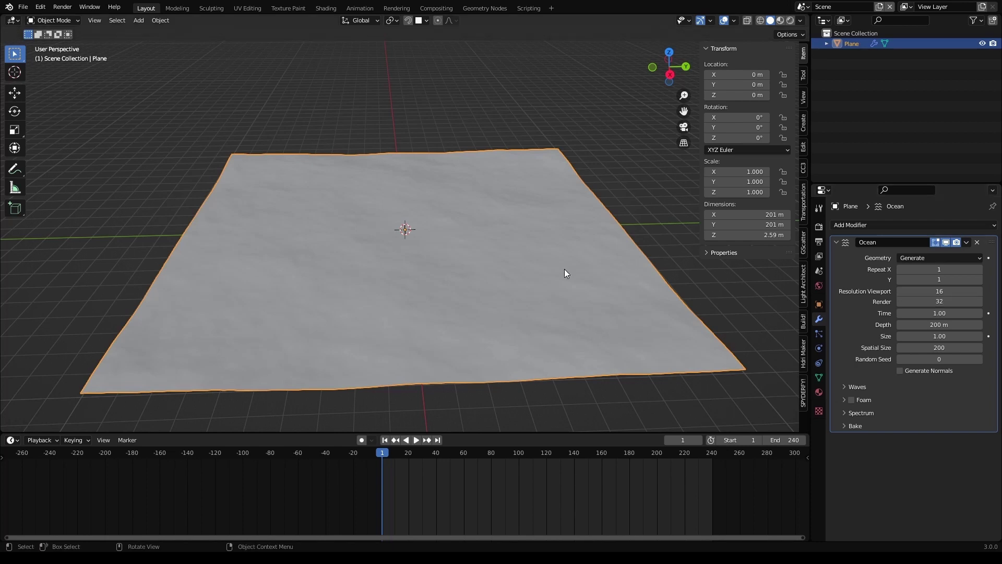
{"action": "scroll", "coordinate": [565, 268], "scroll_direction": "down", "scroll_amount": 3}
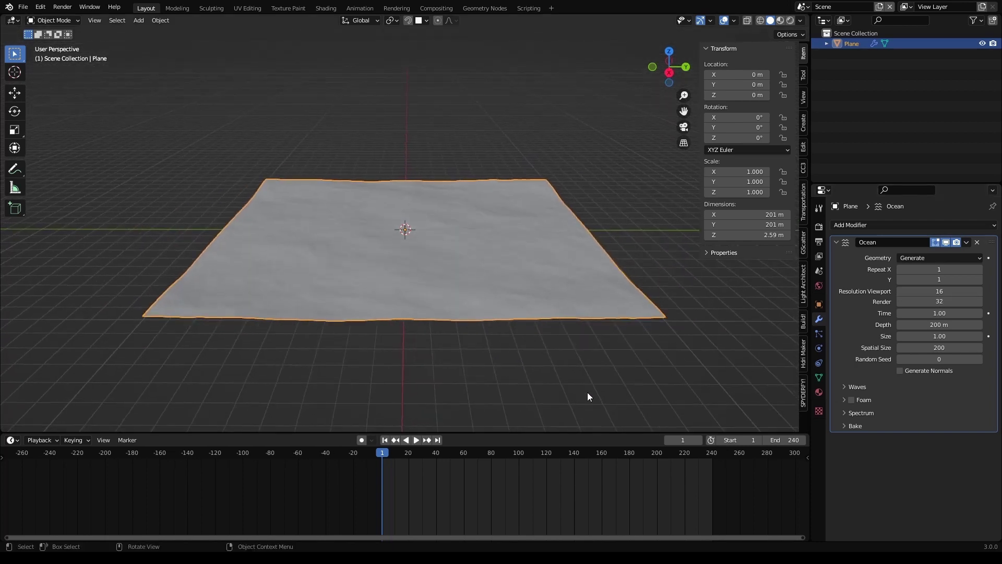
- Preview the ocean playback, then keyframe Time 1.00 at frame 1
{"action": "mouse_move", "coordinate": [384, 456]}
{"action": "left_mouse_down"}
{"action": "mouse_move", "coordinate": [694, 462]}
{"action": "mouse_move", "coordinate": [381, 452]}
{"action": "left_mouse_up"}
{"action": "key", "text": "space"}
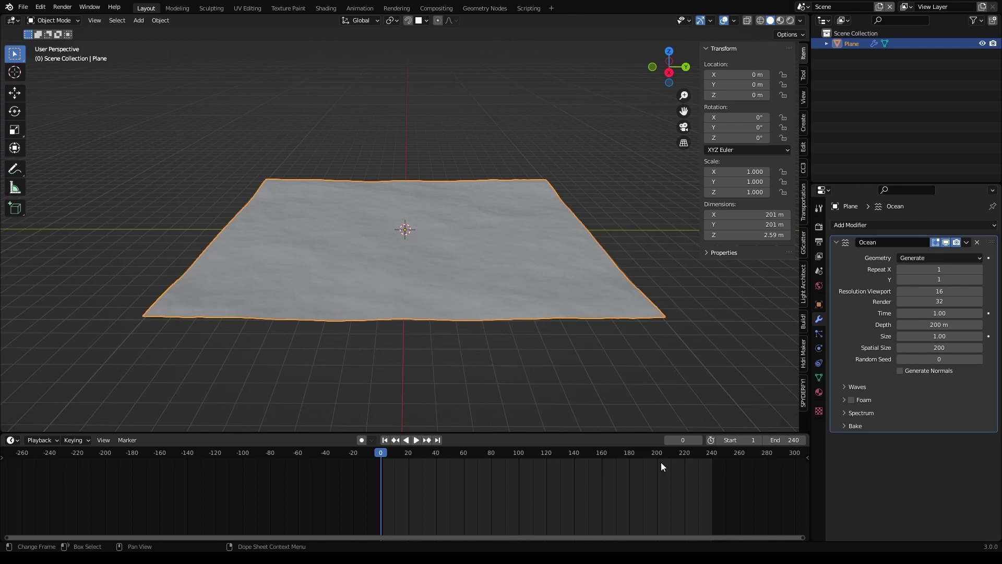
{"action": "left_click", "coordinate": [383, 454]}
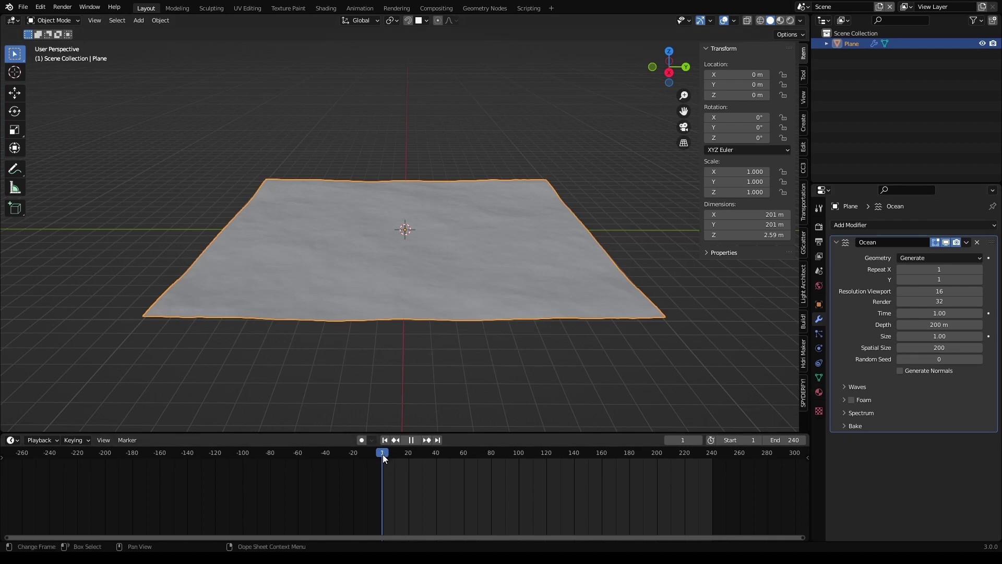
{"action": "left_click", "coordinate": [989, 314]}
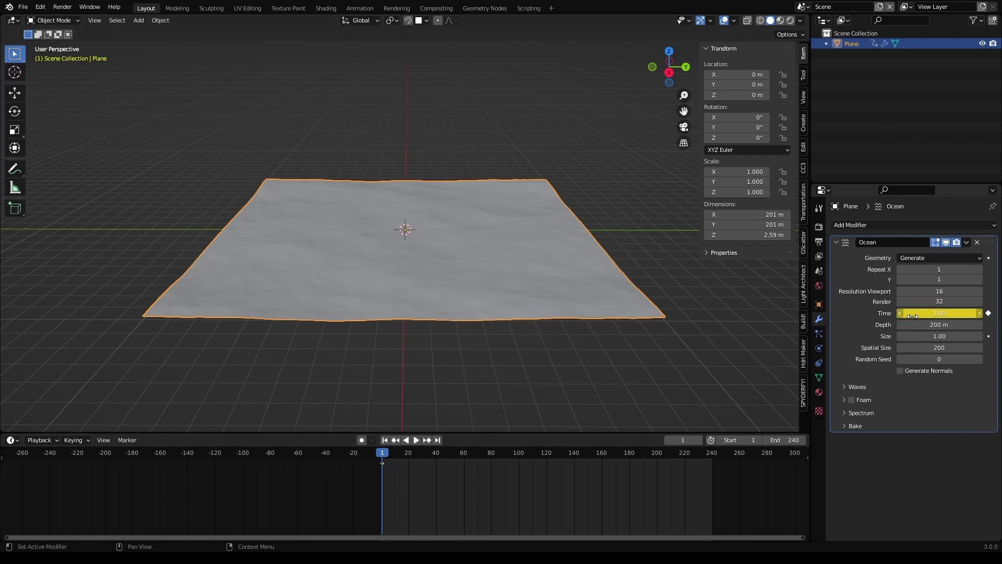
- Keyframe the ocean Time at 8 on frame 240 and preview the waves
{"action": "left_click", "coordinate": [439, 440]}
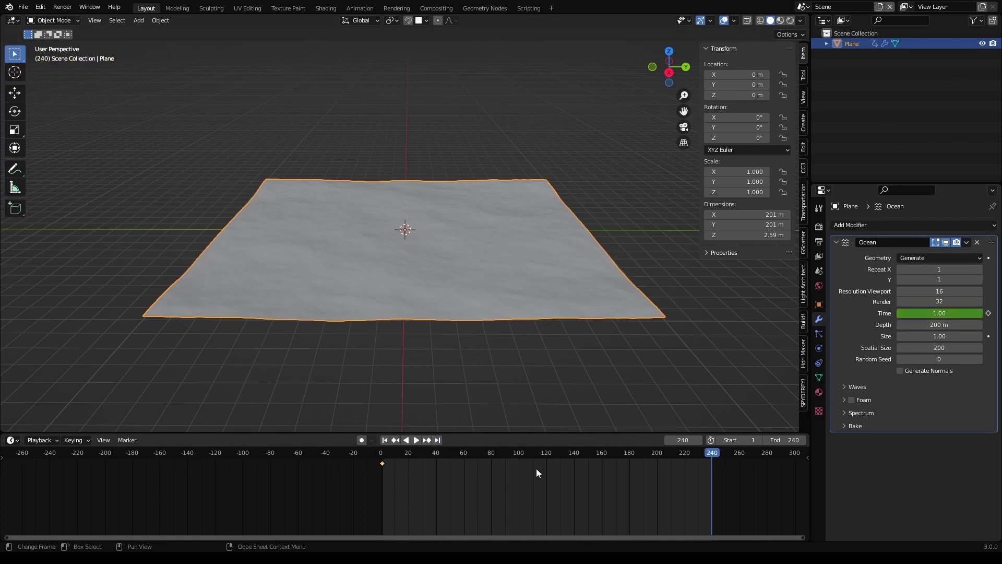
{"action": "left_click", "coordinate": [956, 315]}
{"action": "type", "text": "8"}
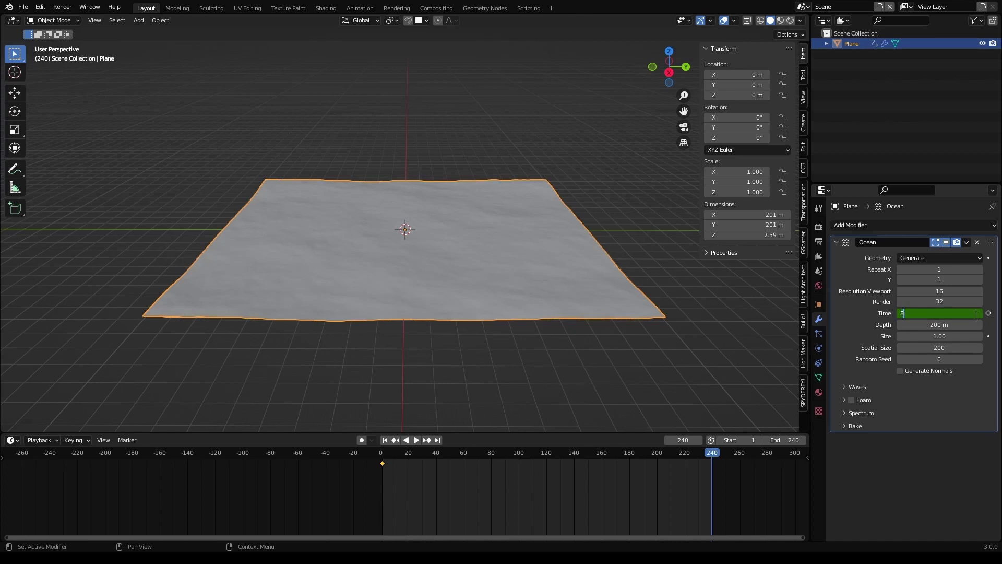
{"action": "key", "text": "Return"}
{"action": "left_click", "coordinate": [988, 312]}
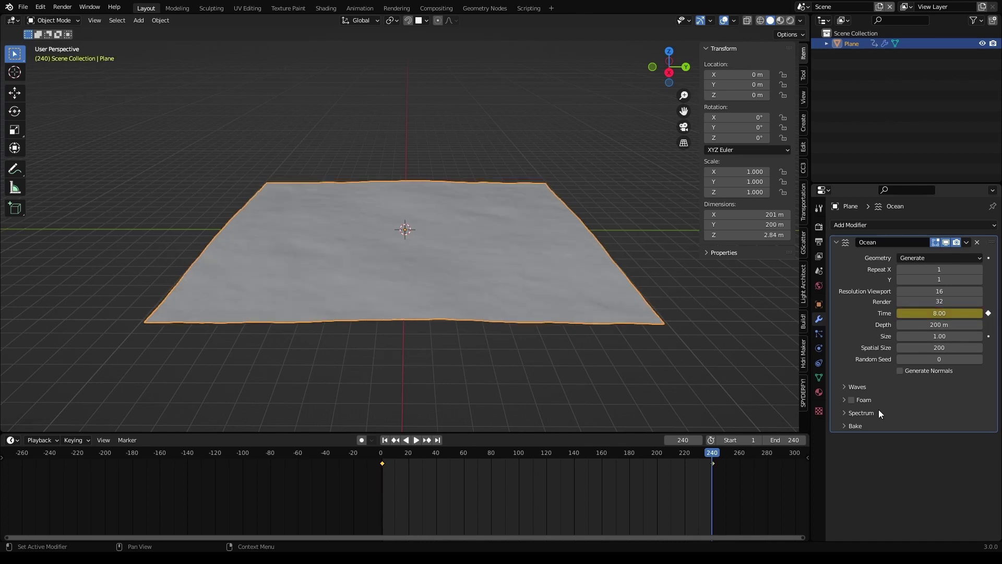
{"action": "left_click", "coordinate": [711, 454]}
{"action": "key", "text": "space"}
{"action": "left_click_drag", "start_coordinate": [712, 454], "coordinate": [484, 500]}
{"action": "key", "text": "space"}
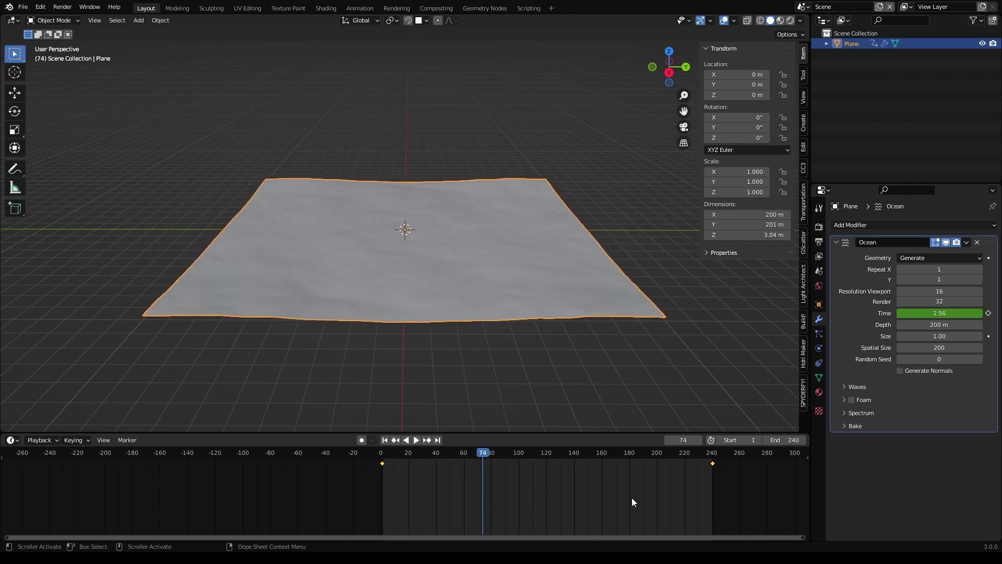
- Set both Time keyframes to Linear interpolation and check the steady wave motion
{"action": "left_click_drag", "start_coordinate": [730, 469], "coordinate": [370, 479]}
{"action": "right_click", "coordinate": [381, 464]}
{"action": "mouse_move", "coordinate": [383, 464]}
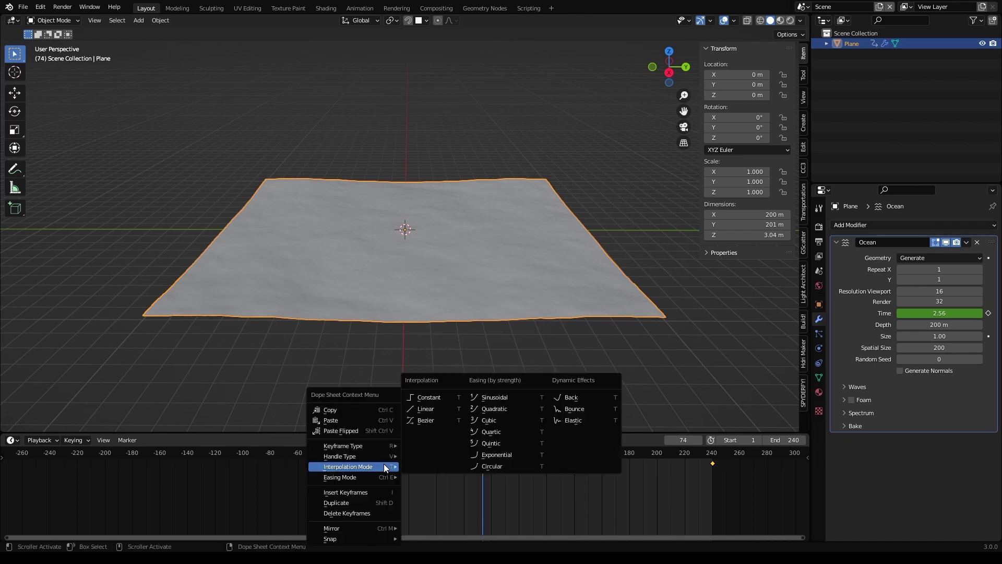
{"action": "left_click", "coordinate": [426, 413]}
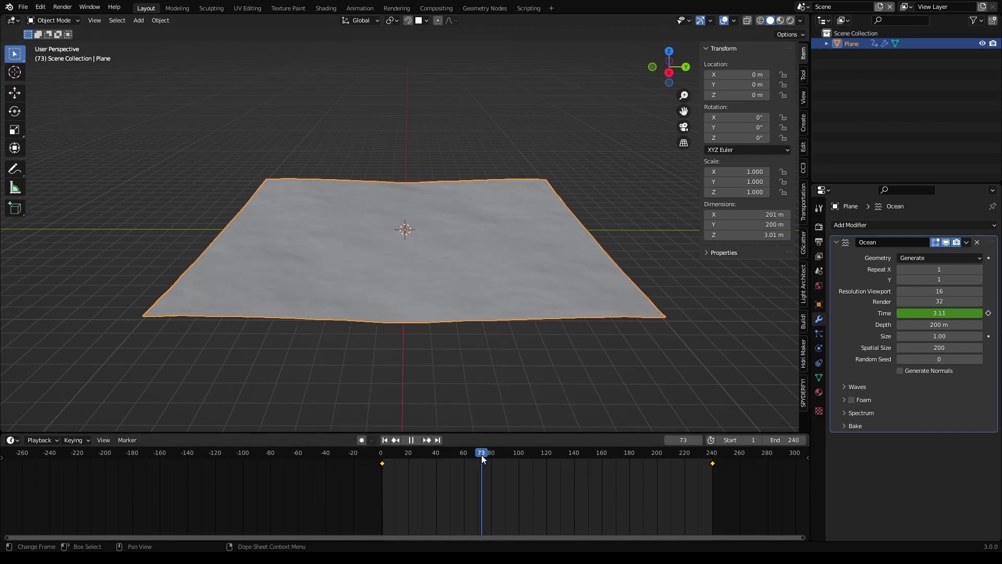
{"action": "left_click_drag", "start_coordinate": [481, 456], "coordinate": [637, 488]}
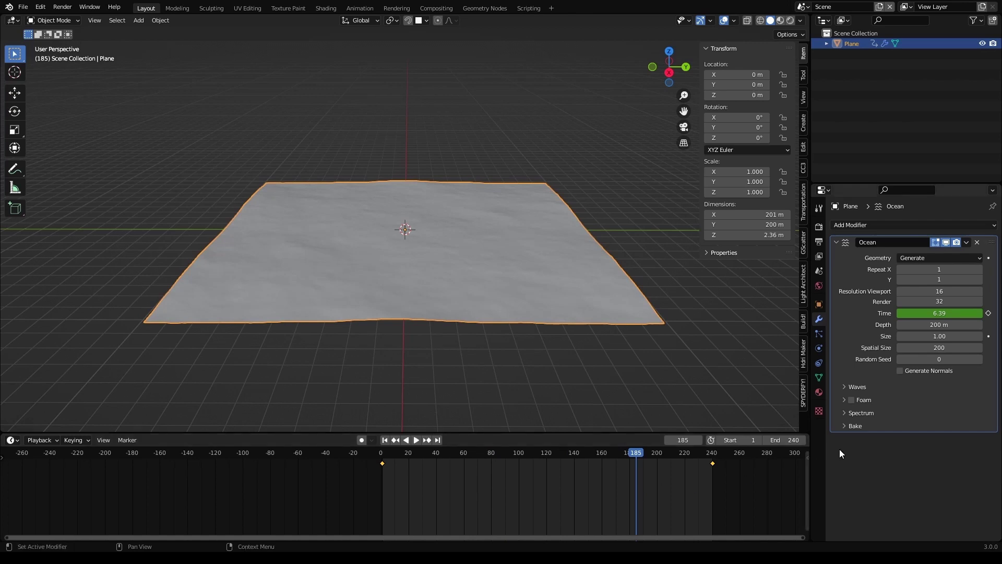
- Set the wave Scale to 2 and Smallest Wave to 0.1 m
{"action": "left_click", "coordinate": [845, 387]}
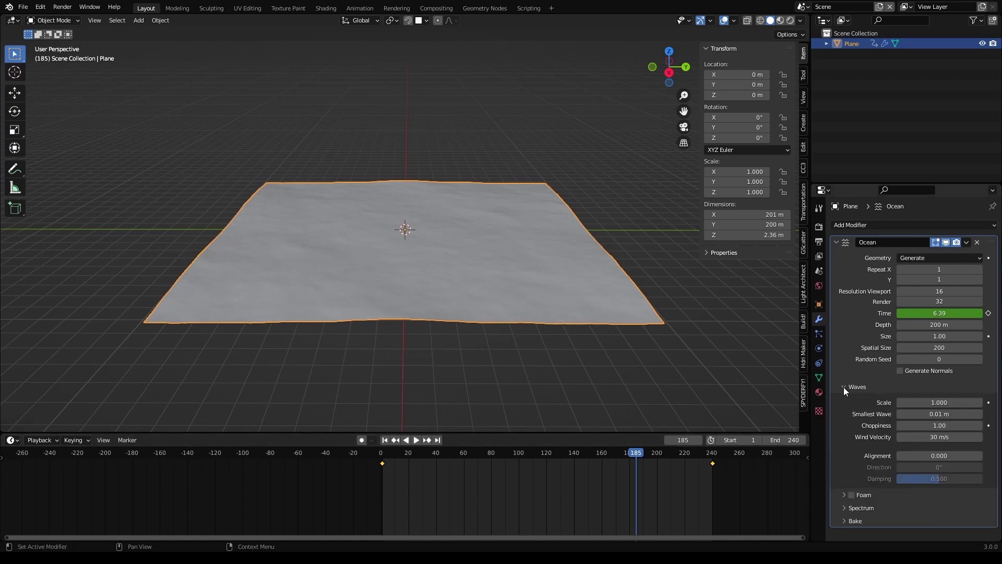
{"action": "left_click", "coordinate": [936, 403]}
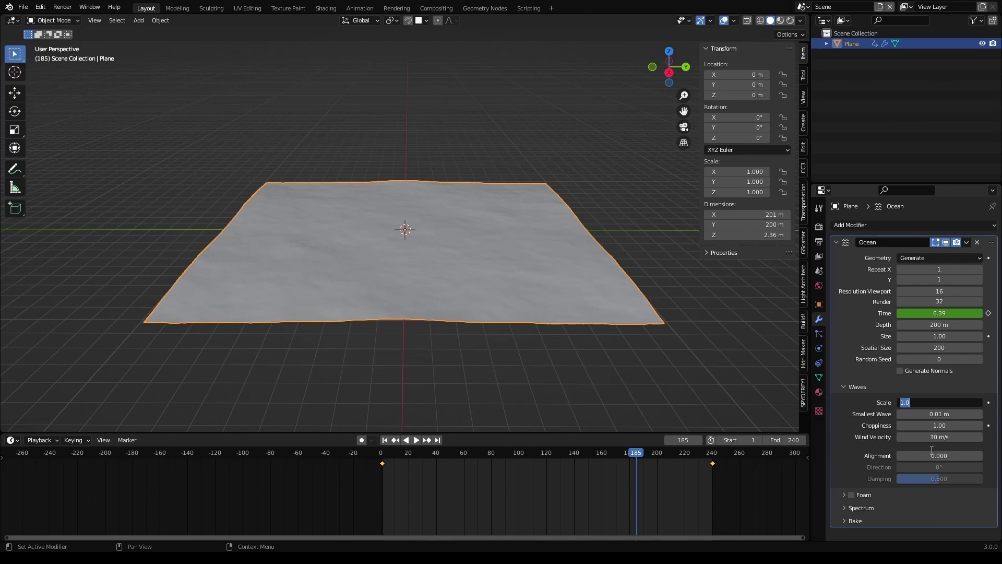
{"action": "type", "text": "2"}
{"action": "key", "text": "Return"}
{"action": "scroll", "coordinate": [533, 343], "scroll_direction": "up", "scroll_amount": 5}
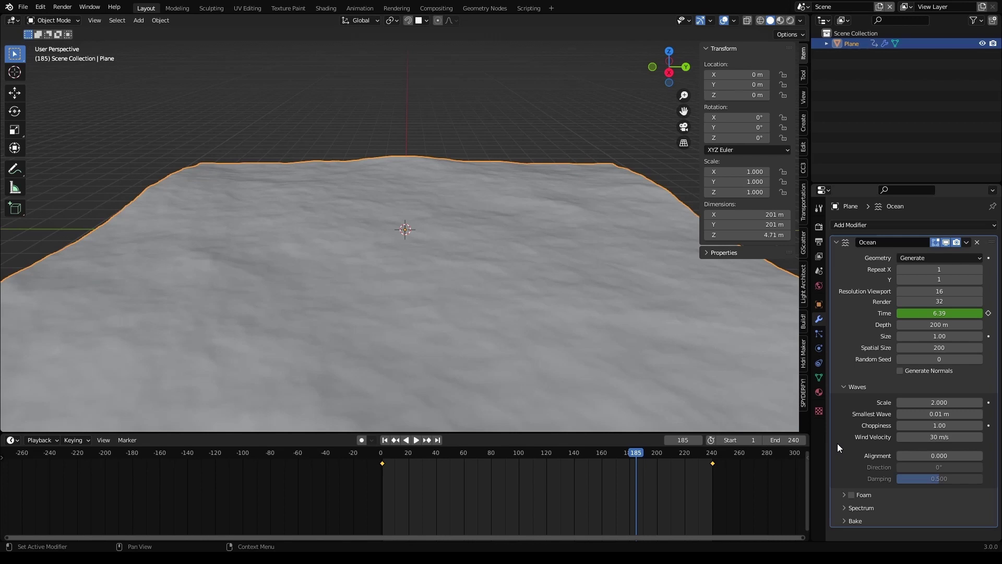
{"action": "left_click", "coordinate": [935, 414]}
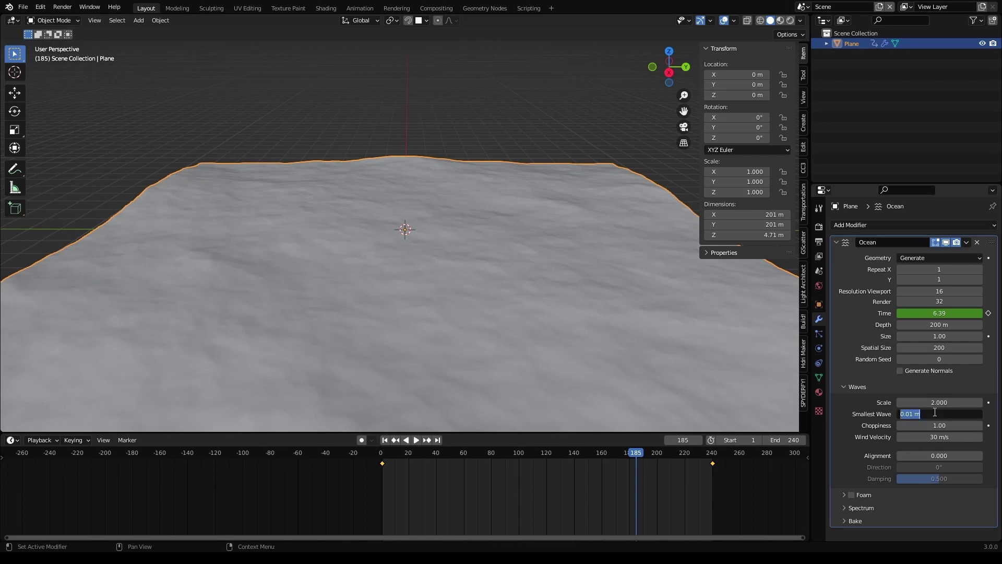
{"action": "key", "text": "BackSpace"}
{"action": "key", "text": "Return"}
- Set wave Choppiness to 0.75 and Wind Velocity to 9 m/s
{"action": "left_click", "coordinate": [946, 426]}
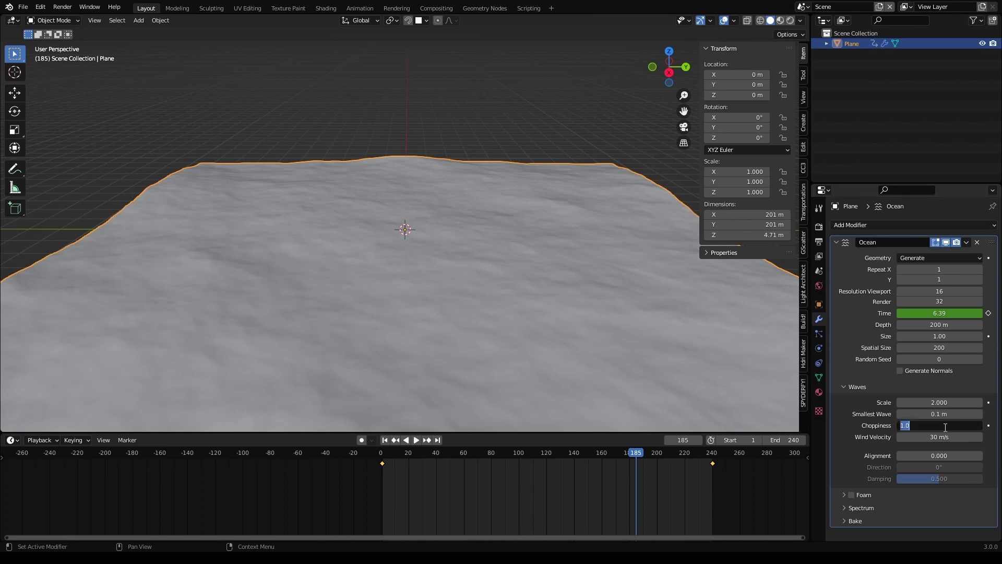
{"action": "key", "text": "BackSpace"}
{"action": "type", "text": ".75"}
{"action": "key", "text": "Return"}
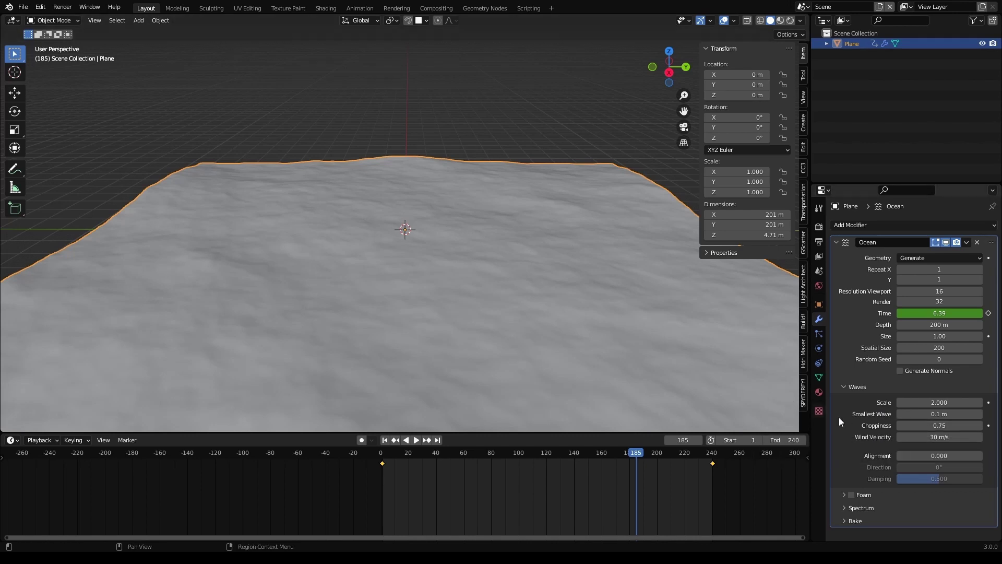
{"action": "left_click", "coordinate": [942, 438]}
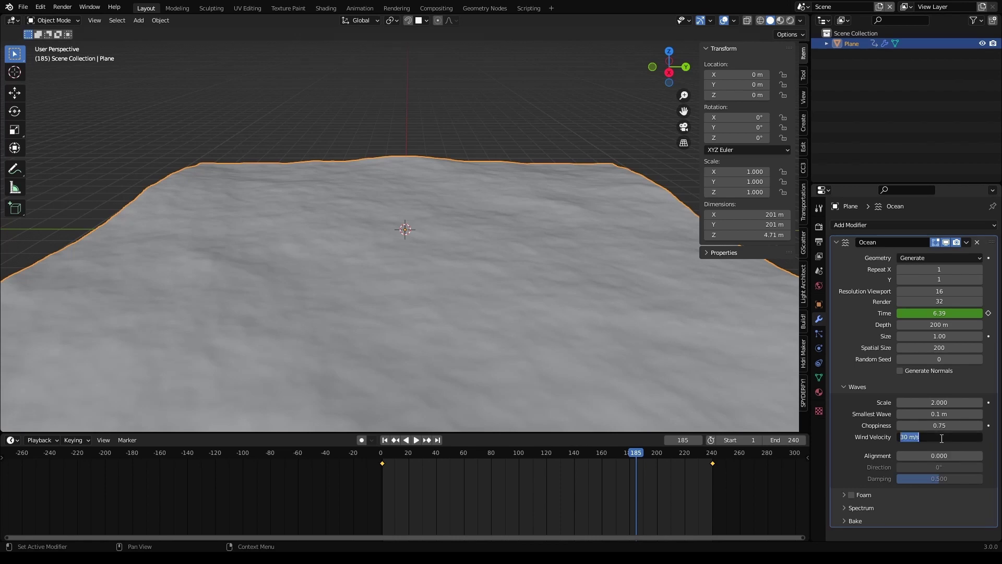
{"action": "type", "text": "9"}
{"action": "key", "text": "Return"}
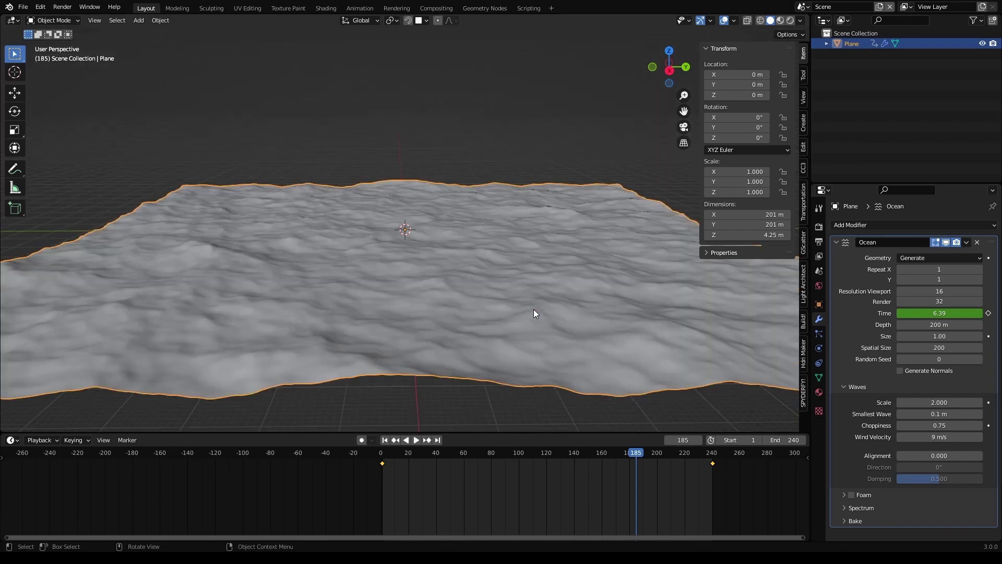
{"action": "mouse_move", "coordinate": [534, 313]}
{"action": "middle_mouse_down"}
{"action": "mouse_move", "coordinate": [448, 314]}
{"action": "mouse_move", "coordinate": [528, 313]}
{"action": "middle_mouse_up"}
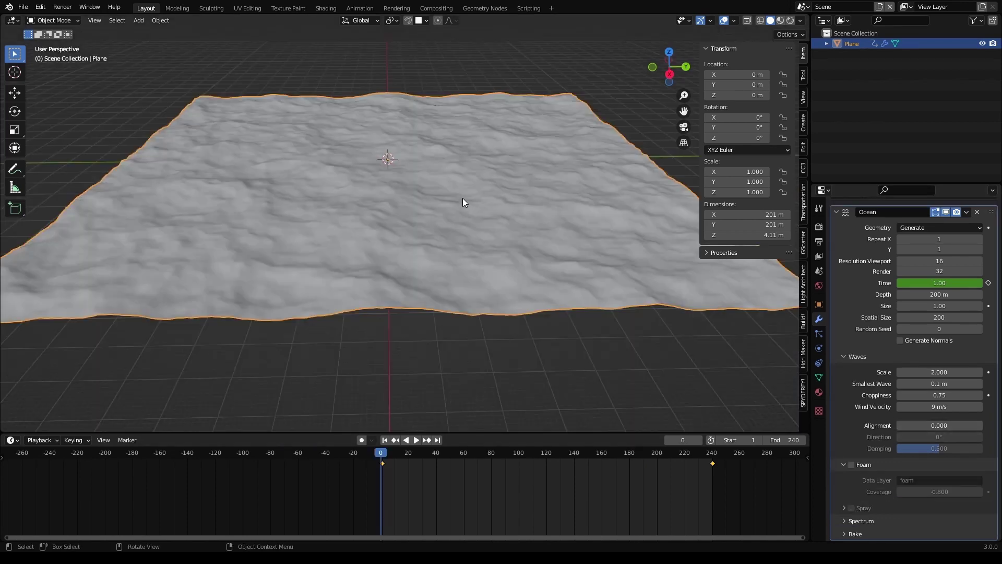
- Play the ocean animation and orbit around it to inspect the motion
{"action": "key", "text": "space"}
{"action": "scroll", "coordinate": [463, 234], "scroll_direction": "up", "scroll_amount": 4}
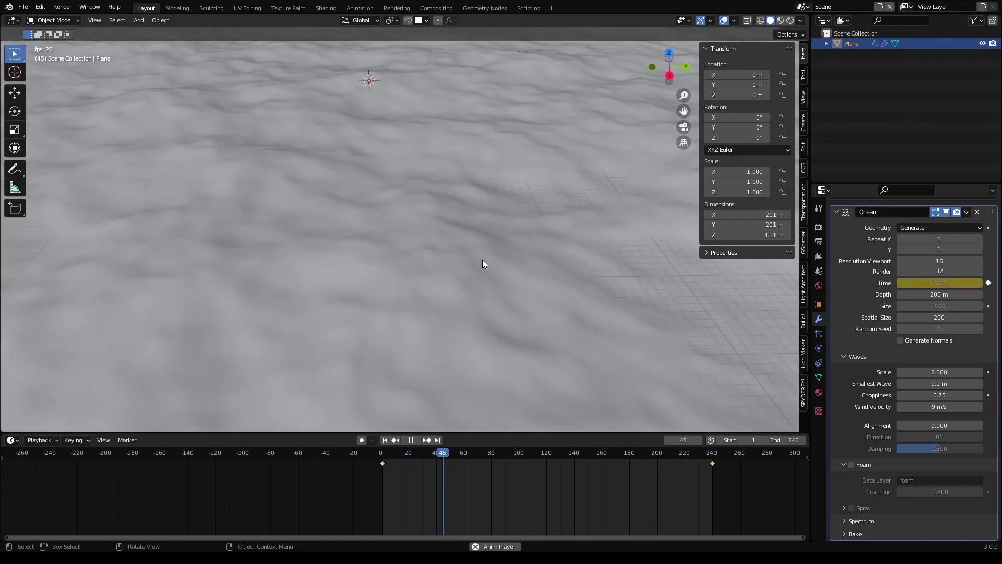
{"action": "scroll", "coordinate": [485, 252], "scroll_direction": "down", "scroll_amount": 4}
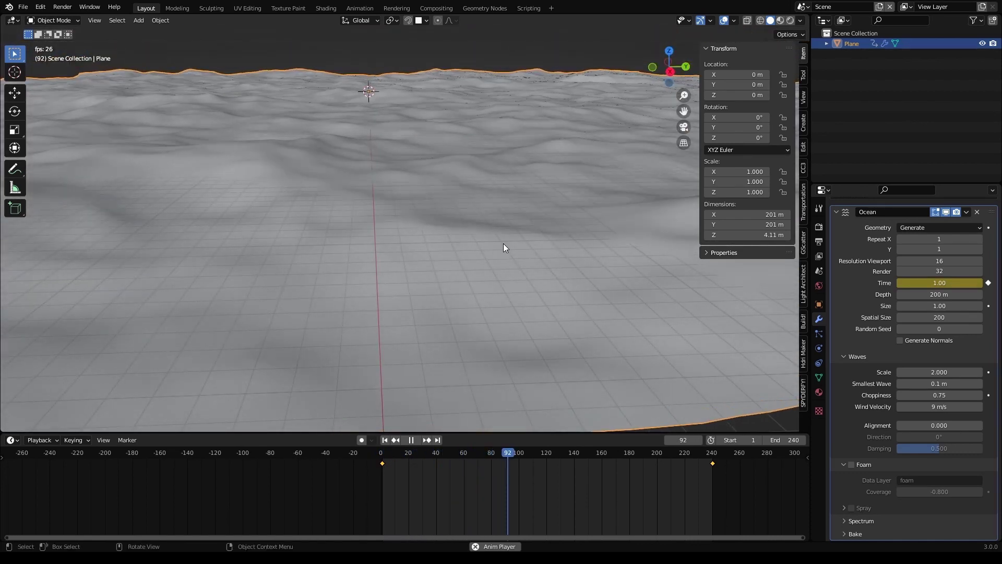
{"action": "middle_click_drag", "start_coordinate": [503, 244], "coordinate": [506, 268]}
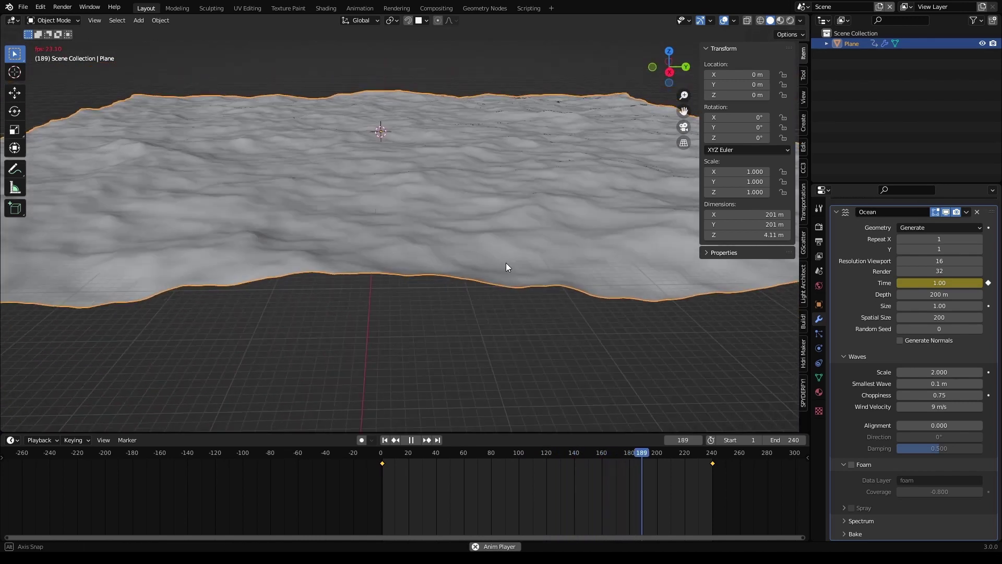
{"action": "scroll", "coordinate": [506, 262], "scroll_direction": "up", "scroll_amount": 4}
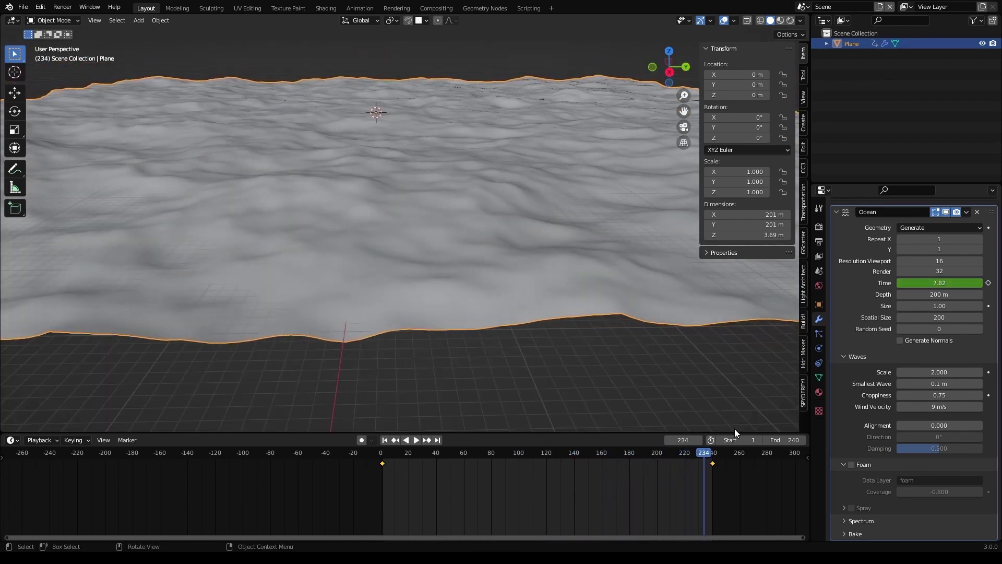
- Set wave Alignment to 0.420 and preview the more directional waves during playback
{"action": "left_click", "coordinate": [938, 425]}
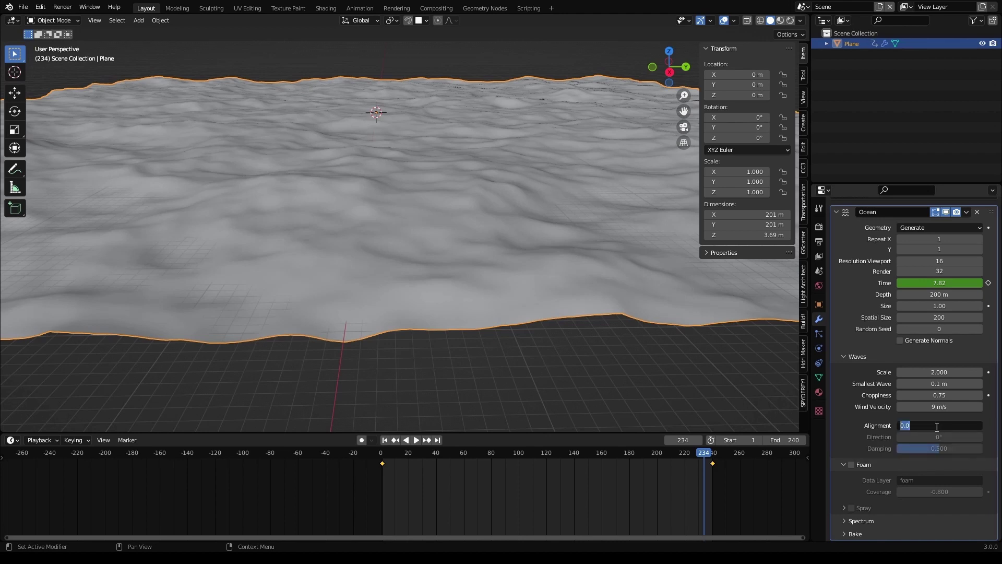
{"action": "key", "text": "BackSpace"}
{"action": "type", "text": ".42"}
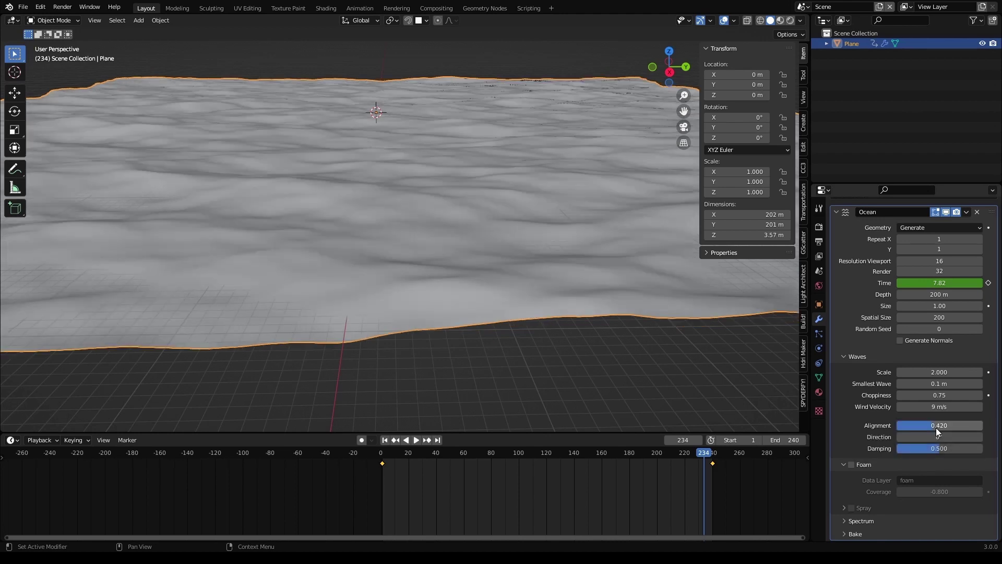
{"action": "key", "text": "Return"}
{"action": "scroll", "coordinate": [462, 320], "scroll_direction": "up", "scroll_amount": 3}
{"action": "key", "text": "space"}
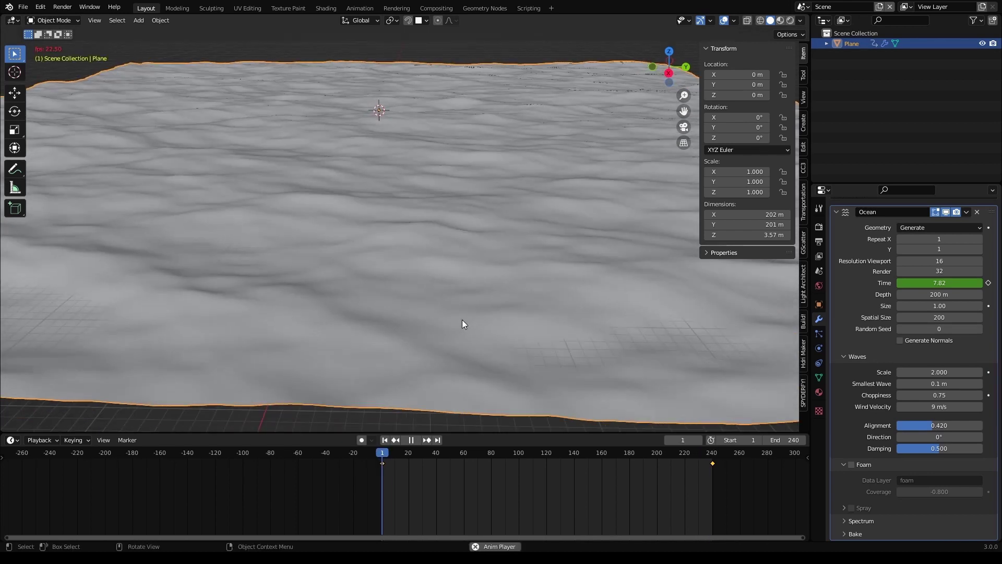
{"action": "middle_click_drag", "start_coordinate": [490, 315], "coordinate": [420, 312]}
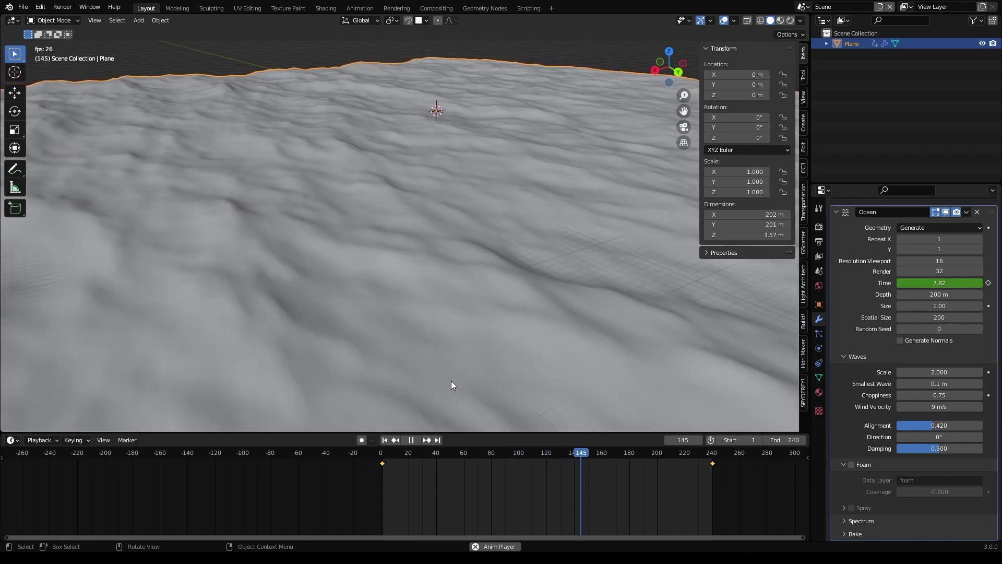
{"action": "key", "text": "space"}
{"action": "scroll", "coordinate": [418, 407], "scroll_direction": "down", "scroll_amount": 5}
{"action": "middle_click_drag", "start_coordinate": [428, 304], "coordinate": [500, 313]}
{"action": "scroll", "coordinate": [527, 337], "scroll_direction": "up", "scroll_amount": 2}
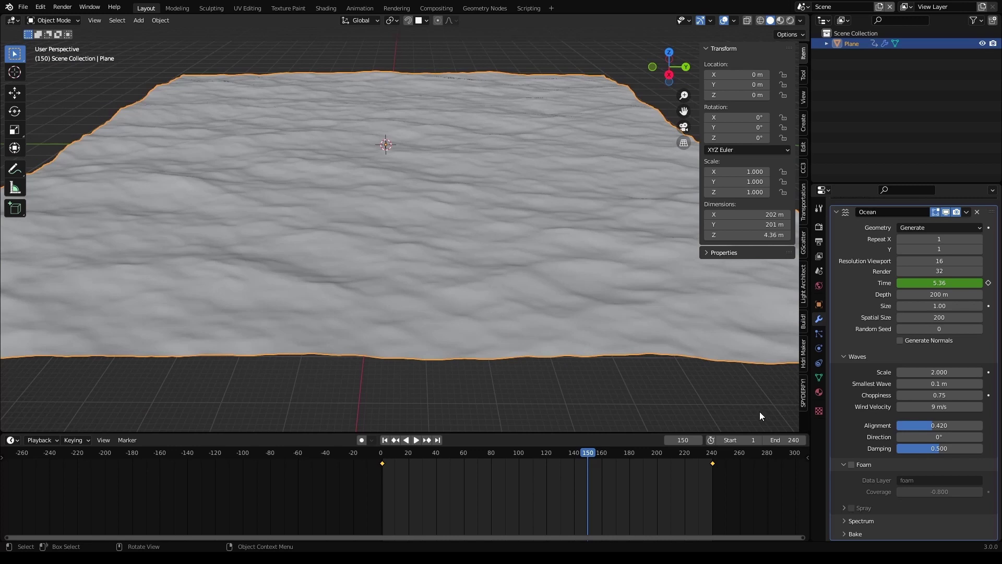
- Set wave Damping to 0.400 and wave Direction to 5°
{"action": "left_click", "coordinate": [935, 448]}
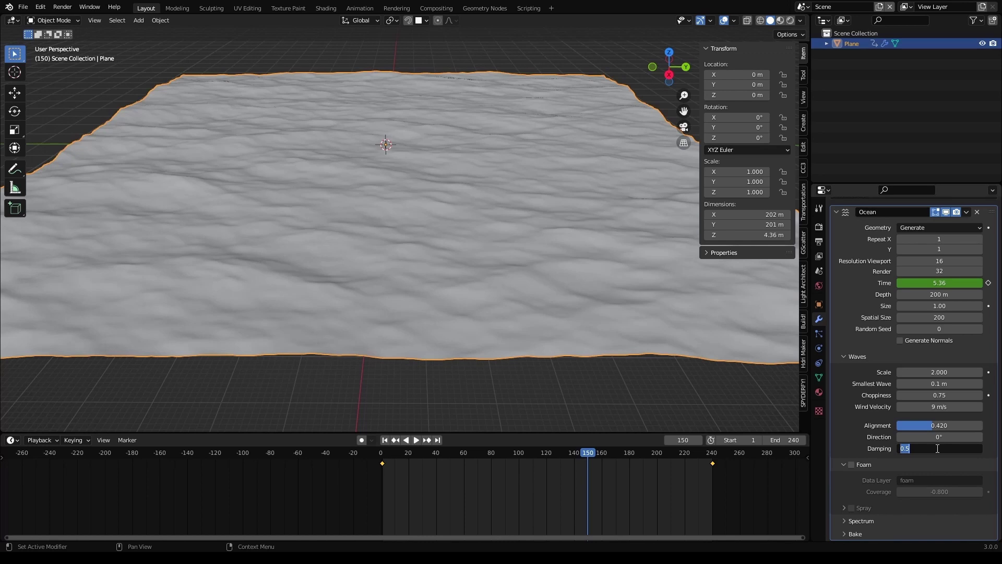
{"action": "key", "text": "BackSpace"}
{"action": "key", "text": "Return"}
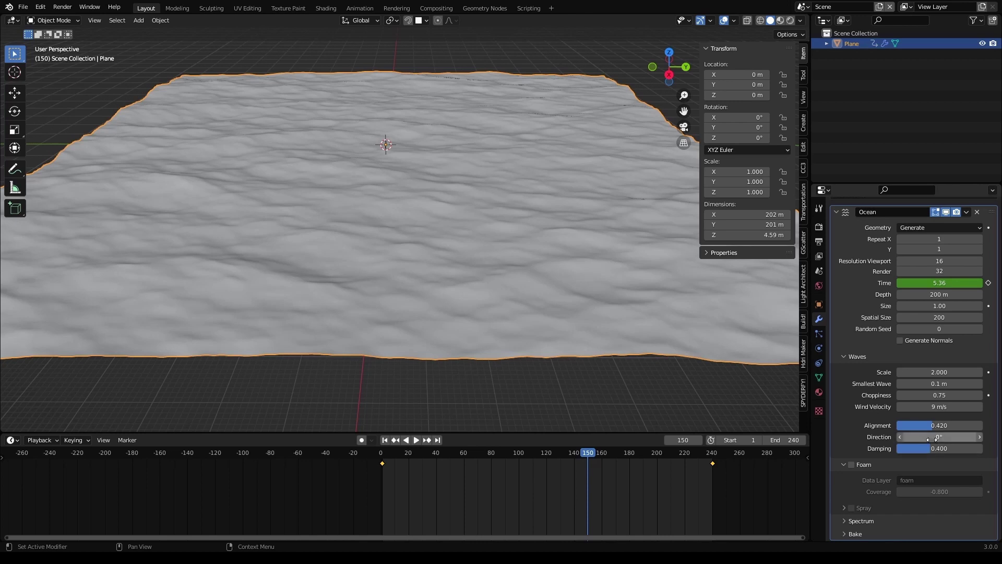
{"action": "left_click", "coordinate": [932, 438]}
{"action": "type", "text": "5"}
{"action": "key", "text": "Return"}
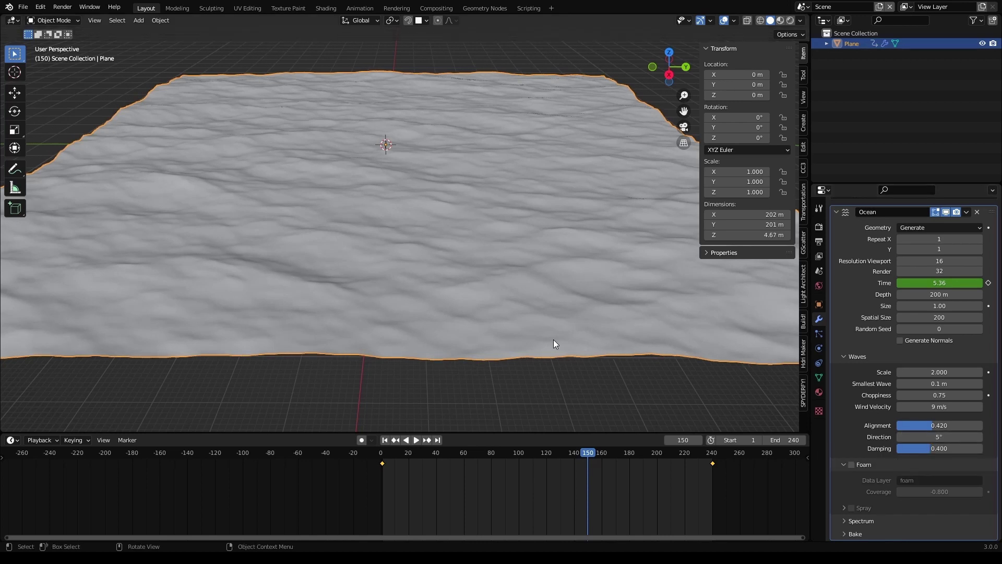
- Play the animation and orbit to preview the calmer, directional ocean
{"action": "key", "text": "space"}
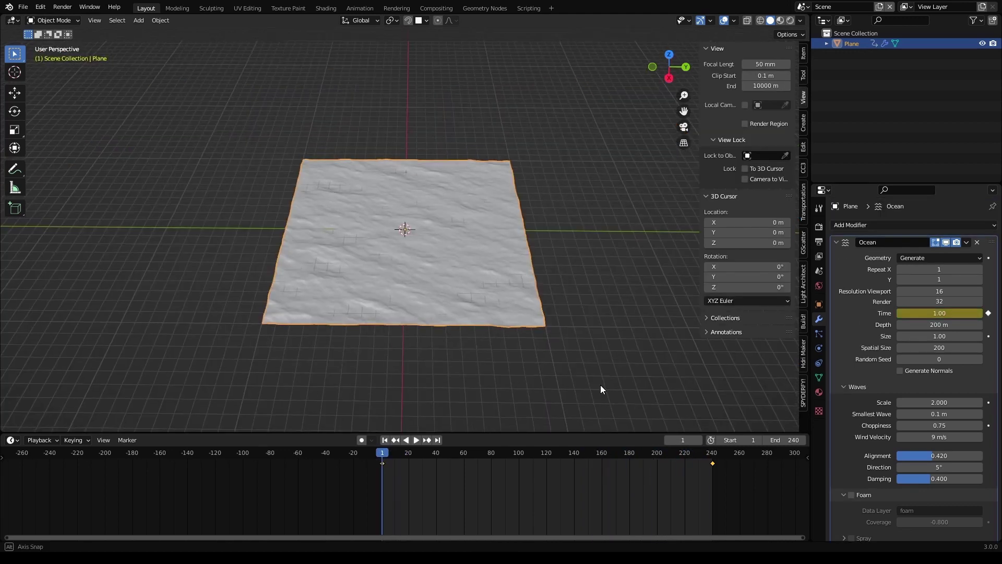
{"action": "middle_click_drag", "start_coordinate": [600, 384], "coordinate": [603, 362]}
{"action": "scroll", "coordinate": [603, 363], "scroll_direction": "down", "scroll_amount": 2}
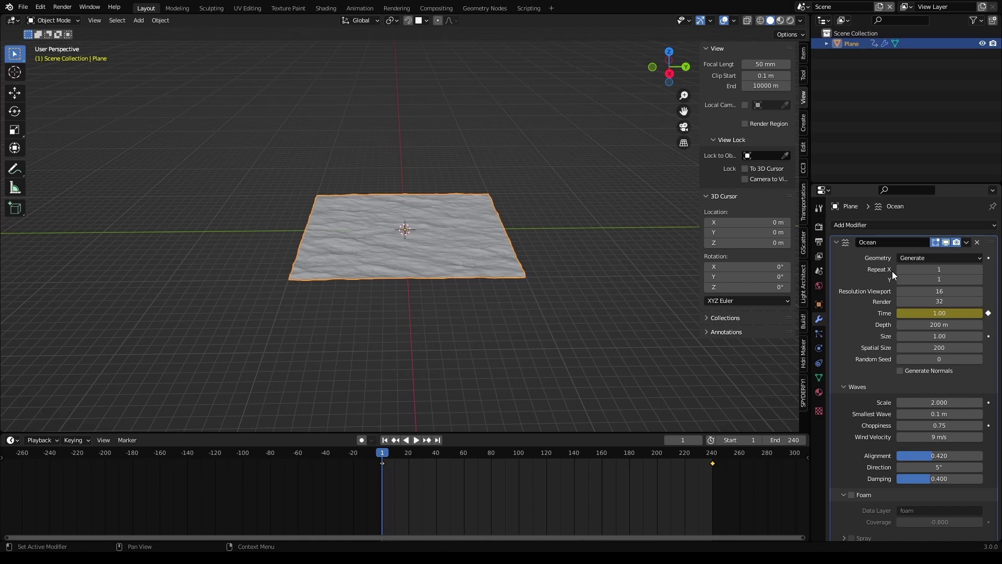
{"action": "left_click", "coordinate": [937, 269]}
{"action": "key", "text": "Return"}
{"action": "left_click", "coordinate": [939, 280]}
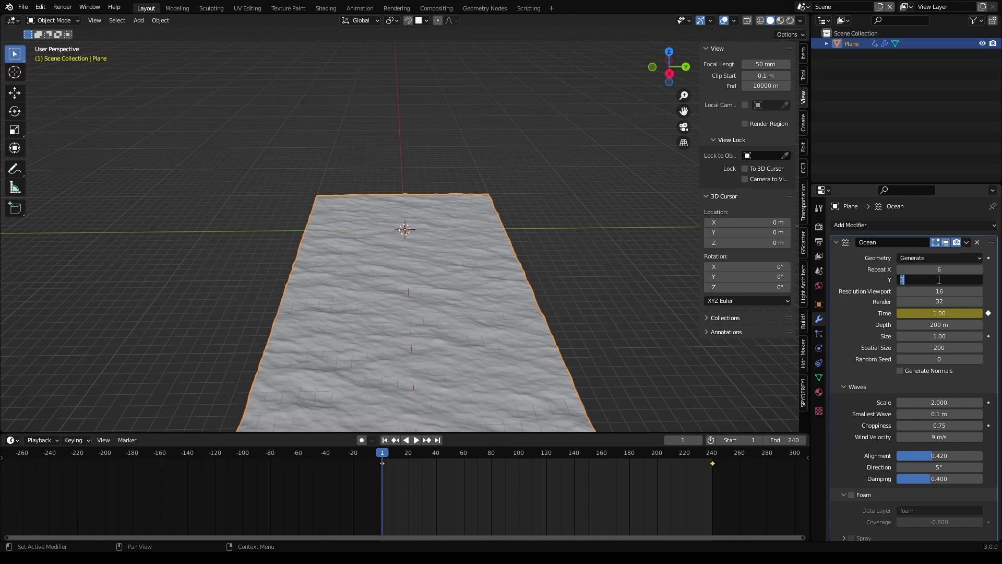
{"action": "type", "text": "6"}
{"action": "key", "text": "Return"}
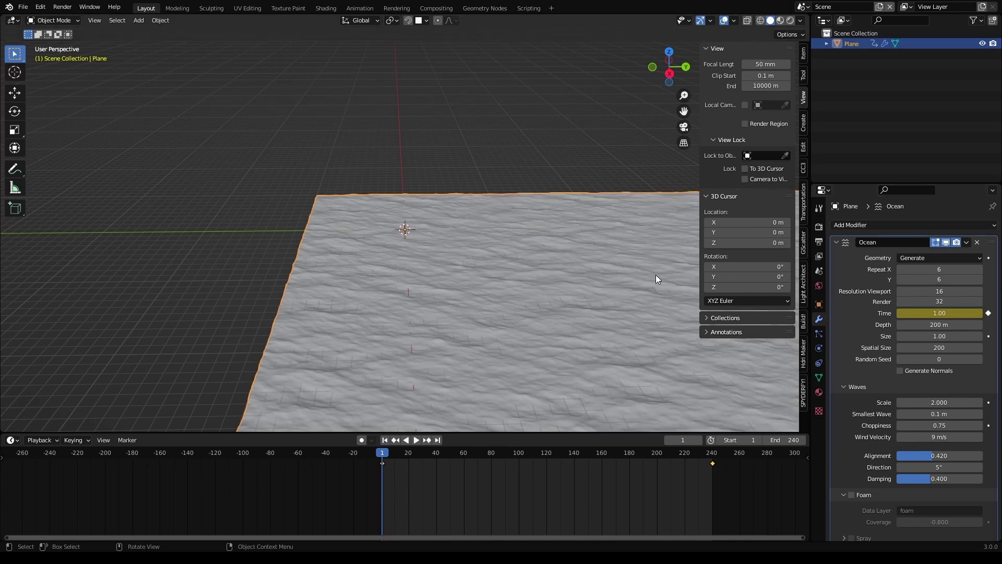
{"action": "left_click_drag", "start_coordinate": [684, 110], "coordinate": [590, 240]}
{"action": "middle_click_drag", "start_coordinate": [524, 324], "coordinate": [525, 307]}
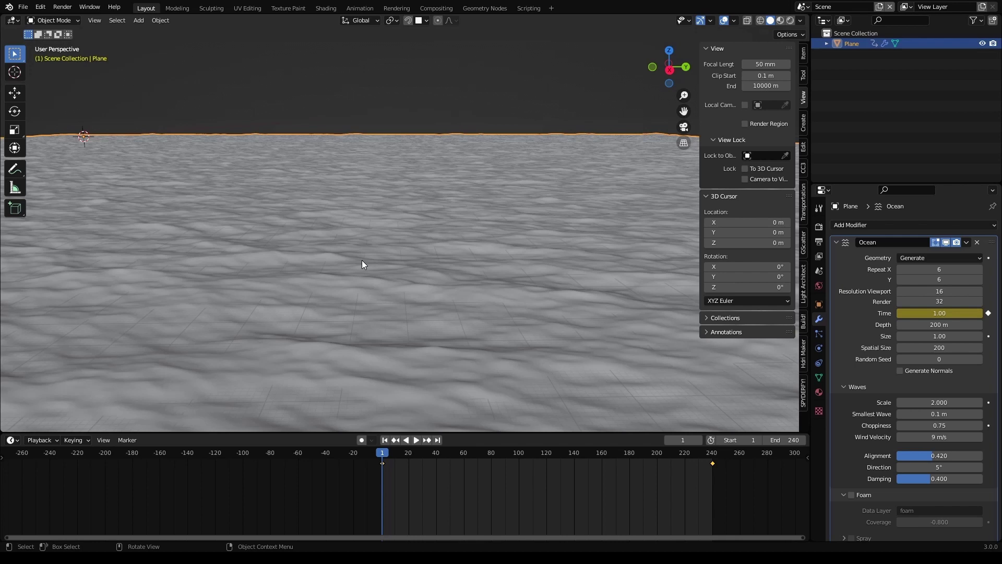
{"action": "key", "text": "space"}
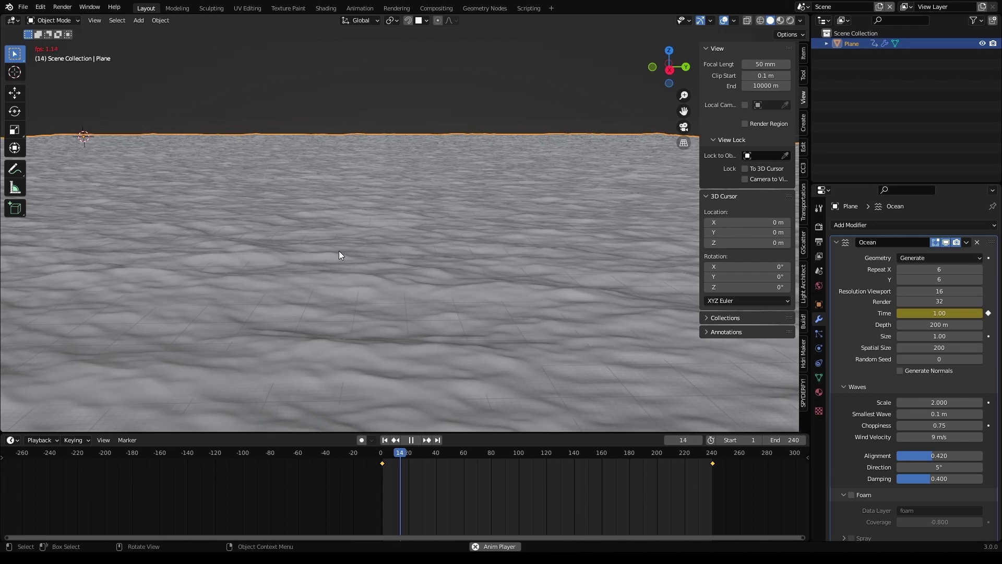
{"action": "scroll", "coordinate": [414, 209], "scroll_direction": "down", "scroll_amount": 5}
{"action": "key", "text": "space"}
{"action": "left_click", "coordinate": [941, 270]}
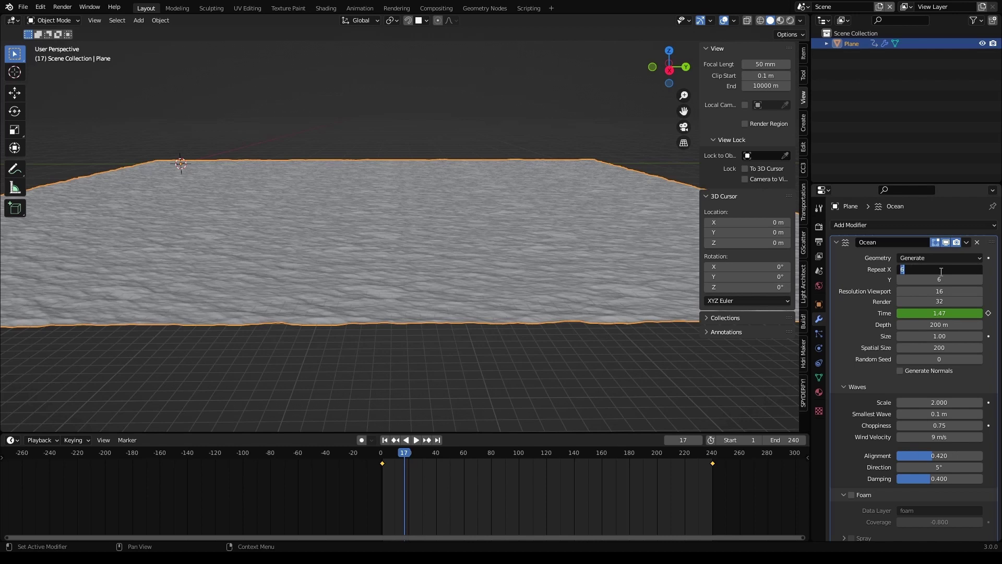
{"action": "type", "text": "1"}
{"action": "key", "text": "Return"}
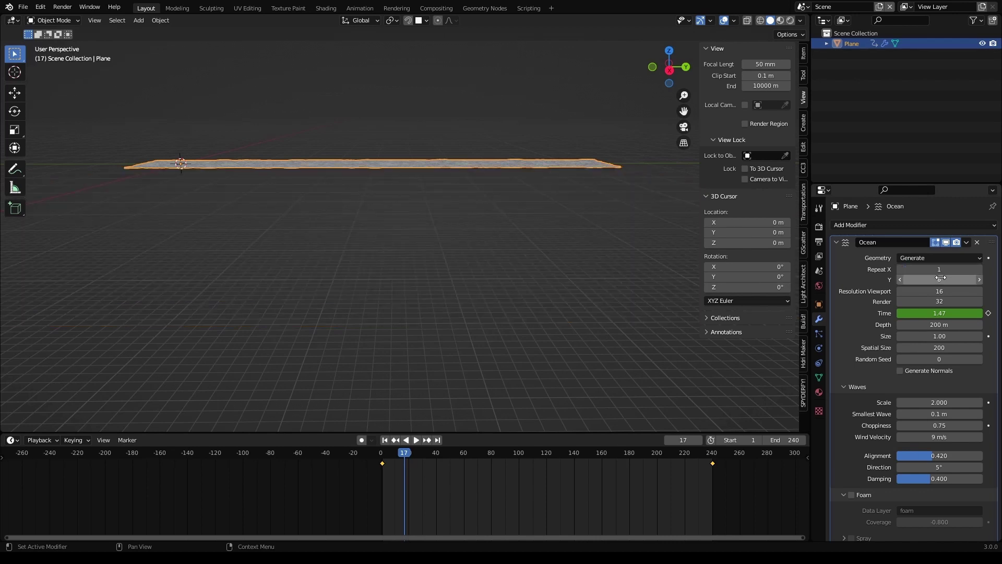
{"action": "left_click", "coordinate": [942, 279]}
{"action": "type", "text": "1"}
{"action": "key", "text": "Return"}
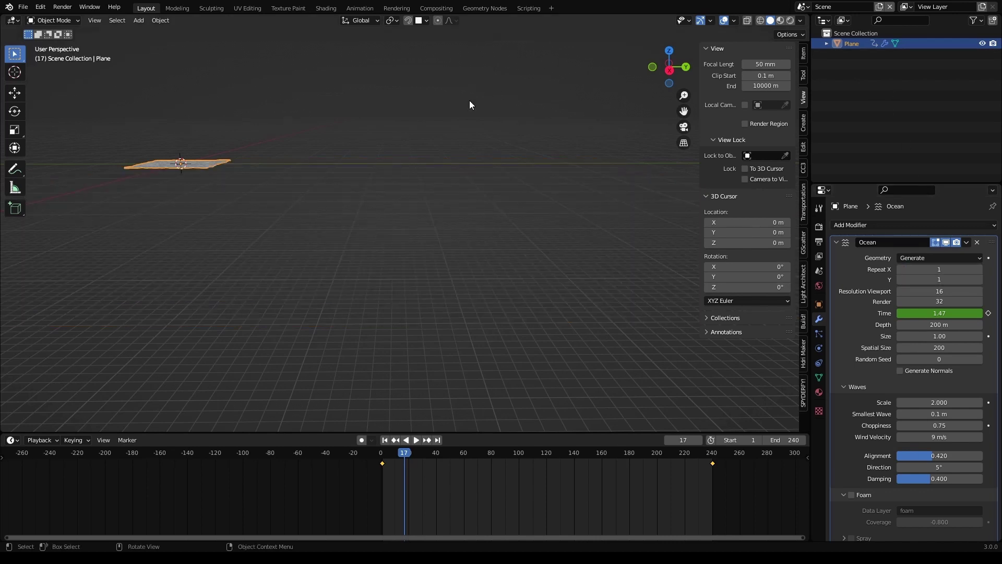
{"action": "key", "text": "KP_Decimal"}
{"action": "scroll", "coordinate": [524, 207], "scroll_direction": "down", "scroll_amount": 2}
{"action": "middle_click_drag", "start_coordinate": [524, 207], "coordinate": [508, 238]}
- Add a cube mesh, frame it and orbit down toward the horizon
{"action": "left_click", "coordinate": [137, 20]}
{"action": "mouse_move", "coordinate": [152, 25]}
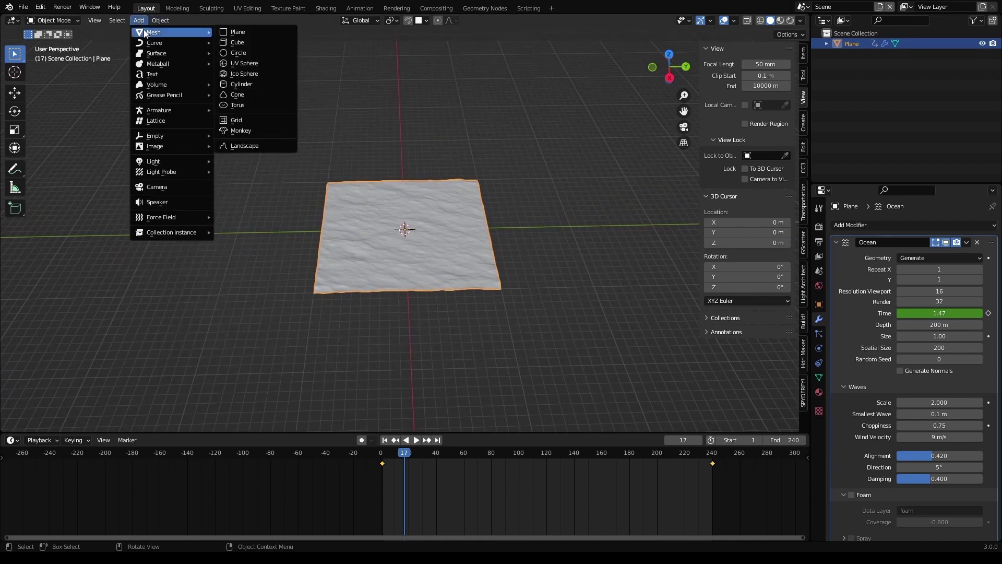
{"action": "left_click", "coordinate": [243, 45]}
{"action": "key", "text": "KP_Decimal"}
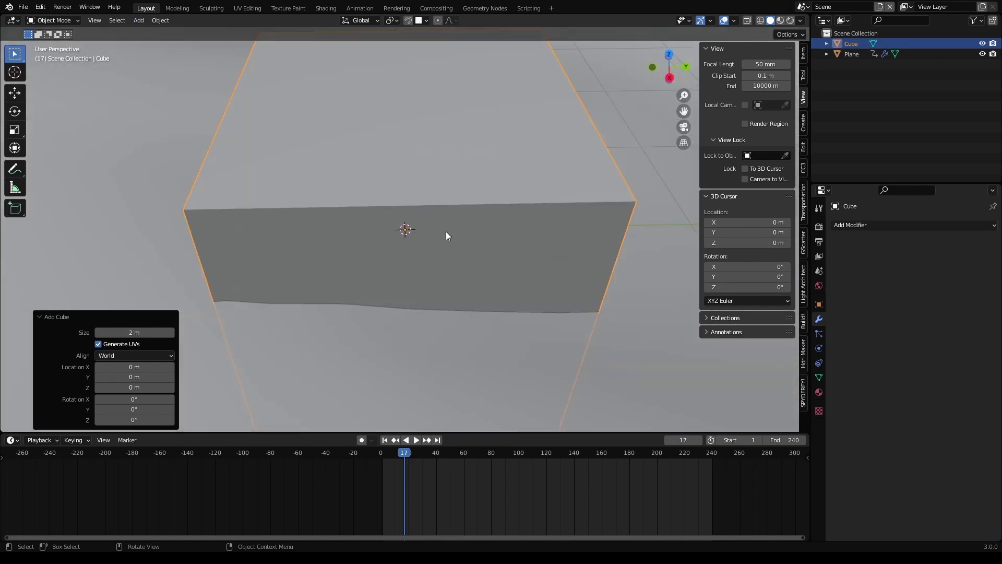
{"action": "scroll", "coordinate": [461, 238], "scroll_direction": "down", "scroll_amount": 3}
{"action": "middle_click_drag", "start_coordinate": [477, 245], "coordinate": [464, 217]}
- In Edit Mode, merge all the cube's vertices At Center
{"action": "left_click", "coordinate": [53, 20]}
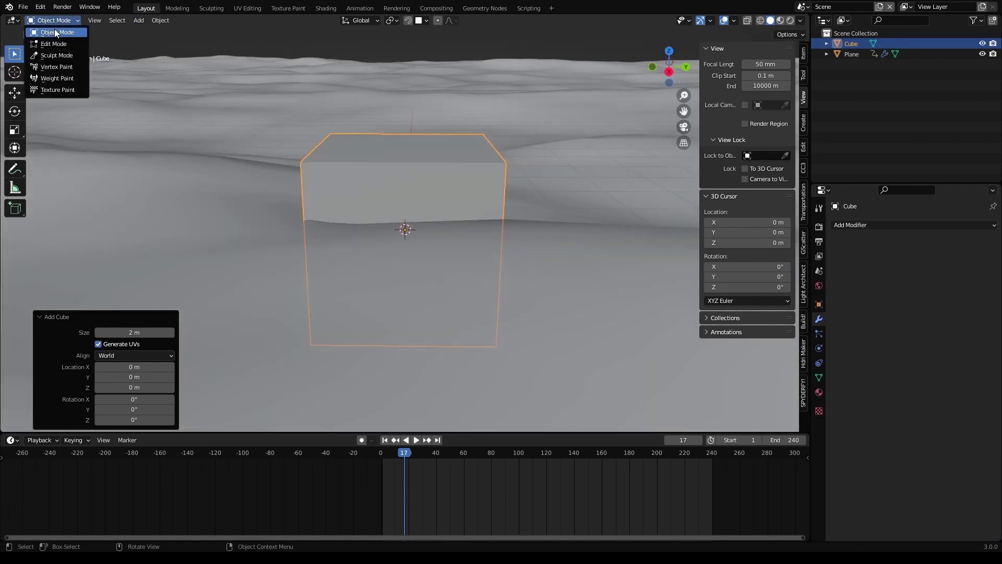
{"action": "left_click", "coordinate": [54, 42]}
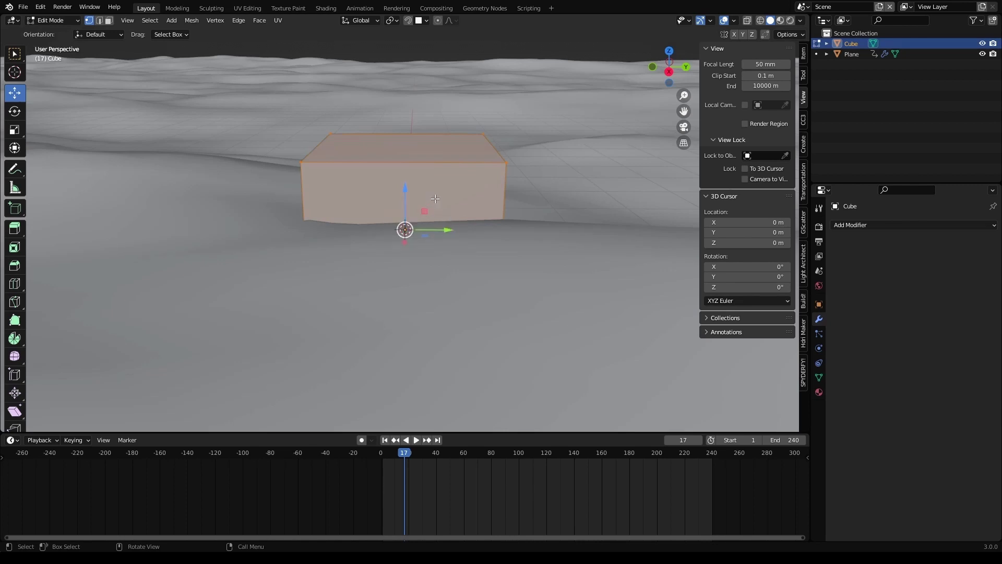
{"action": "key", "text": "m"}
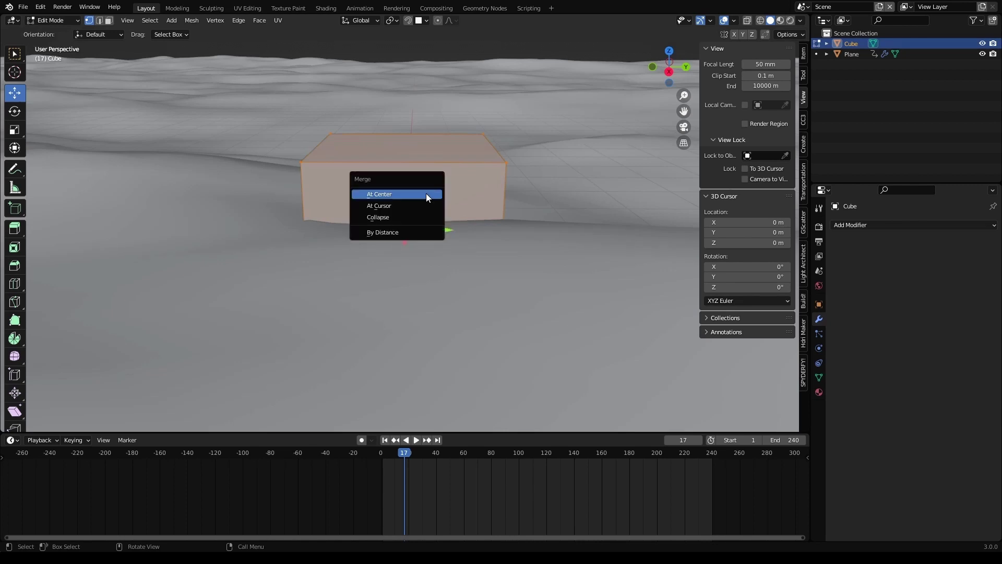
{"action": "left_click", "coordinate": [426, 194]}
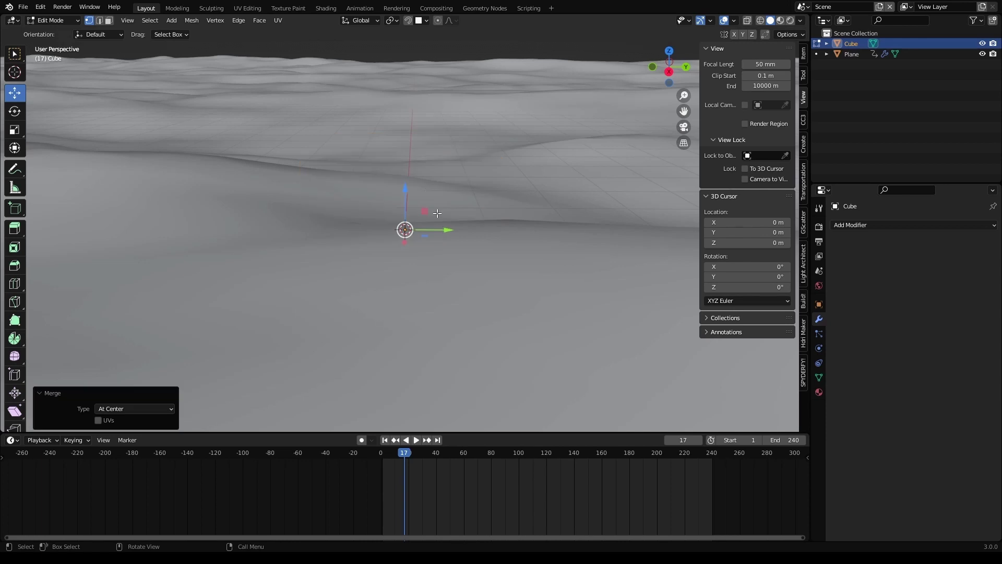
{"action": "mouse_move", "coordinate": [483, 266]}
{"action": "middle_mouse_down"}
{"action": "mouse_move", "coordinate": [486, 257]}
{"action": "mouse_move", "coordinate": [483, 268]}
{"action": "middle_mouse_up"}
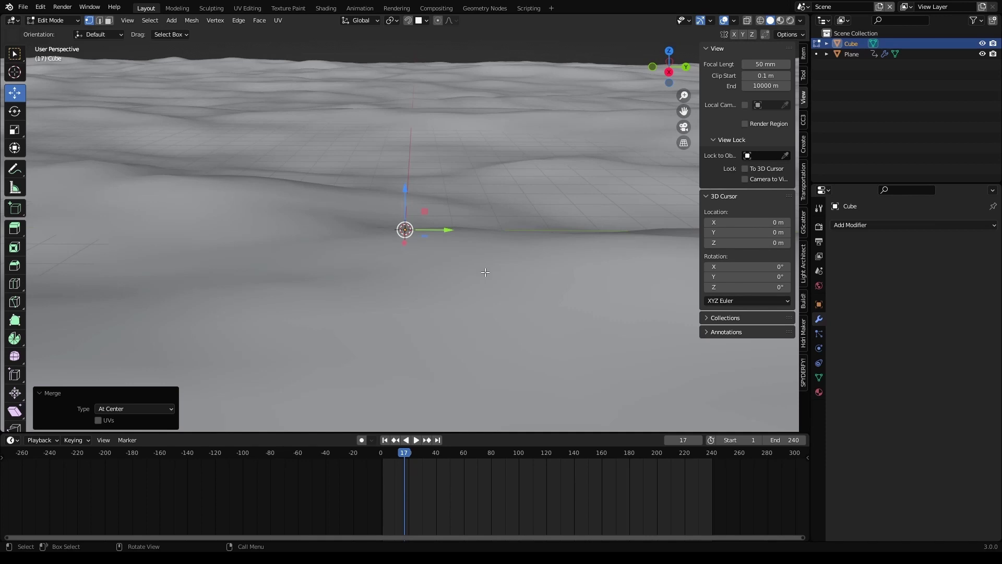
- Set the cube's Instancing to Vertices
{"action": "left_click", "coordinate": [818, 308]}
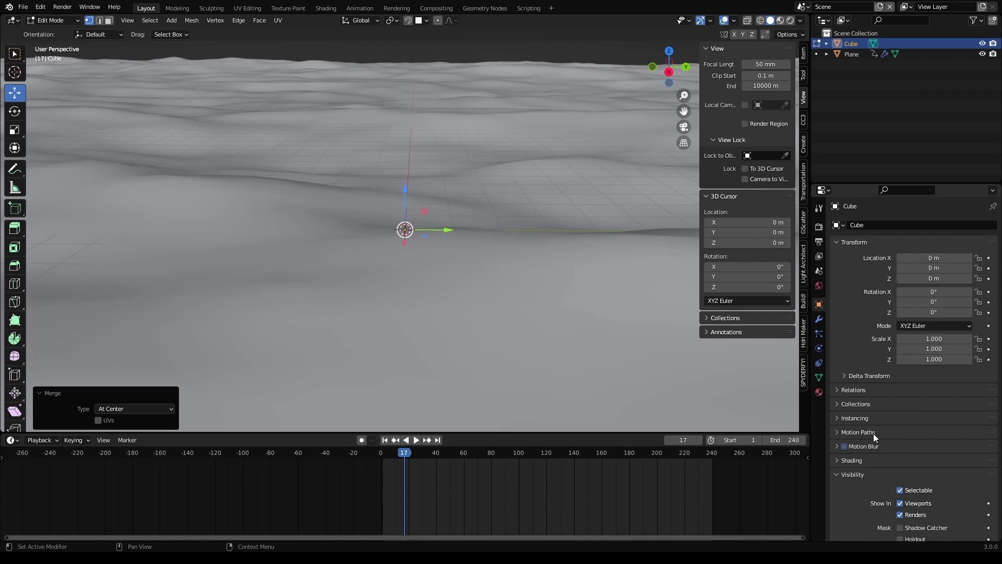
{"action": "left_click", "coordinate": [837, 418]}
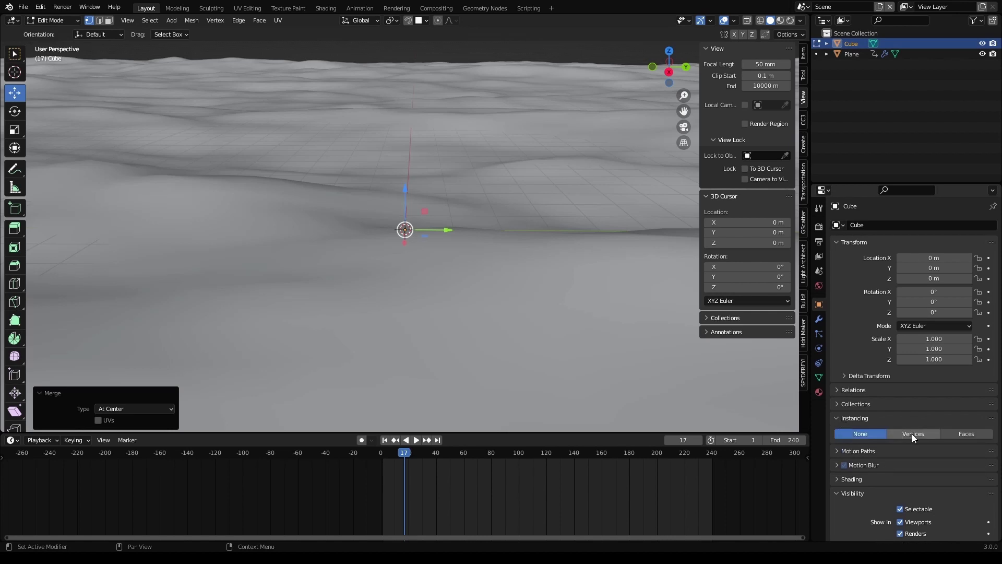
{"action": "left_click", "coordinate": [913, 434]}
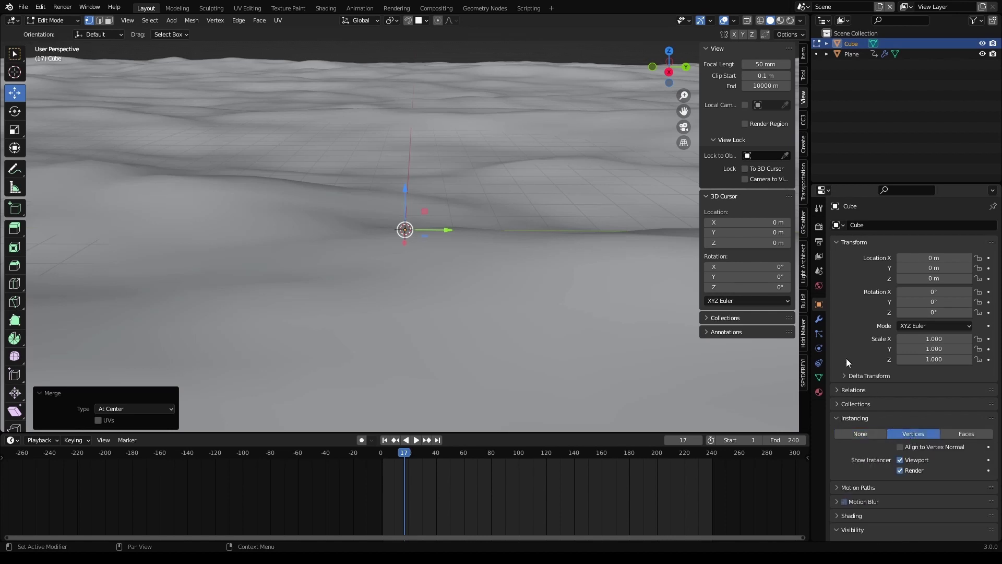
- Add two Array modifiers to the cube
{"action": "left_click", "coordinate": [819, 319]}
{"action": "left_click", "coordinate": [935, 226]}
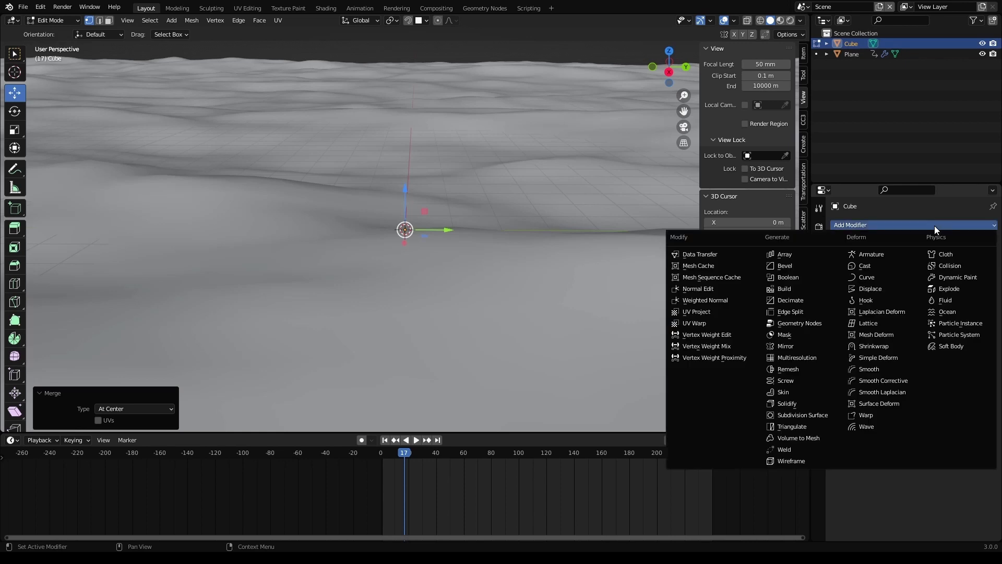
{"action": "left_click", "coordinate": [783, 253]}
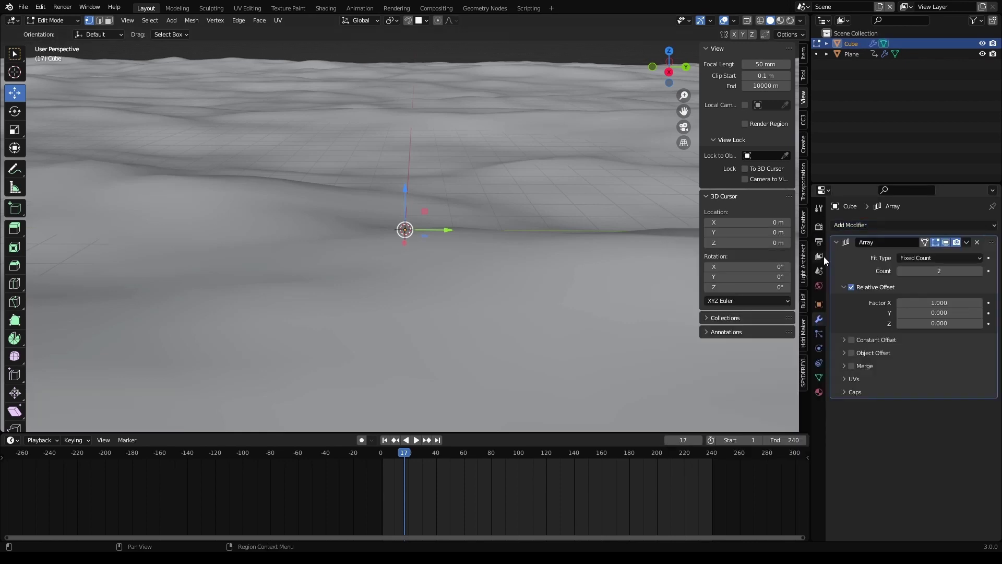
{"action": "left_click", "coordinate": [987, 229]}
{"action": "left_click", "coordinate": [788, 255]}
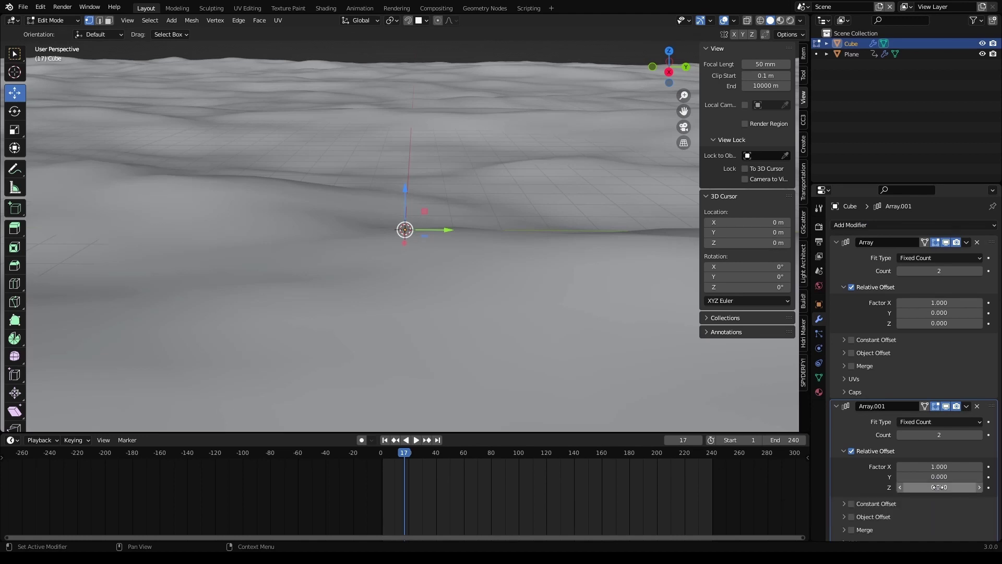
- Switch the first Array to Constant Offset with Distance X 200
{"action": "left_click", "coordinate": [851, 287]}
{"action": "left_click", "coordinate": [844, 341]}
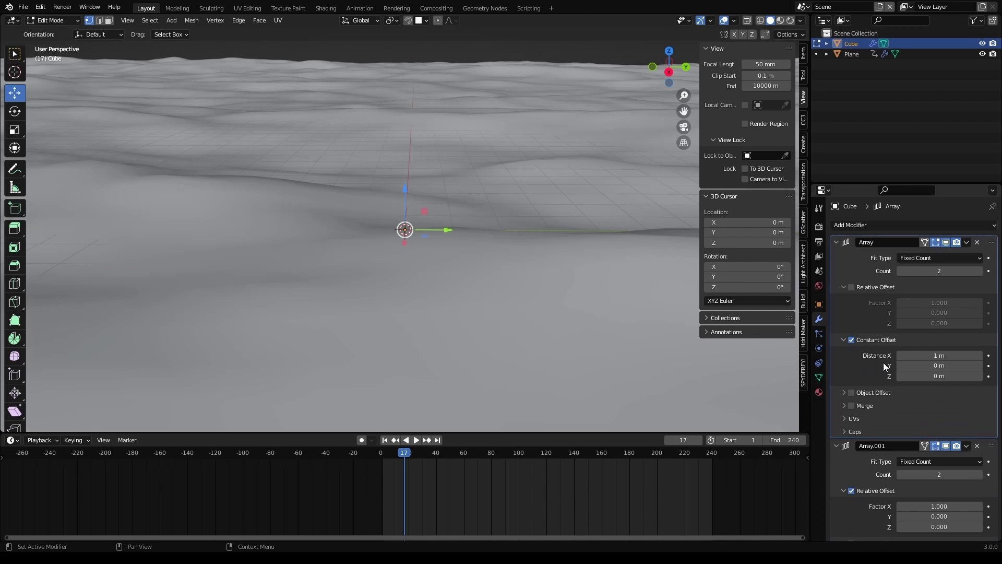
{"action": "left_click", "coordinate": [932, 356]}
{"action": "type", "text": "200"}
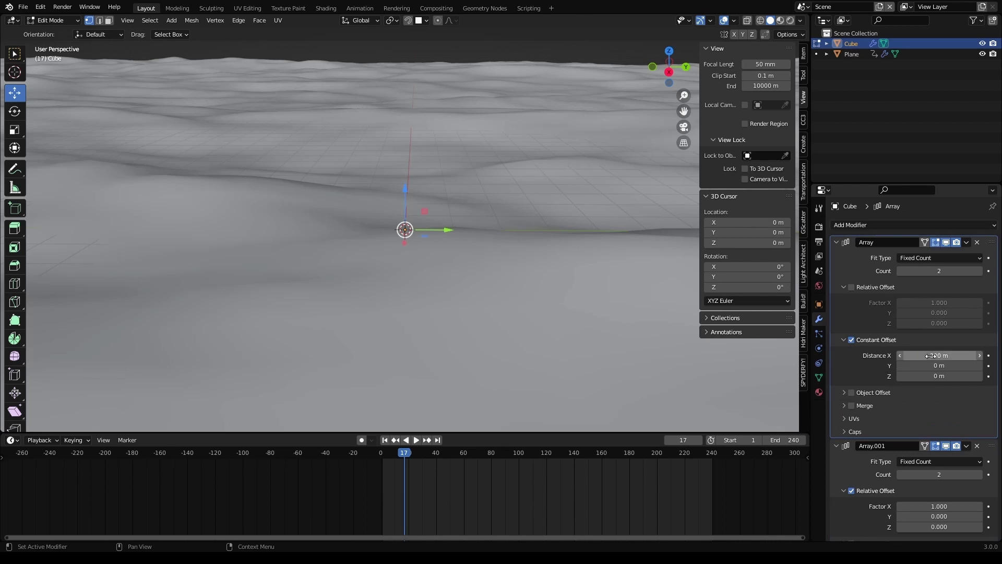
- Confirm the first Array's 200 m X distance and set the second Array's factors to X 0, Y 200
{"action": "key", "text": "Return"}
{"action": "scroll", "coordinate": [882, 488], "scroll_direction": "down", "scroll_amount": 3}
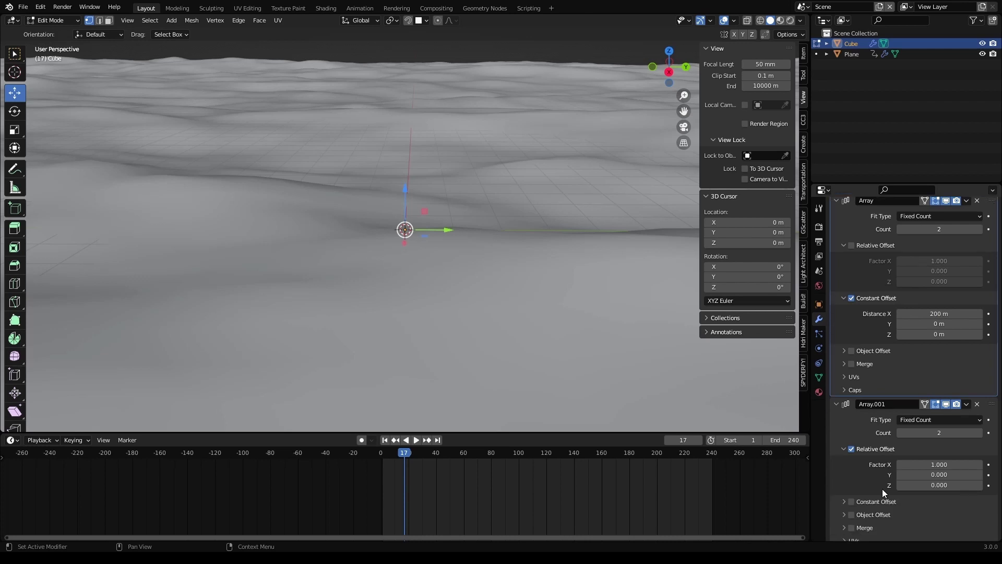
{"action": "double_click", "coordinate": [942, 444]}
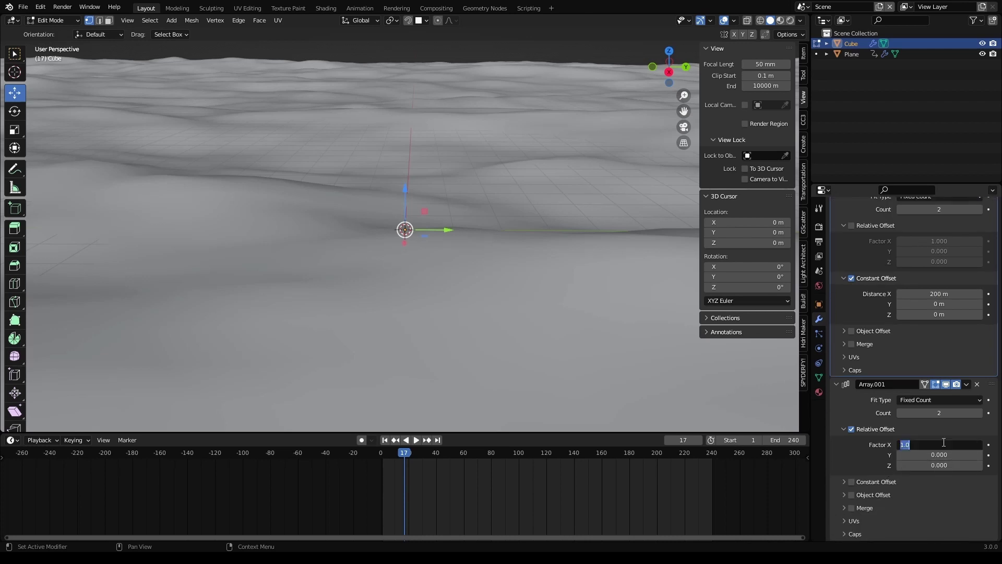
{"action": "type", "text": "0"}
{"action": "key", "text": "Return"}
{"action": "double_click", "coordinate": [940, 455]}
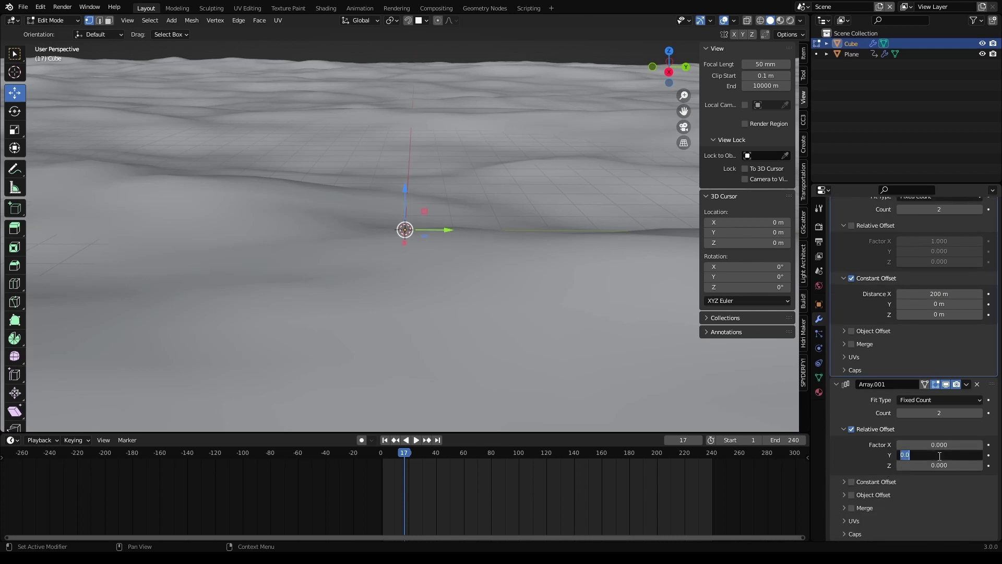
{"action": "type", "text": "200"}
{"action": "key", "text": "Return"}
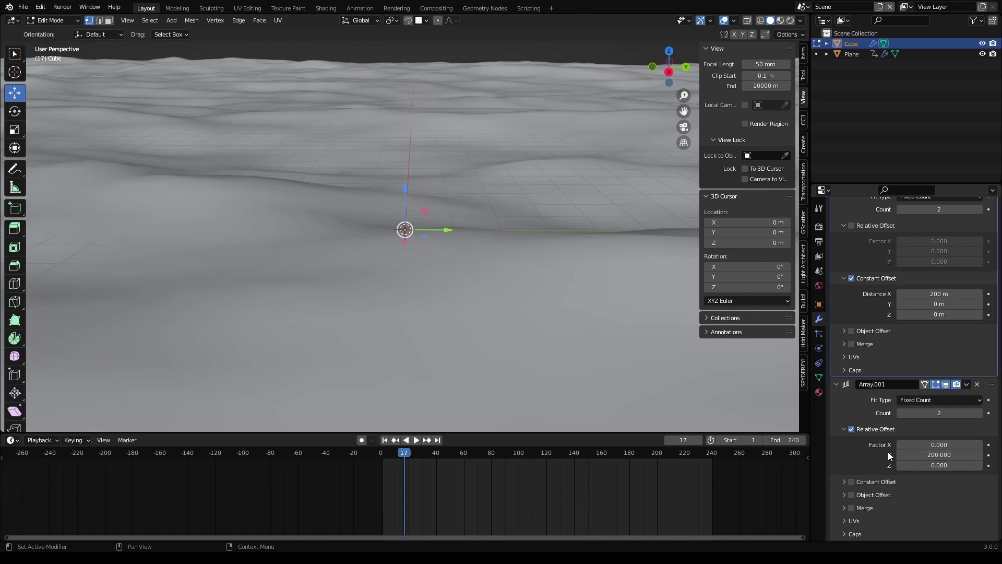
- Switch the second Array to Constant Offset with Distance X 0 m and Y 200 m
{"action": "left_click", "coordinate": [855, 429]}
{"action": "left_click", "coordinate": [844, 481]}
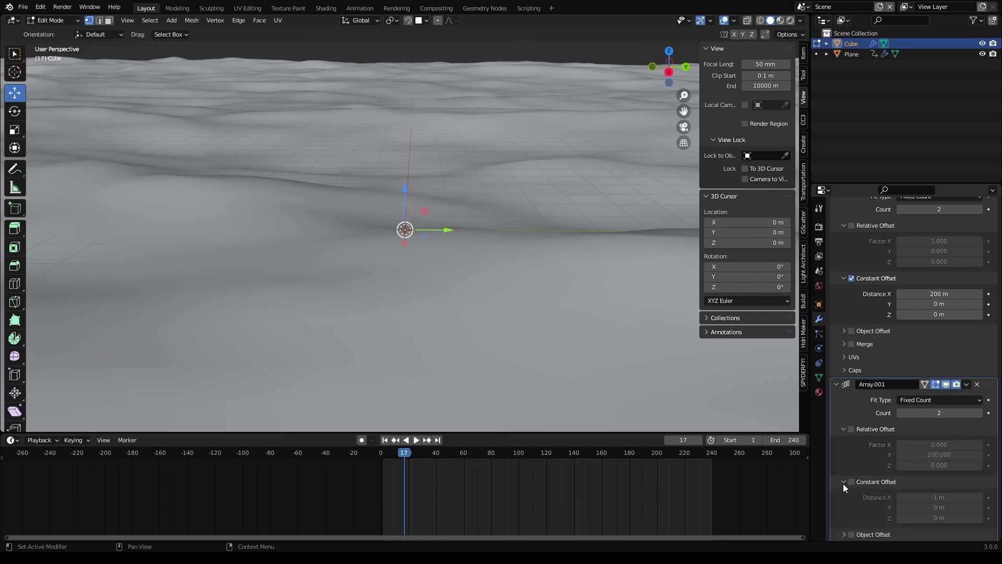
{"action": "left_click", "coordinate": [852, 481]}
{"action": "double_click", "coordinate": [940, 498]}
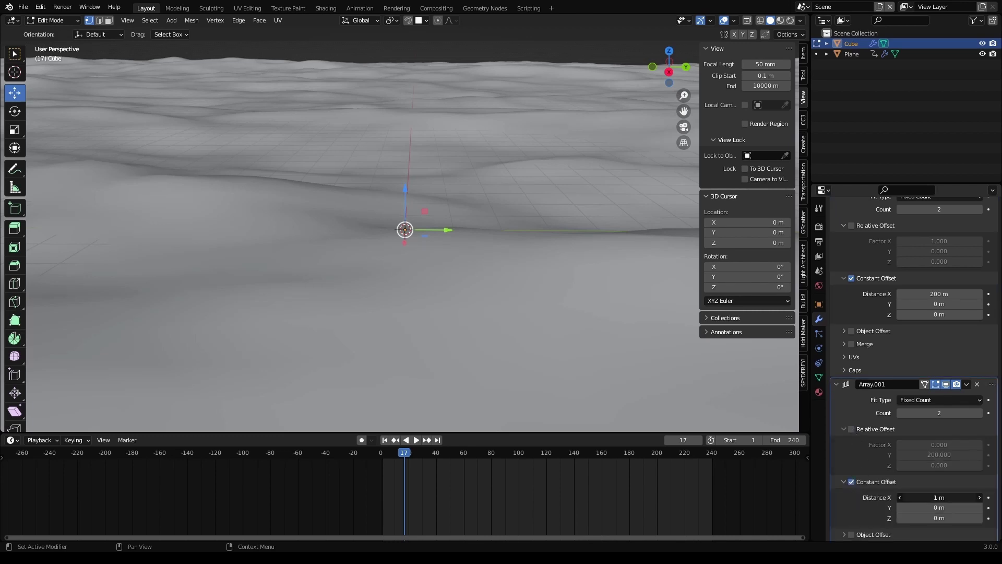
{"action": "type", "text": "0"}
{"action": "key", "text": "Return"}
{"action": "double_click", "coordinate": [943, 508]}
{"action": "type", "text": "200"}
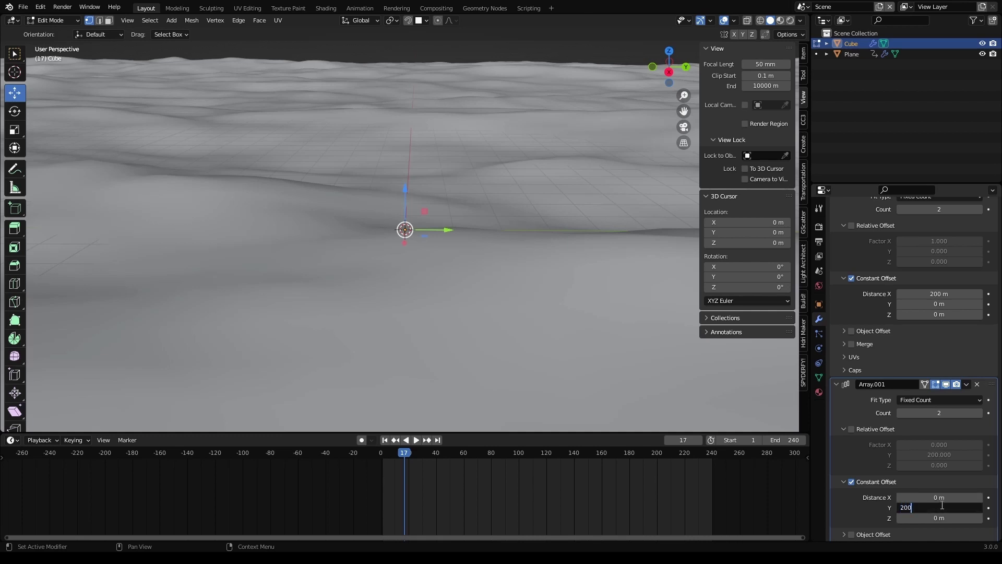
{"action": "key", "text": "Return"}
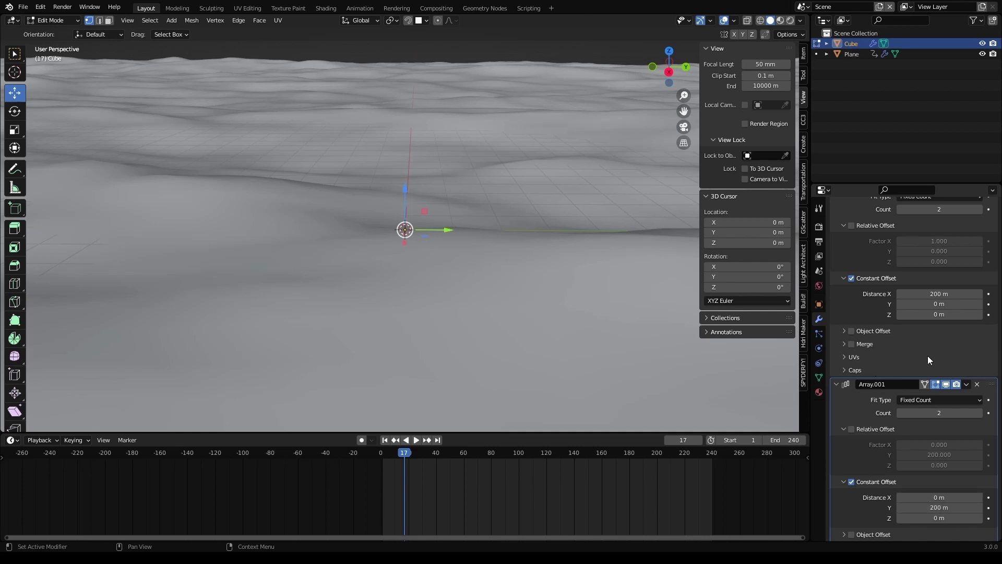
{"action": "scroll", "coordinate": [929, 355], "scroll_direction": "up", "scroll_amount": 3}
- Set Count to 6 on both Array modifiers and orbit across the 6 × 6 point grid
{"action": "double_click", "coordinate": [940, 270]}
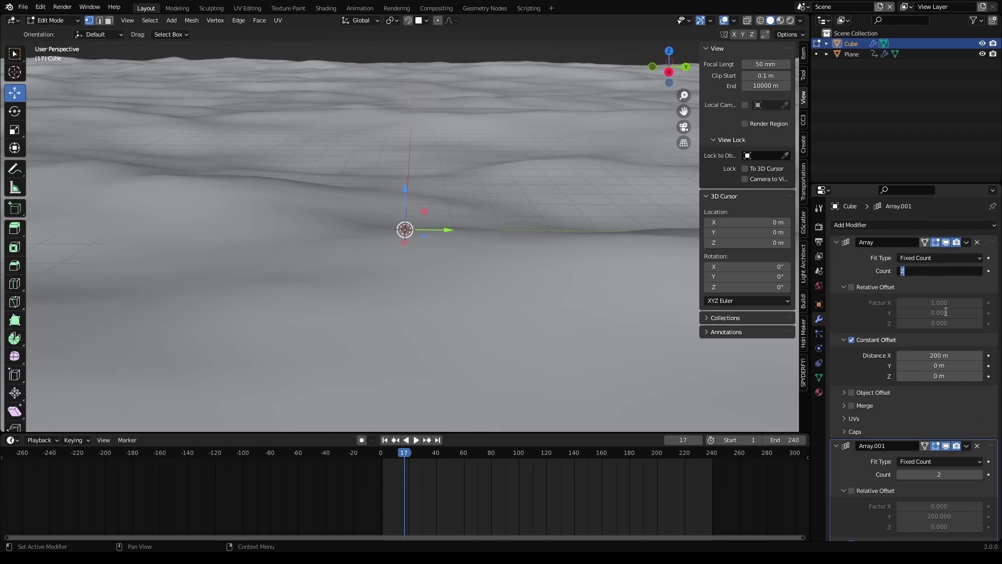
{"action": "type", "text": "6"}
{"action": "key", "text": "Return"}
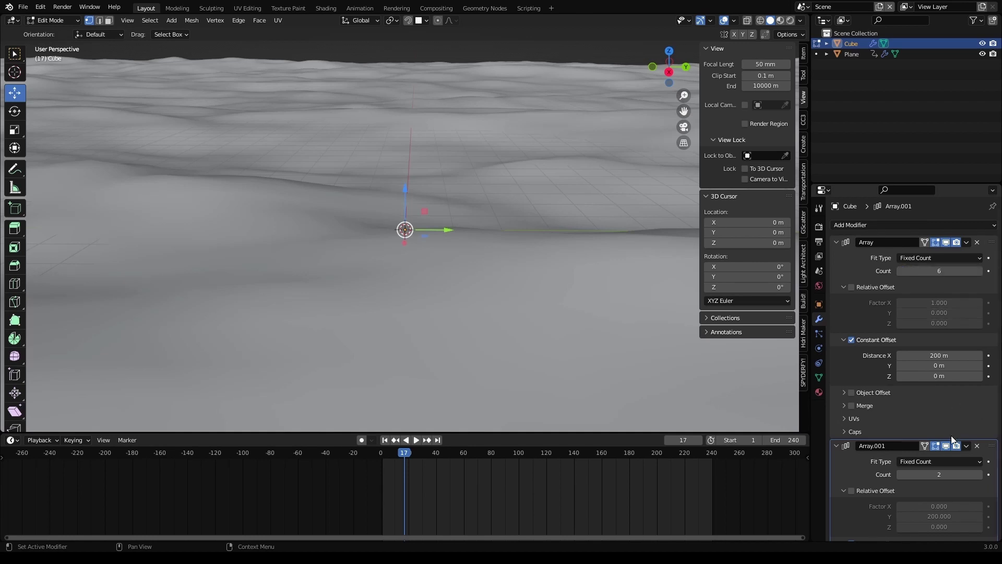
{"action": "double_click", "coordinate": [941, 474]}
{"action": "type", "text": "6"}
{"action": "key", "text": "Return"}
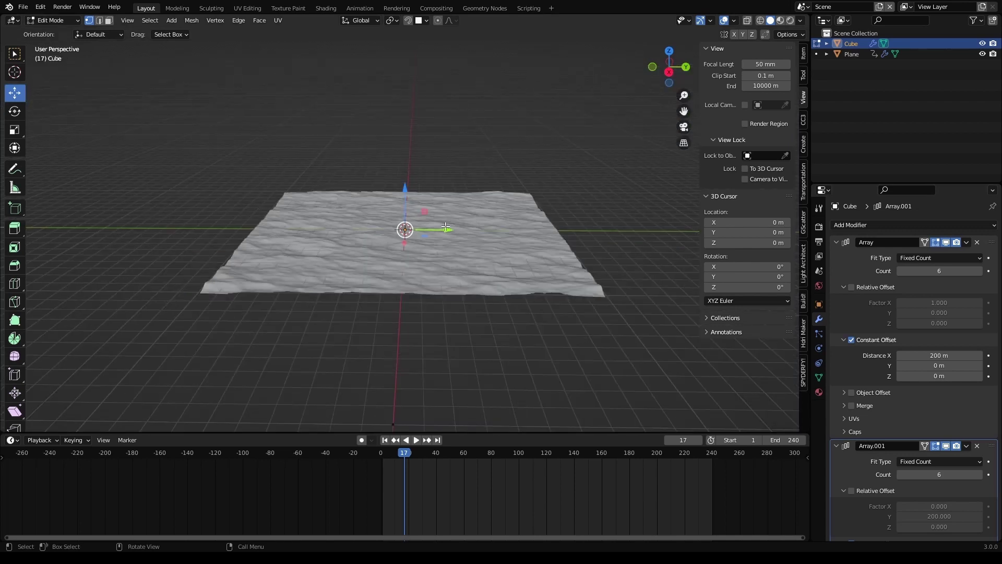
{"action": "middle_click_drag", "start_coordinate": [447, 231], "coordinate": [467, 256]}
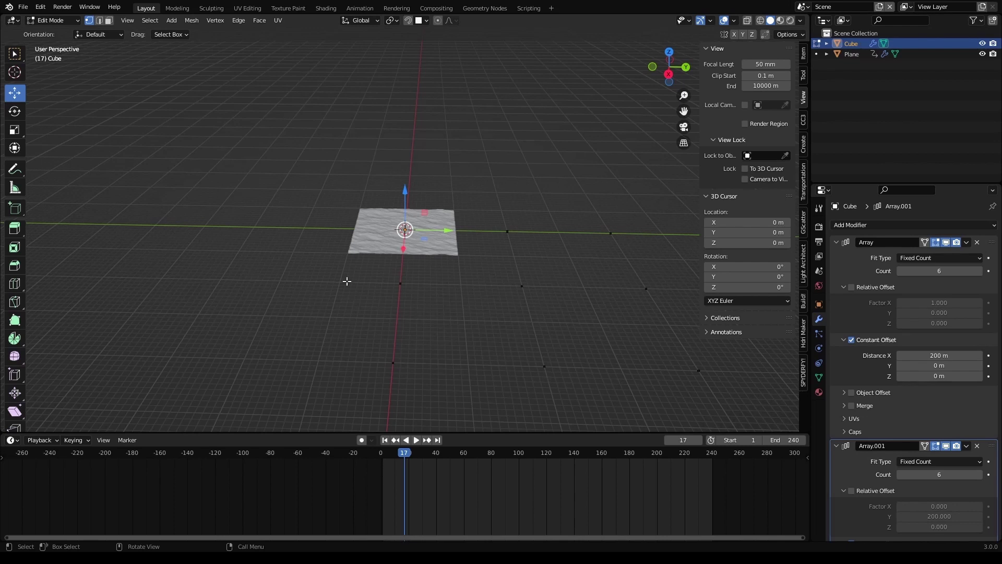
{"action": "middle_click_drag", "start_coordinate": [416, 244], "coordinate": [494, 256]}
- Select the Plane with the Cube, return to Object Mode, and parent the Plane to the Cube
{"action": "scroll", "coordinate": [494, 256], "scroll_direction": "up", "scroll_amount": 2}
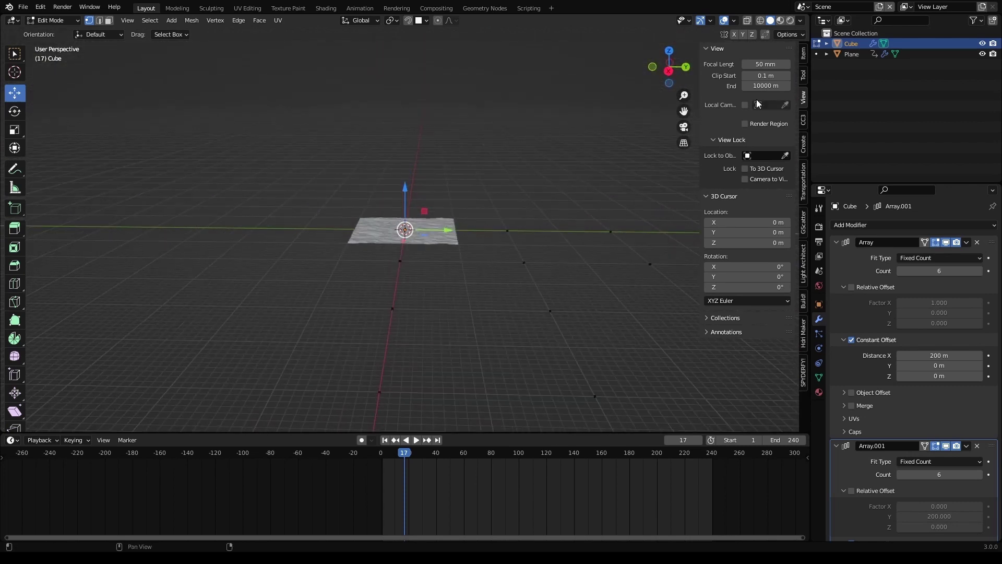
{"action": "left_click", "coordinate": [852, 53], "text": "ctrl"}
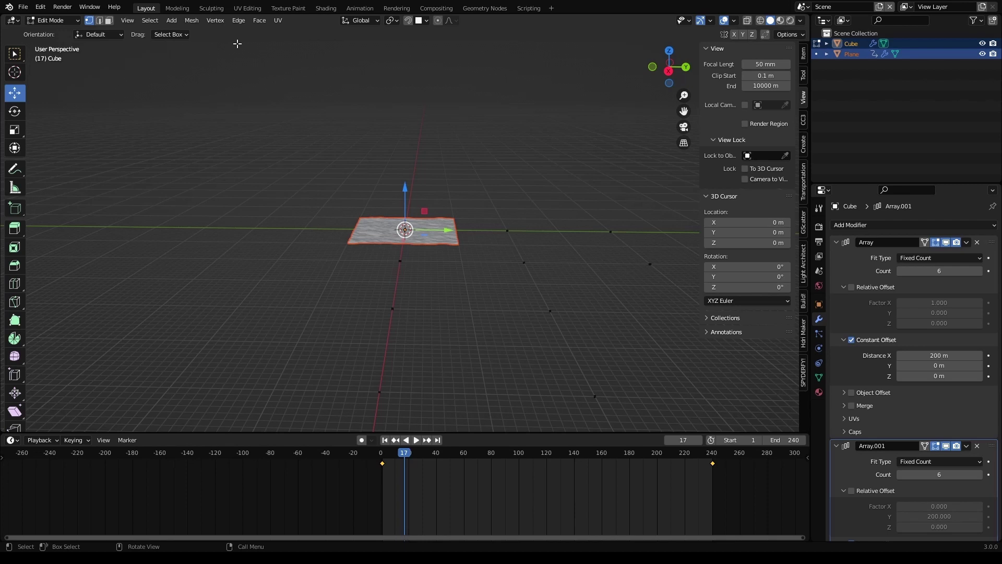
{"action": "left_click", "coordinate": [50, 21]}
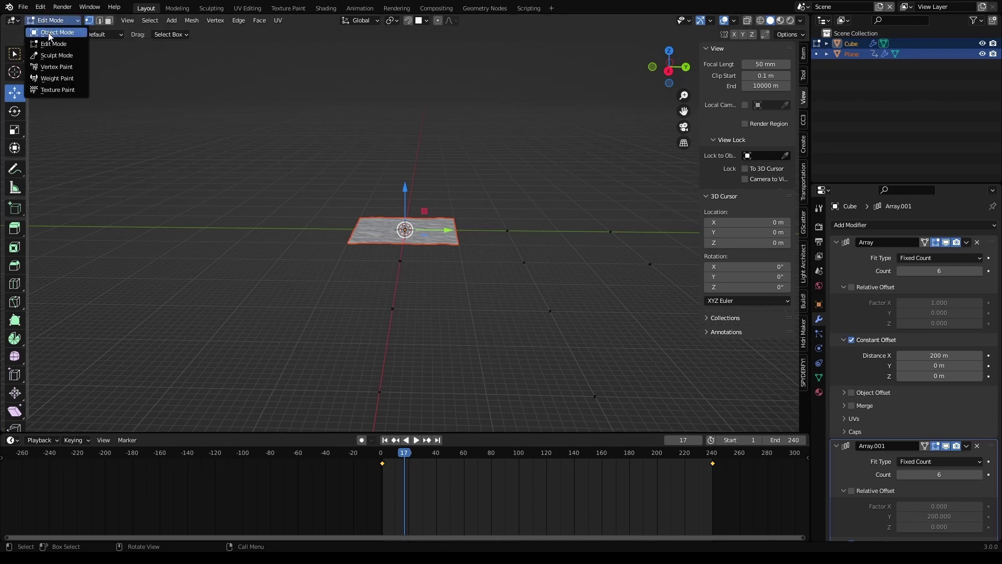
{"action": "left_click", "coordinate": [50, 33]}
{"action": "left_click", "coordinate": [160, 20]}
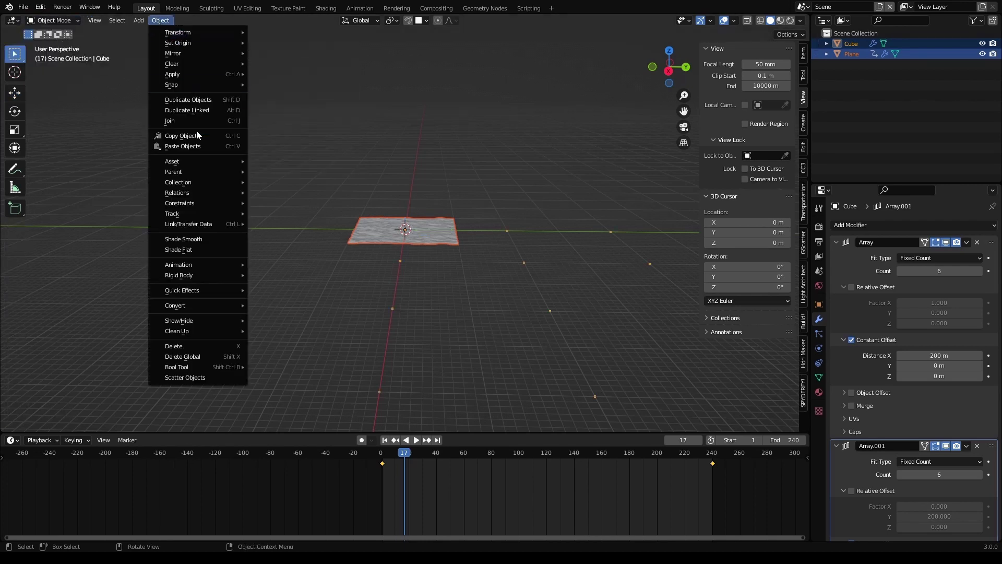
{"action": "mouse_move", "coordinate": [198, 173]}
{"action": "left_click", "coordinate": [268, 174]}
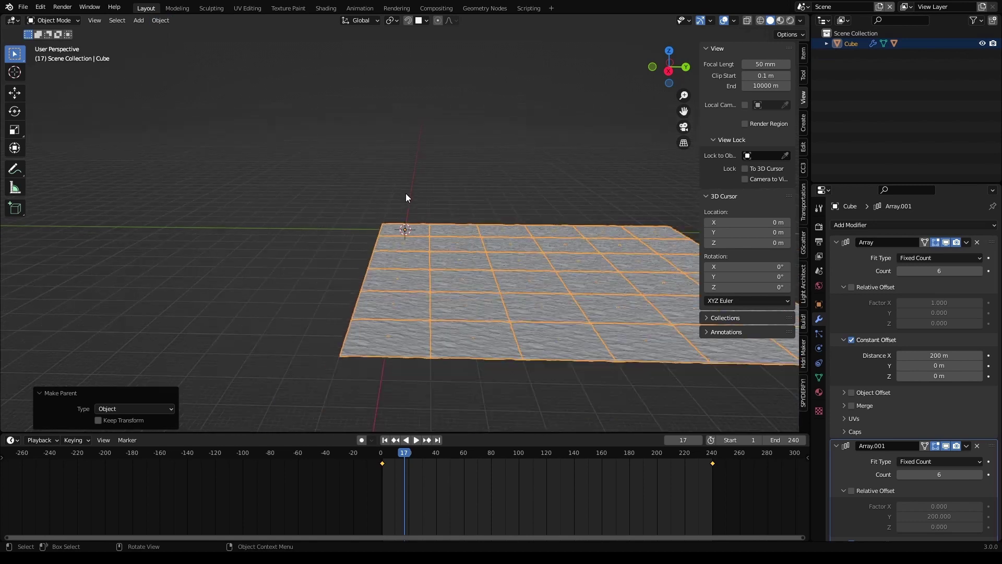
- Orbit across the tiled ocean, deselect it, and play the animation to watch the waves
{"action": "scroll", "coordinate": [407, 198], "scroll_direction": "down", "scroll_amount": 3}
{"action": "left_click_drag", "start_coordinate": [683, 110], "coordinate": [533, 261]}
{"action": "scroll", "coordinate": [534, 261], "scroll_direction": "up", "scroll_amount": 5}
{"action": "middle_click_drag", "start_coordinate": [534, 262], "coordinate": [533, 255]}
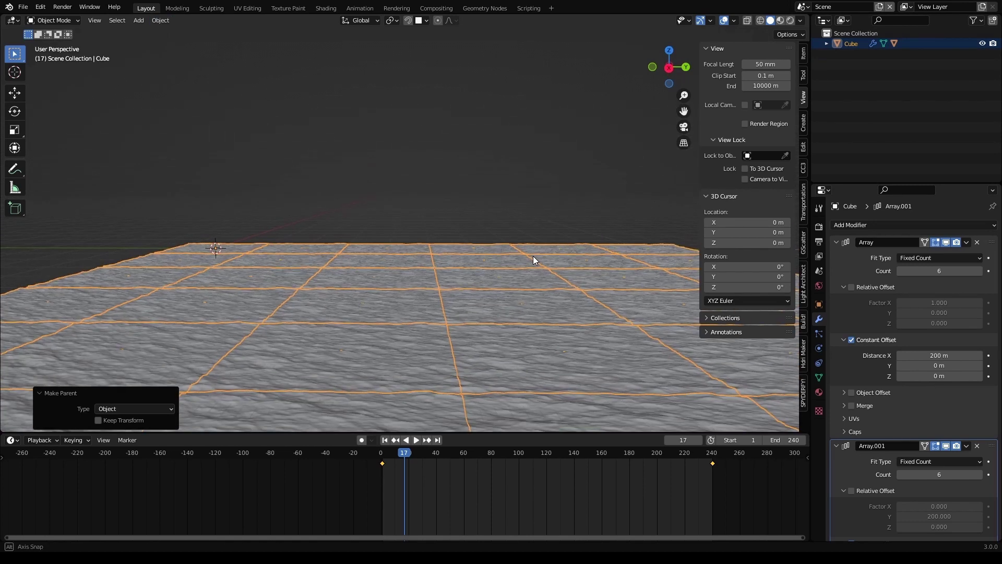
{"action": "left_click_drag", "start_coordinate": [684, 110], "coordinate": [673, 93]}
{"action": "left_click", "coordinate": [498, 123]}
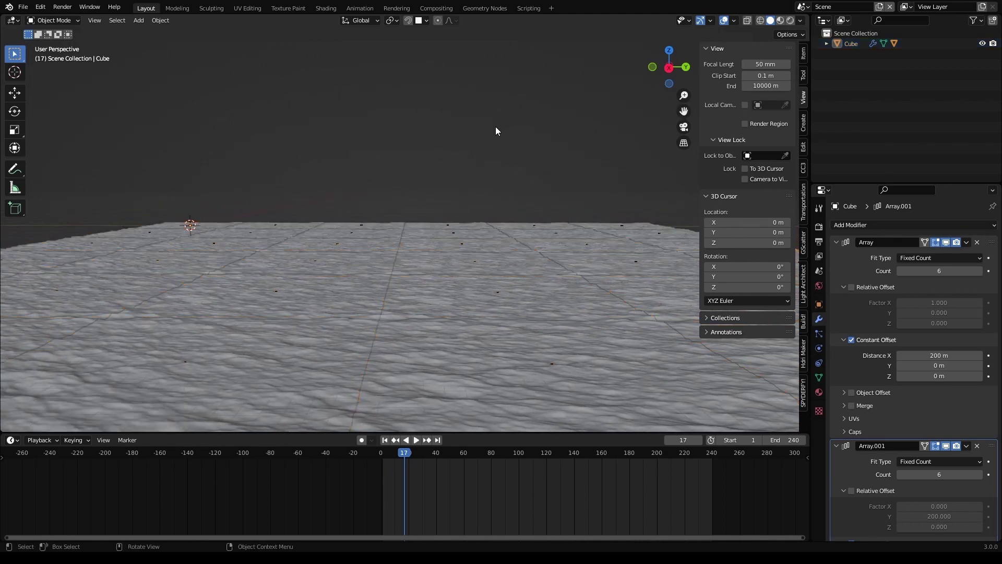
{"action": "middle_click_drag", "start_coordinate": [498, 142], "coordinate": [499, 140]}
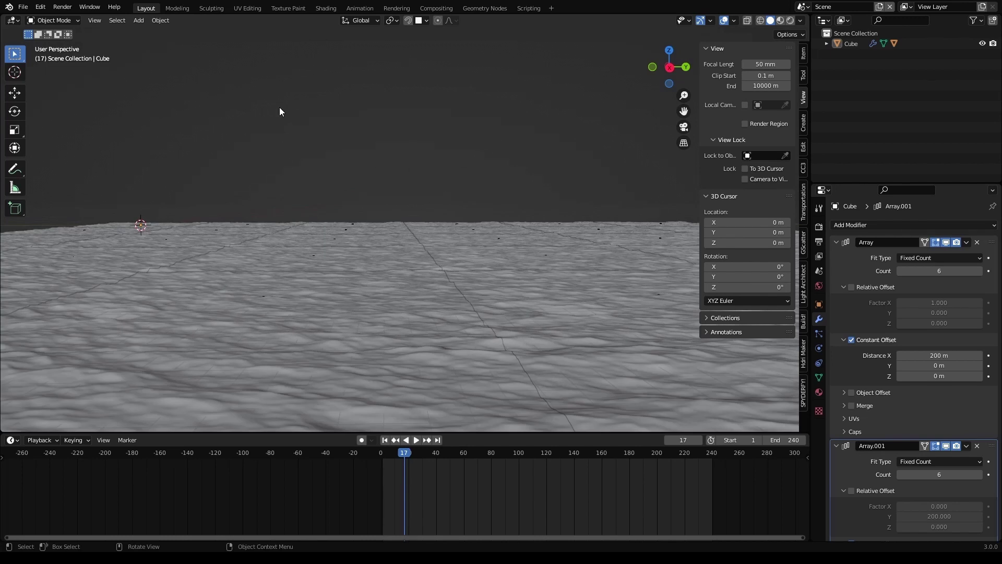
{"action": "key", "text": "space"}
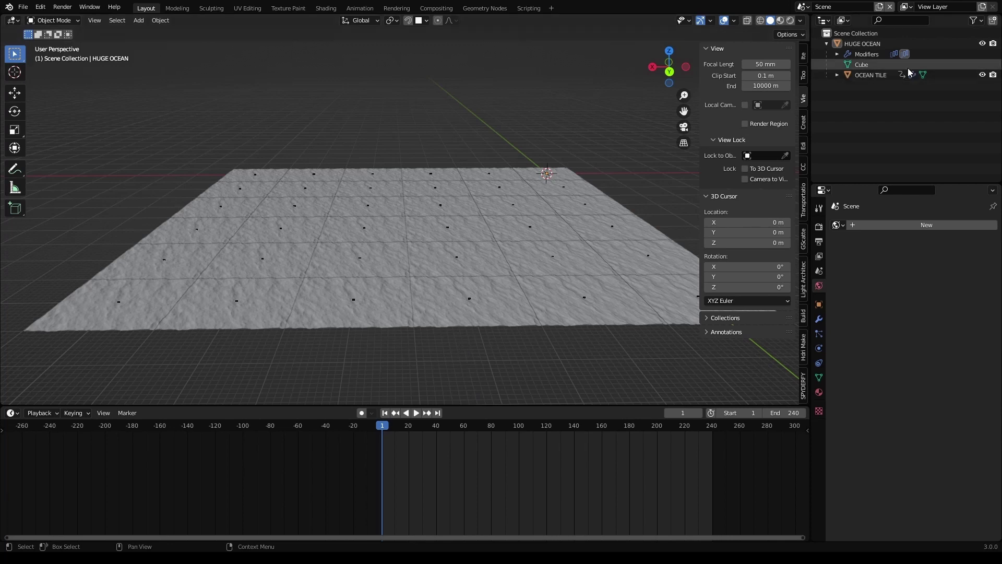
- Hide HUGE OCEAN, frame the selected OCEAN TILE, and switch to the Shading workspace
{"action": "left_click", "coordinate": [982, 43]}
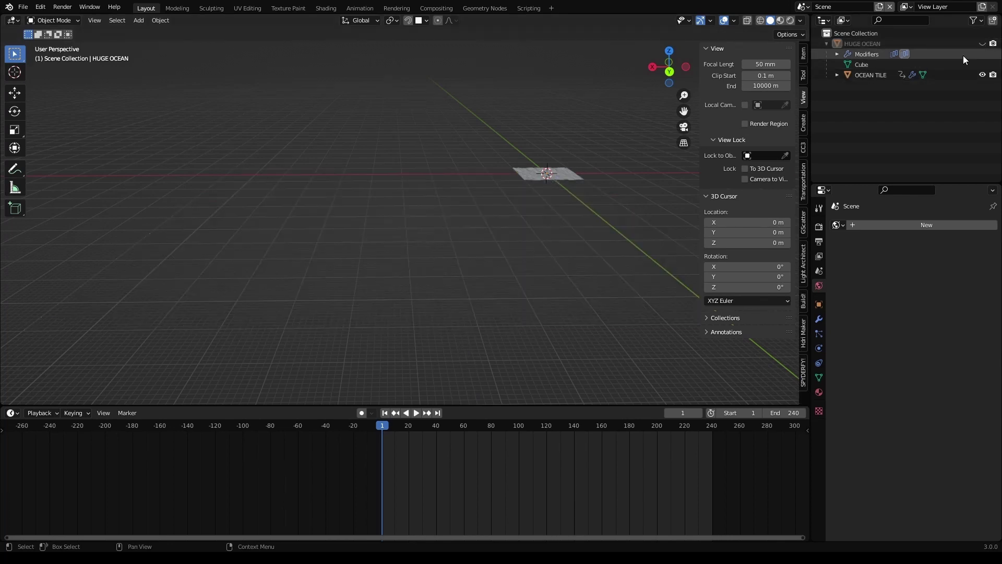
{"action": "left_click", "coordinate": [569, 176]}
{"action": "key", "text": "KP_Decimal"}
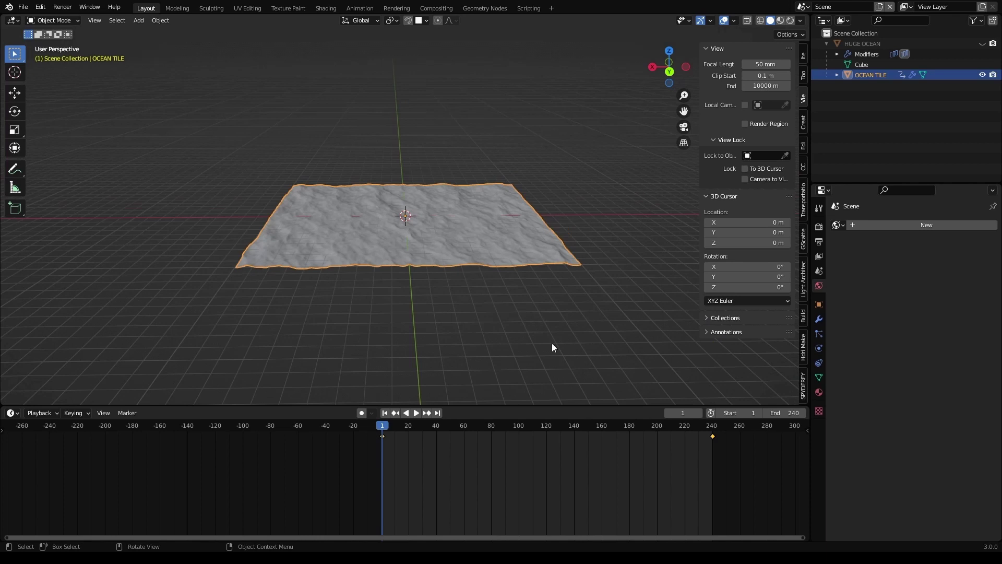
{"action": "scroll", "coordinate": [552, 343], "scroll_direction": "up", "scroll_amount": 2}
{"action": "left_click", "coordinate": [326, 9]}
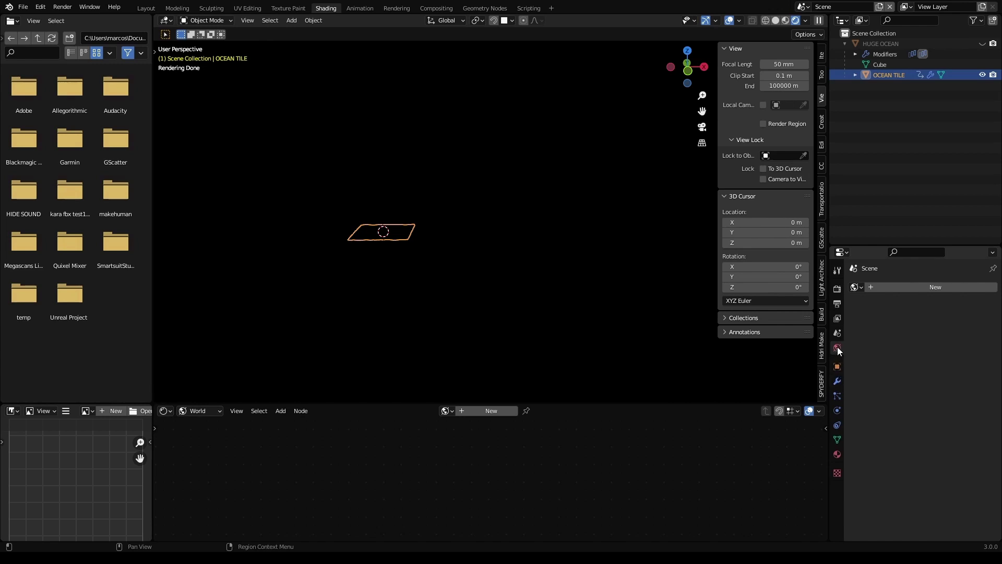
- Add a new world with a Sky Texture feeding the Background colour, then view the sky
{"action": "left_click", "coordinate": [940, 288]}
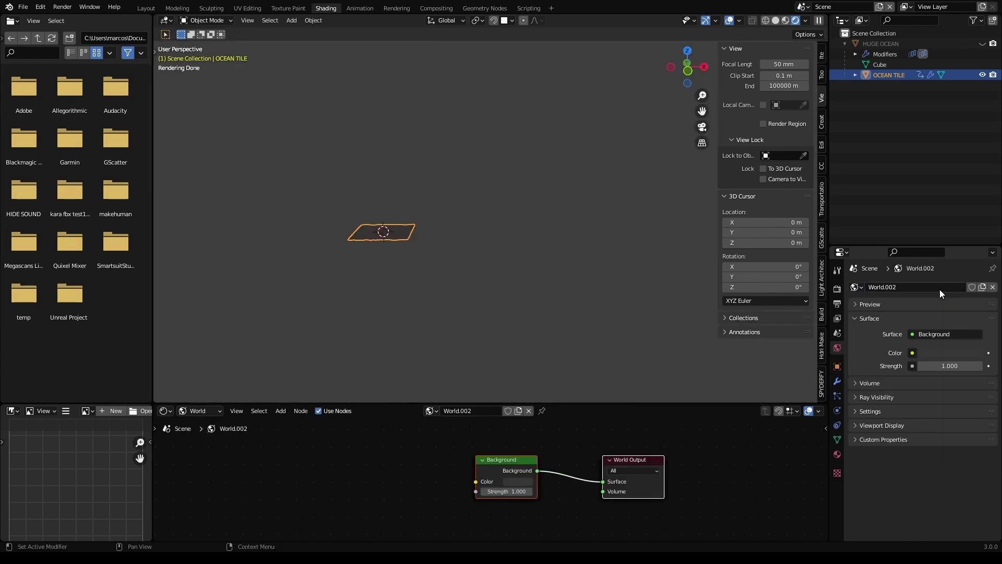
{"action": "left_click", "coordinate": [912, 353]}
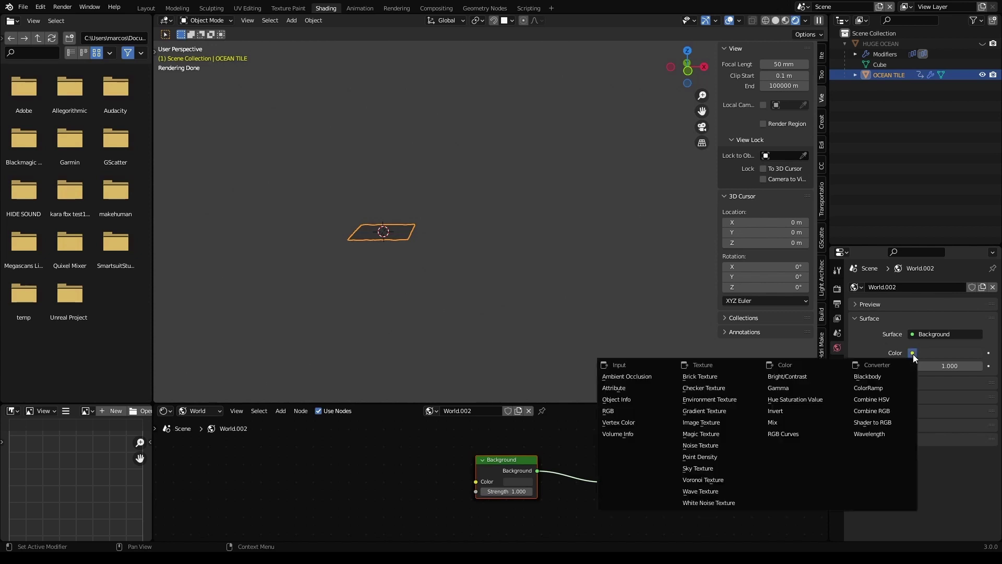
{"action": "left_click", "coordinate": [705, 468]}
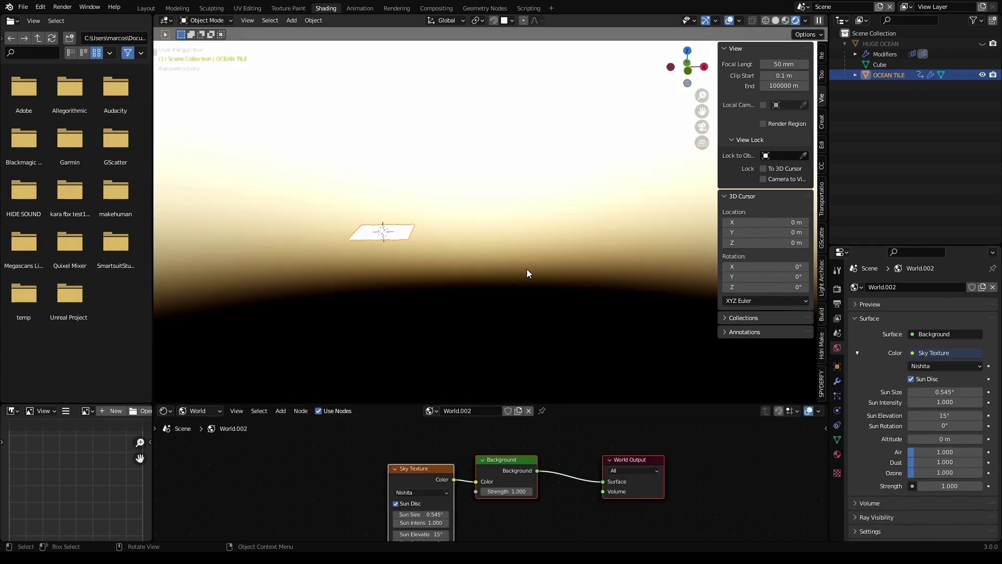
{"action": "scroll", "coordinate": [571, 450], "scroll_direction": "down", "scroll_amount": 2}
{"action": "middle_click_drag", "start_coordinate": [552, 286], "coordinate": [528, 274]}
{"action": "middle_click_drag", "start_coordinate": [555, 513], "coordinate": [568, 474]}
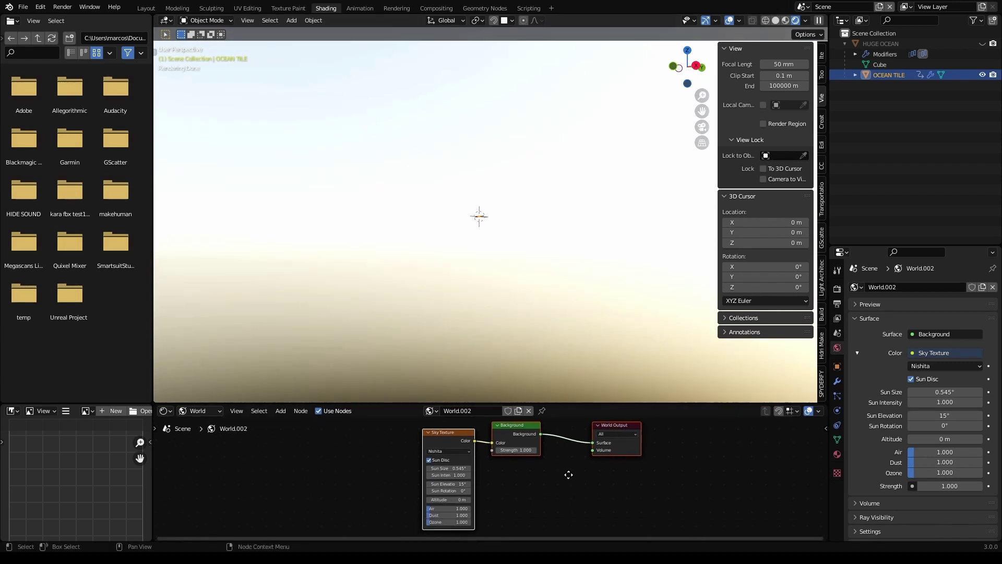
- Set the world Background Strength to 0.1
{"action": "scroll", "coordinate": [563, 484], "scroll_direction": "up", "scroll_amount": 3}
{"action": "double_click", "coordinate": [538, 455]}
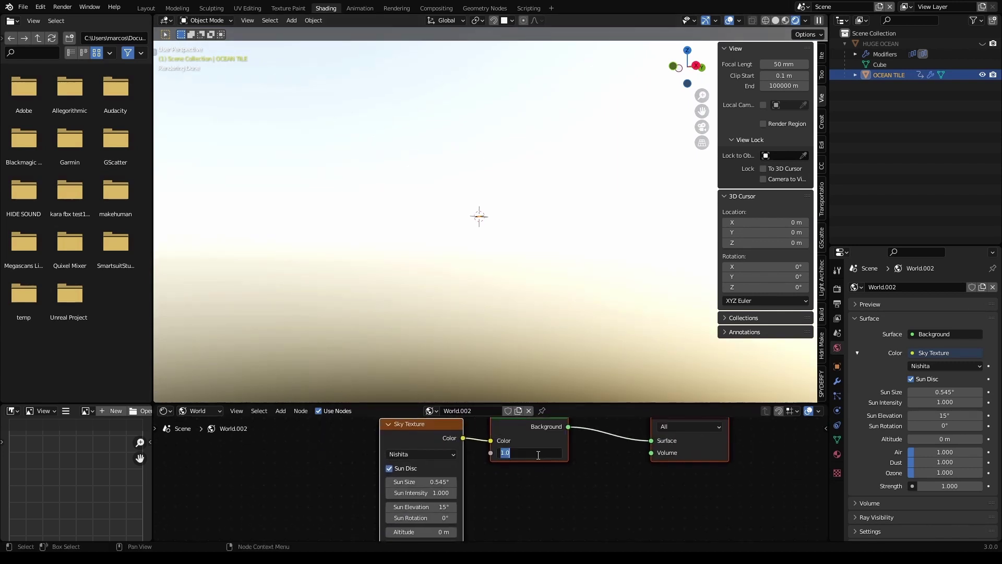
{"action": "key", "text": "BackSpace"}
{"action": "type", "text": ".1"}
{"action": "key", "text": "Return"}
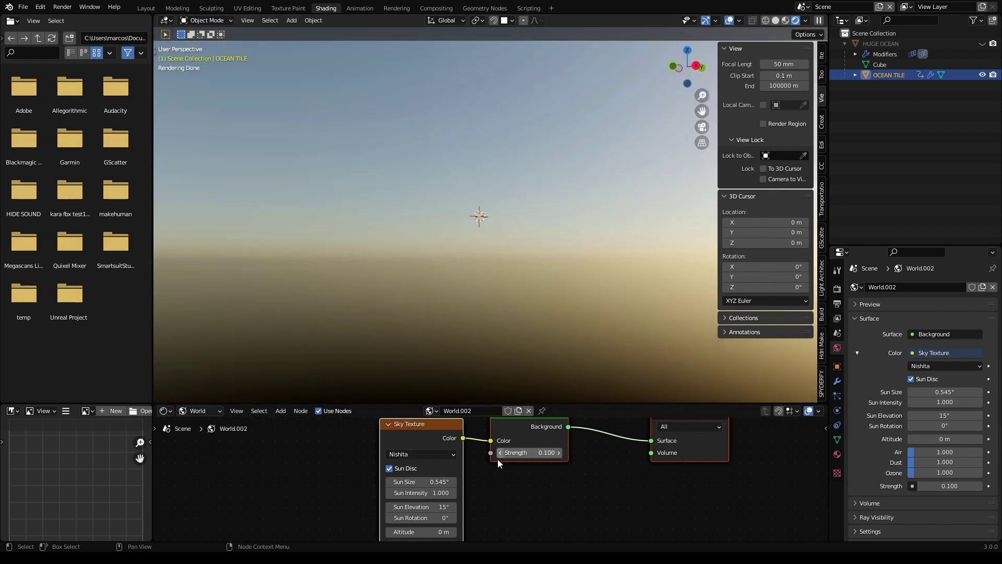
- Set the Sky Texture Dust to 0 and Ozone to 0.6
{"action": "middle_click_drag", "start_coordinate": [461, 507], "coordinate": [492, 478]}
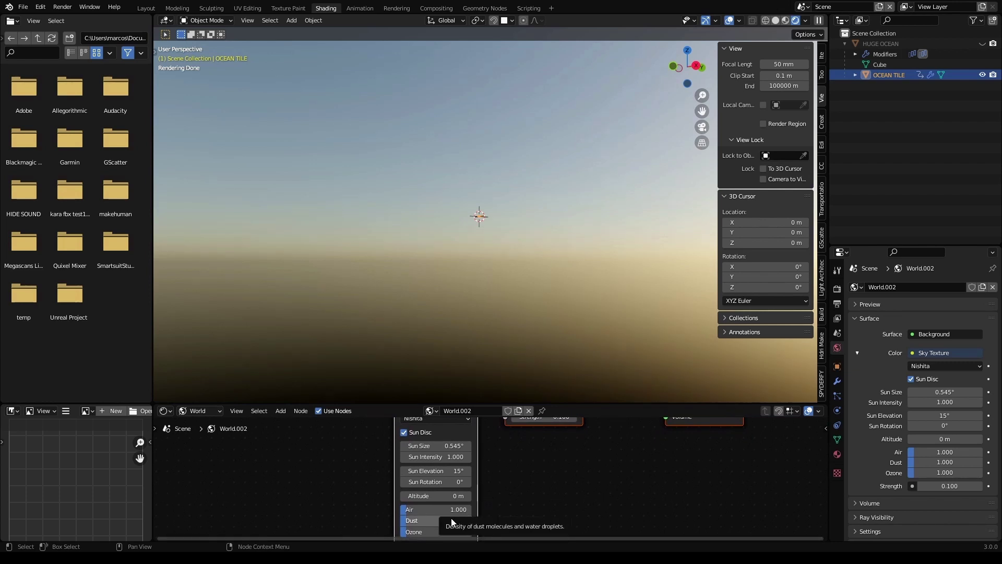
{"action": "left_click_drag", "start_coordinate": [452, 522], "coordinate": [404, 522]}
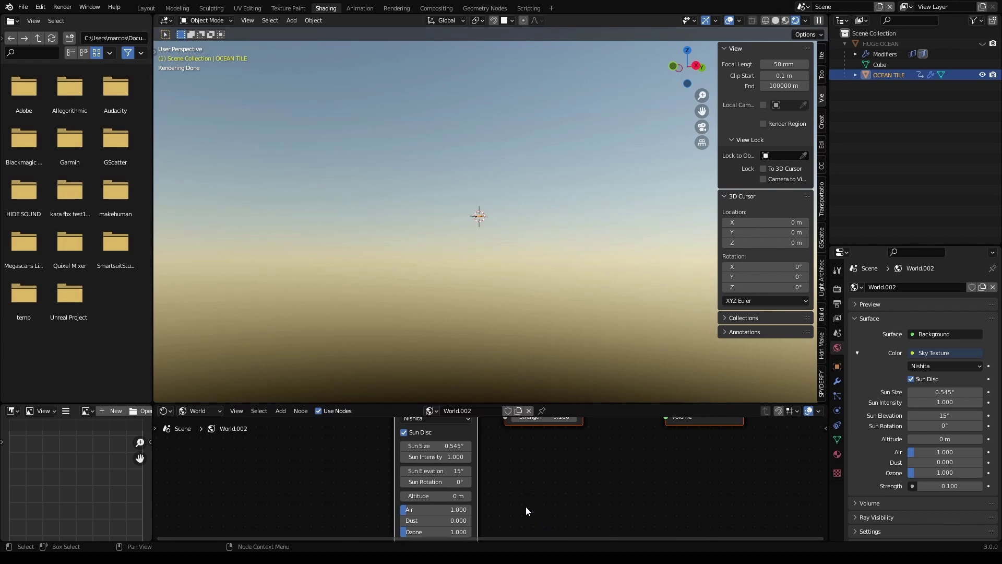
{"action": "left_click", "coordinate": [456, 531]}
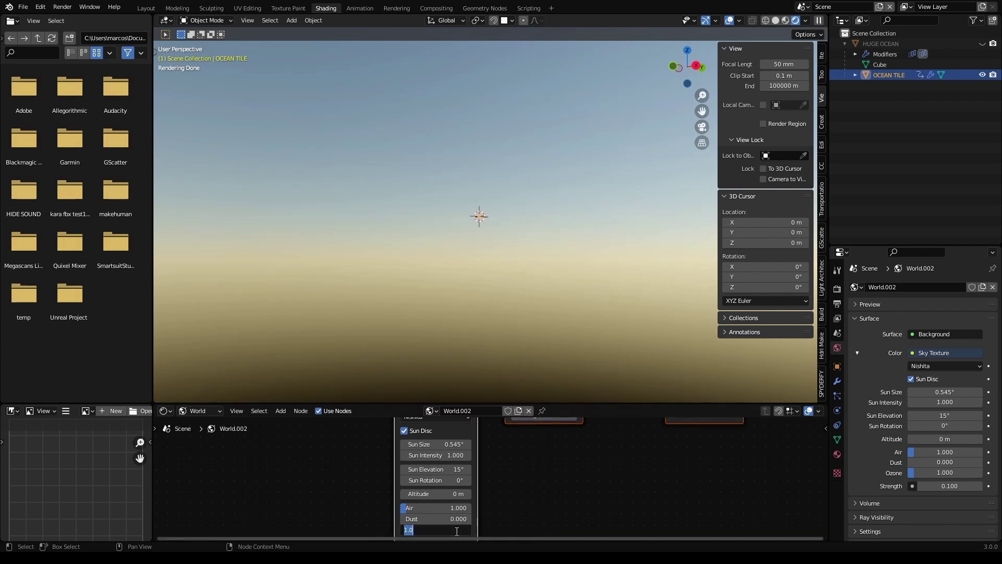
{"action": "key", "text": "BackSpace"}
{"action": "type", "text": ".6"}
{"action": "key", "text": "Return"}
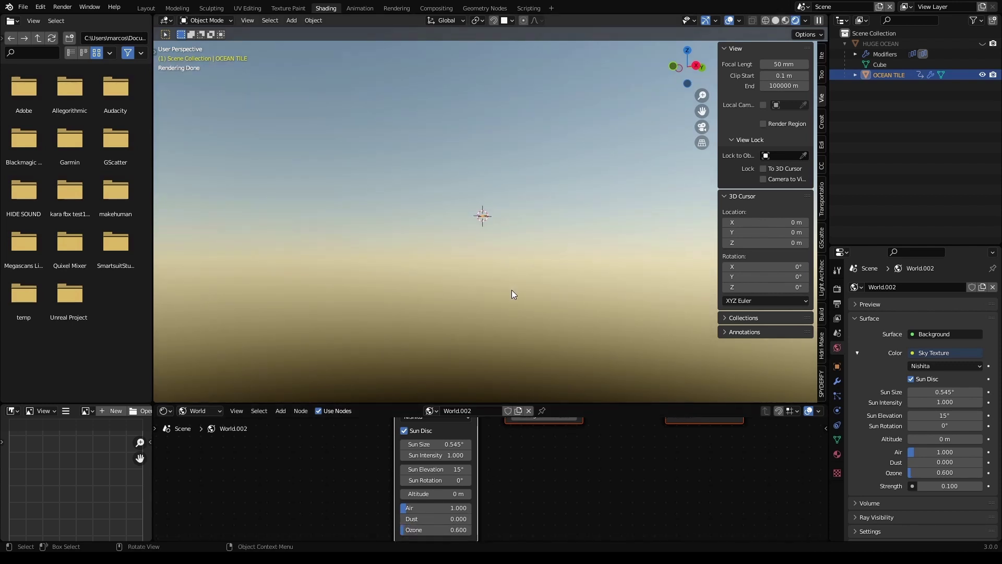
- Lower Sun Elevation to 6.1°, view the horizon, then frame the nodes and enlarge the node editor
{"action": "left_click_drag", "start_coordinate": [454, 469], "coordinate": [419, 469]}
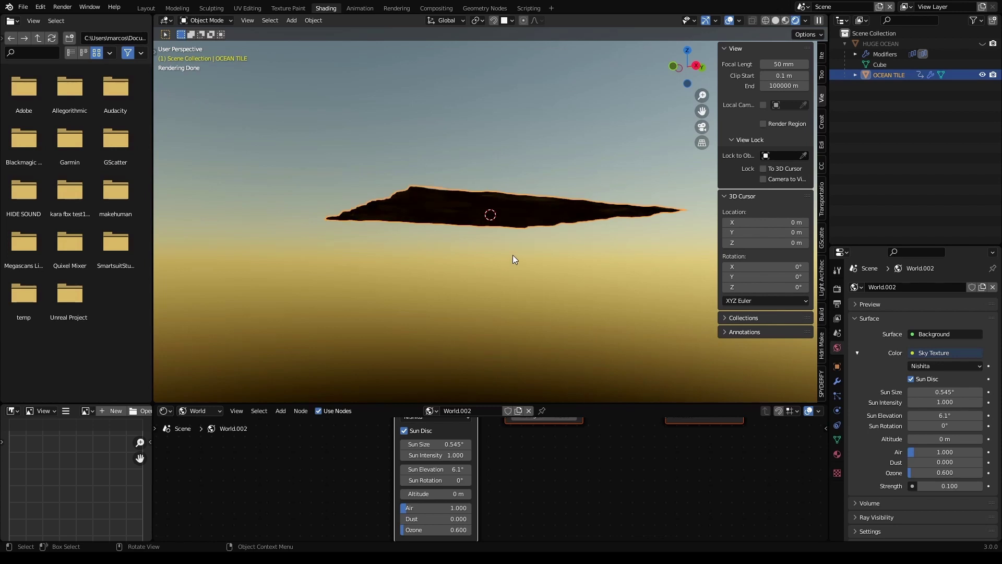
{"action": "middle_click_drag", "start_coordinate": [513, 254], "coordinate": [475, 274]}
{"action": "scroll", "coordinate": [475, 273], "scroll_direction": "up", "scroll_amount": 6}
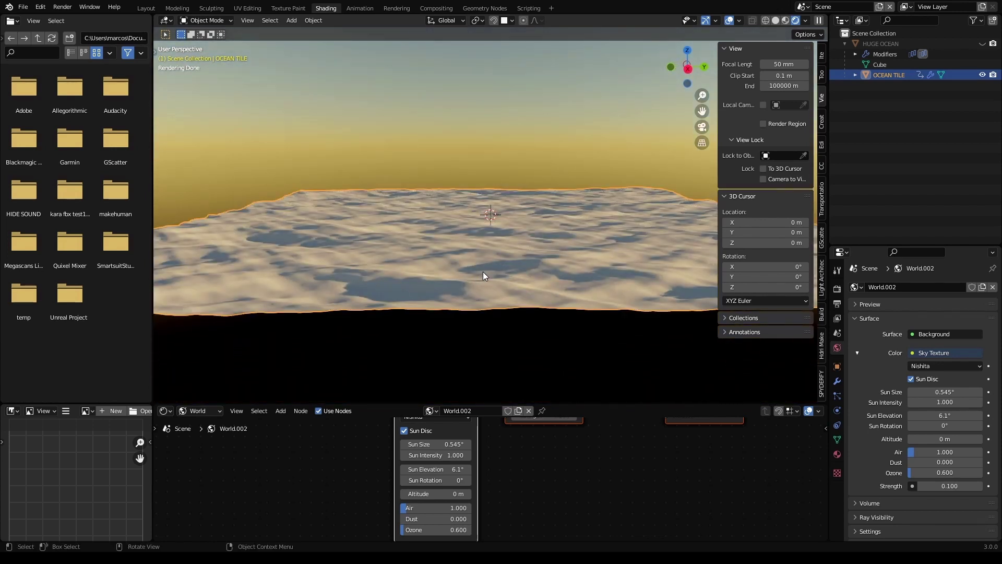
{"action": "middle_click_drag", "start_coordinate": [616, 172], "coordinate": [568, 202]}
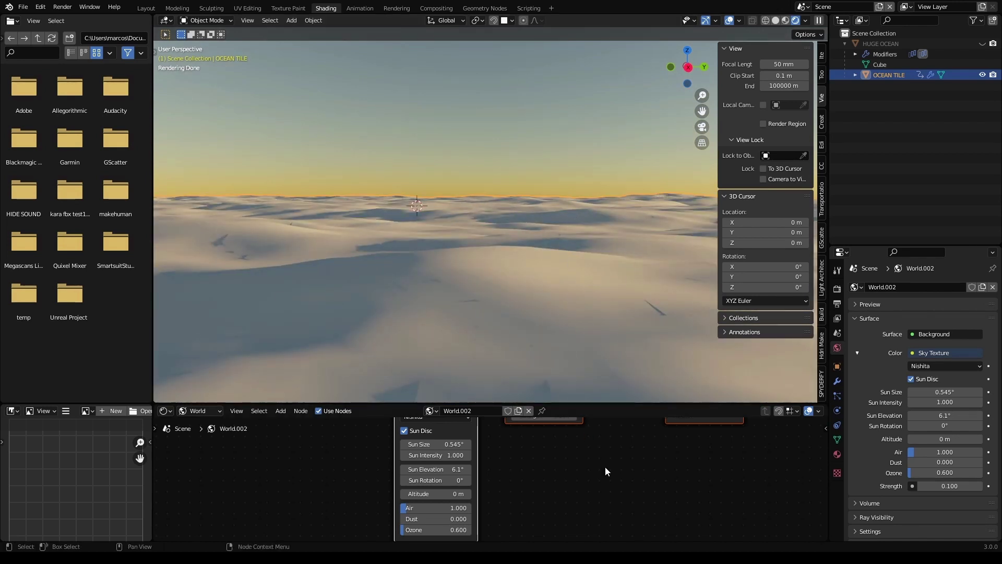
{"action": "key", "text": "Home"}
{"action": "left_click_drag", "start_coordinate": [594, 403], "coordinate": [593, 337]}
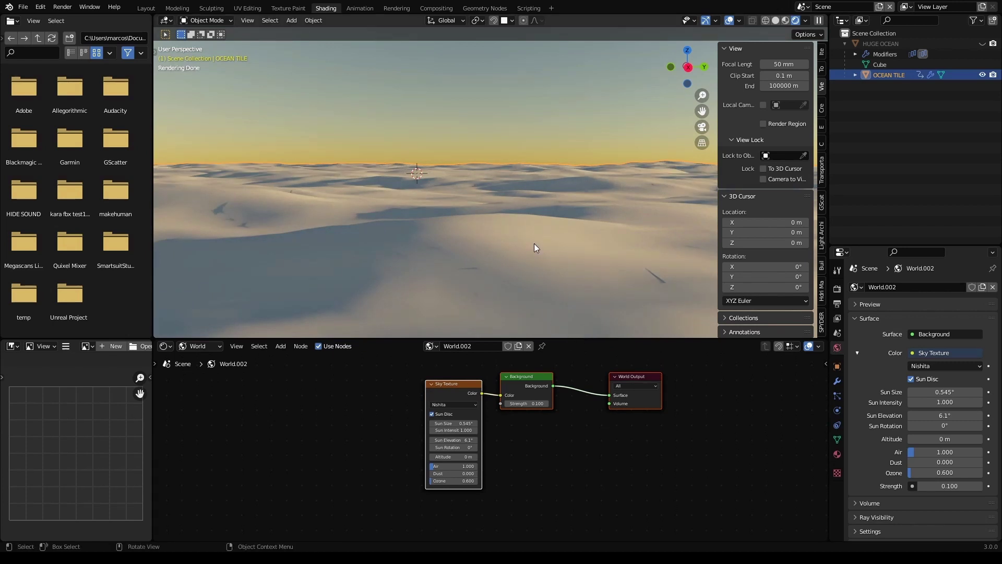
- Create a new material for the ocean tile named WATER
{"action": "left_click", "coordinate": [197, 347]}
{"action": "left_click", "coordinate": [198, 357]}
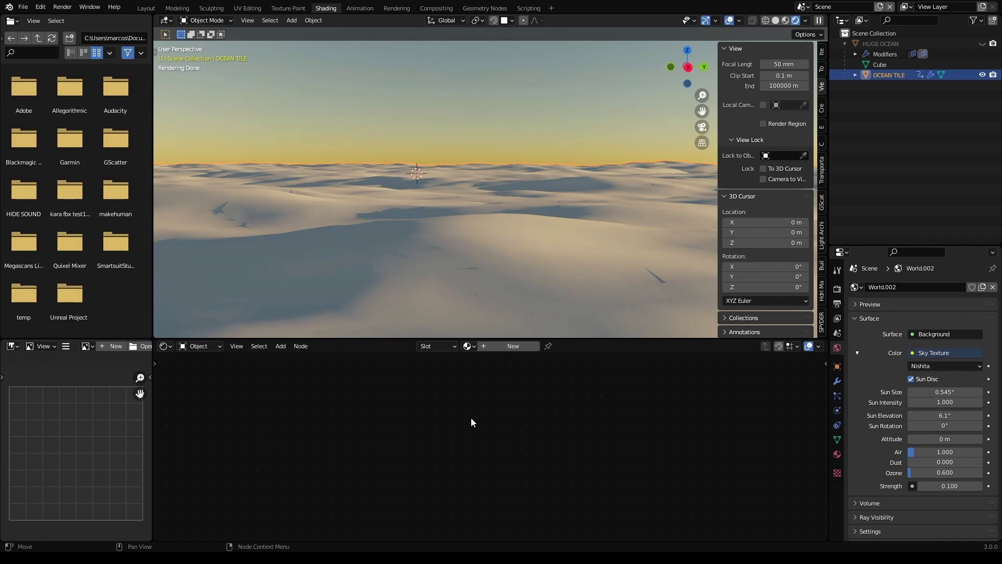
{"action": "left_click", "coordinate": [518, 347]}
{"action": "left_click", "coordinate": [518, 347]}
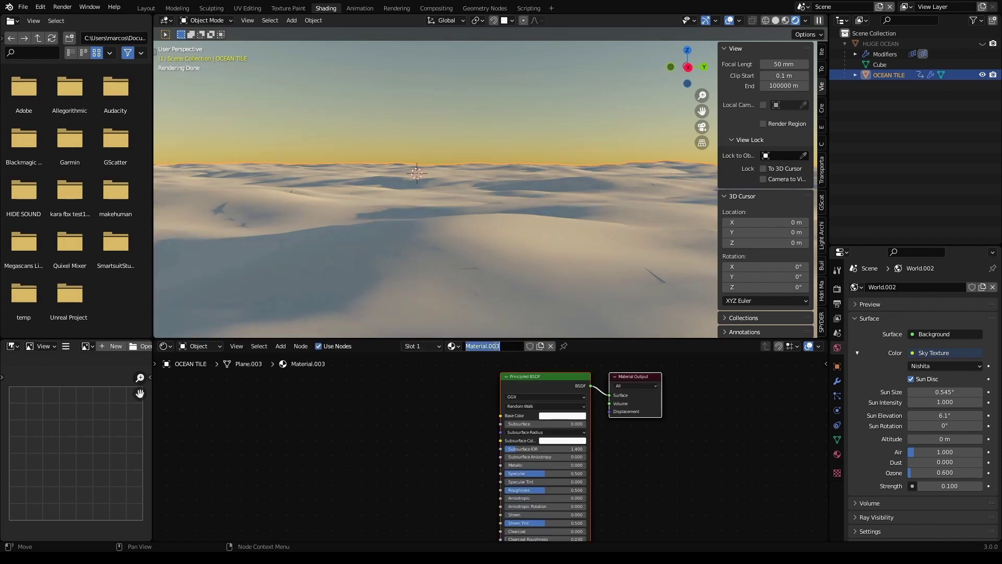
{"action": "type", "text": "WATER"}
{"action": "key", "text": "Return"}
- Give WATER a very dark saturated blue Base Color (H 0.557, S 0.708, V 0.012)
{"action": "scroll", "coordinate": [691, 466], "scroll_direction": "up", "scroll_amount": 3}
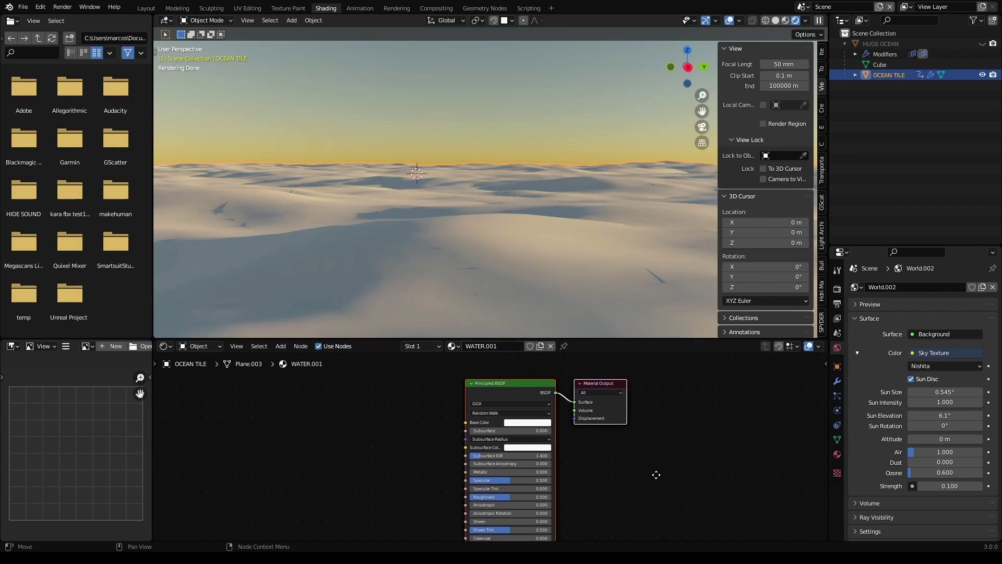
{"action": "left_click", "coordinate": [541, 413]}
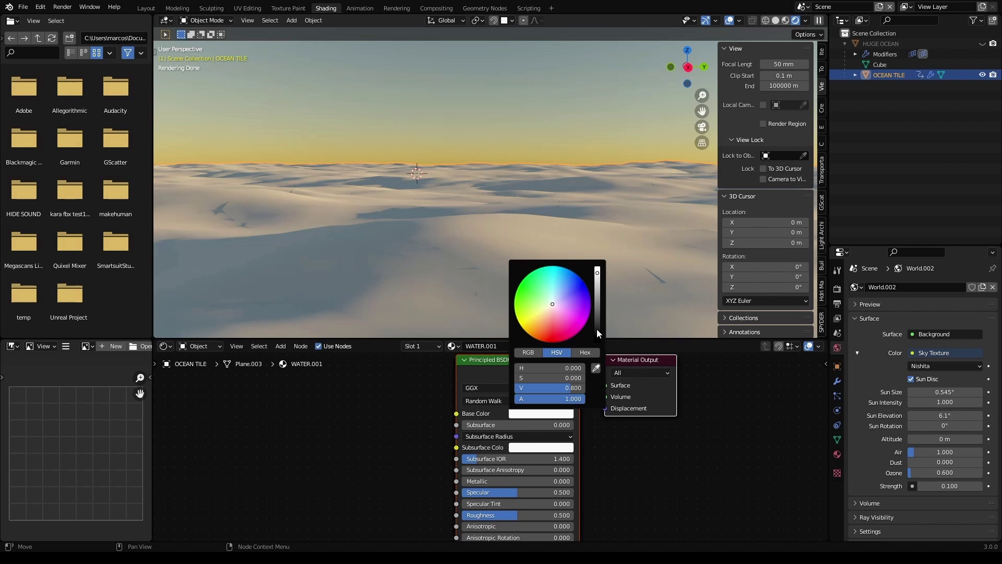
{"action": "left_click_drag", "start_coordinate": [597, 271], "coordinate": [597, 334]}
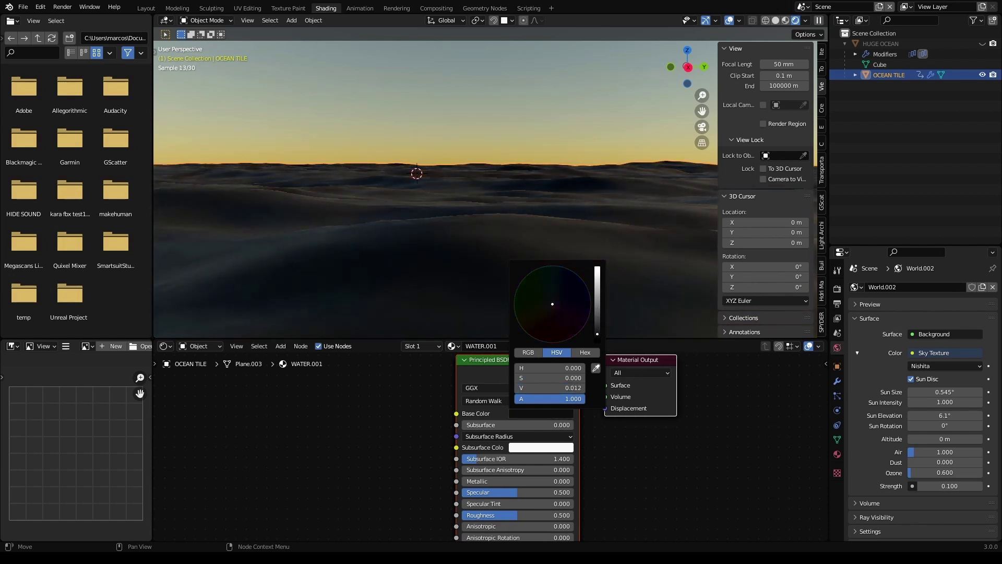
{"action": "left_click_drag", "start_coordinate": [564, 304], "coordinate": [559, 283]}
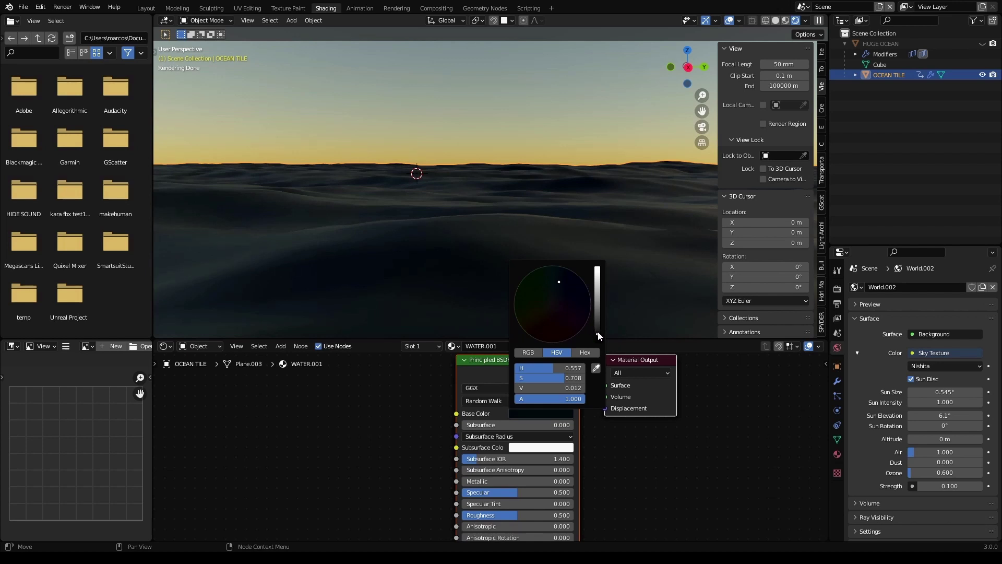
- Set the water's Specular to 0.25 and Roughness to 0.05
{"action": "left_click", "coordinate": [517, 492]}
{"action": "key", "text": "BackSpace"}
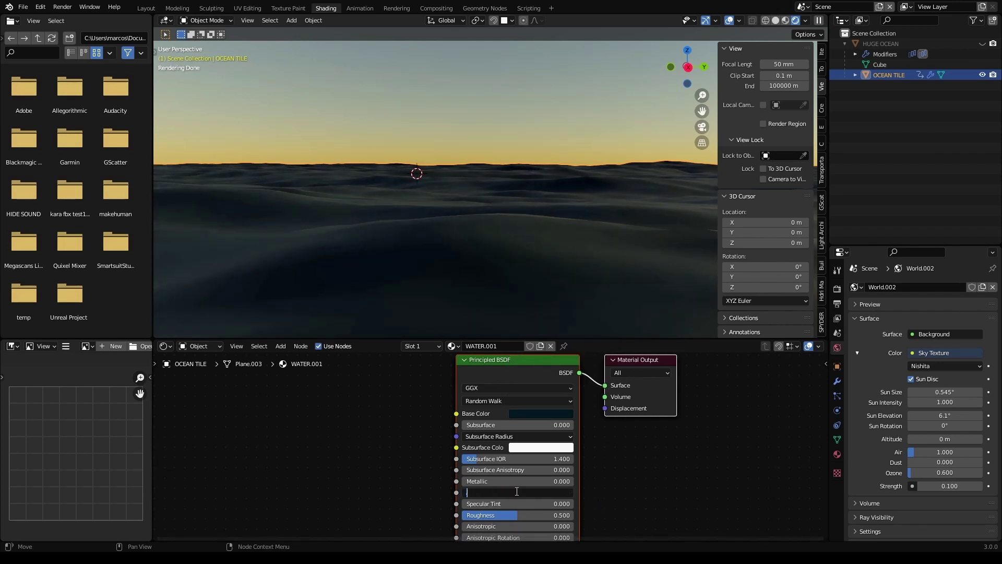
{"action": "type", "text": ".25"}
{"action": "key", "text": "Return"}
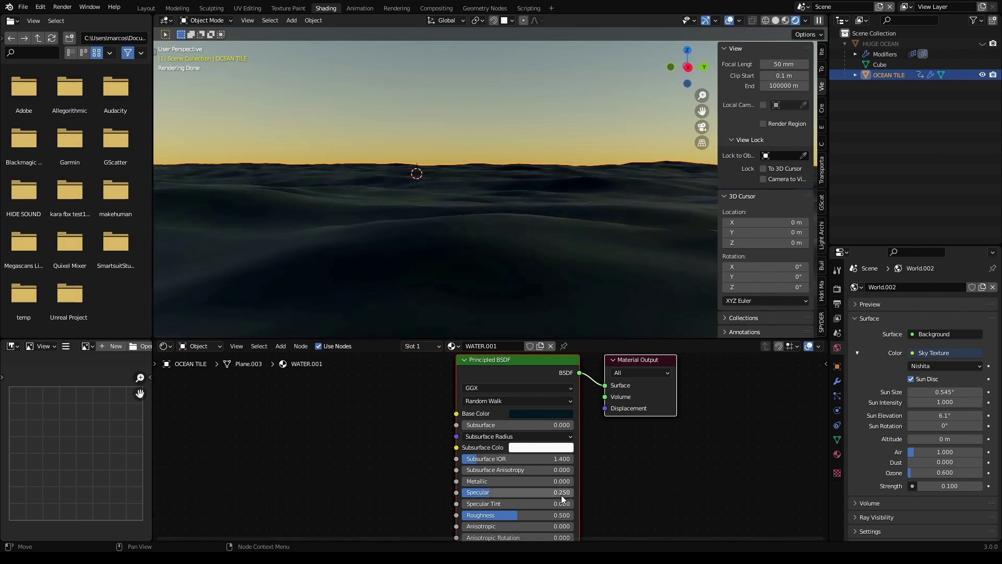
{"action": "middle_click_drag", "start_coordinate": [626, 502], "coordinate": [621, 457]}
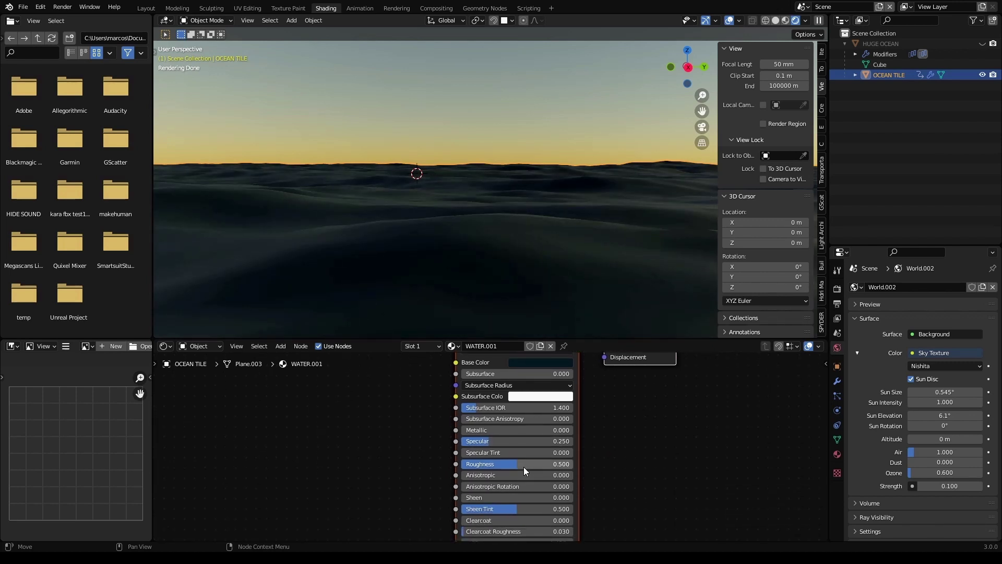
{"action": "left_click", "coordinate": [505, 464]}
{"action": "key", "text": "BackSpace"}
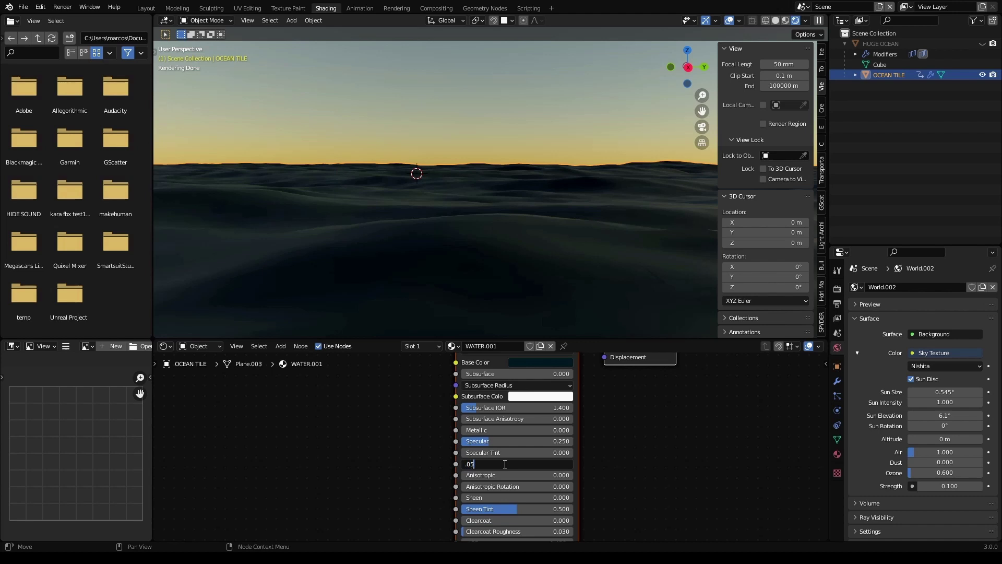
{"action": "type", "text": ".05"}
{"action": "key", "text": "Return"}
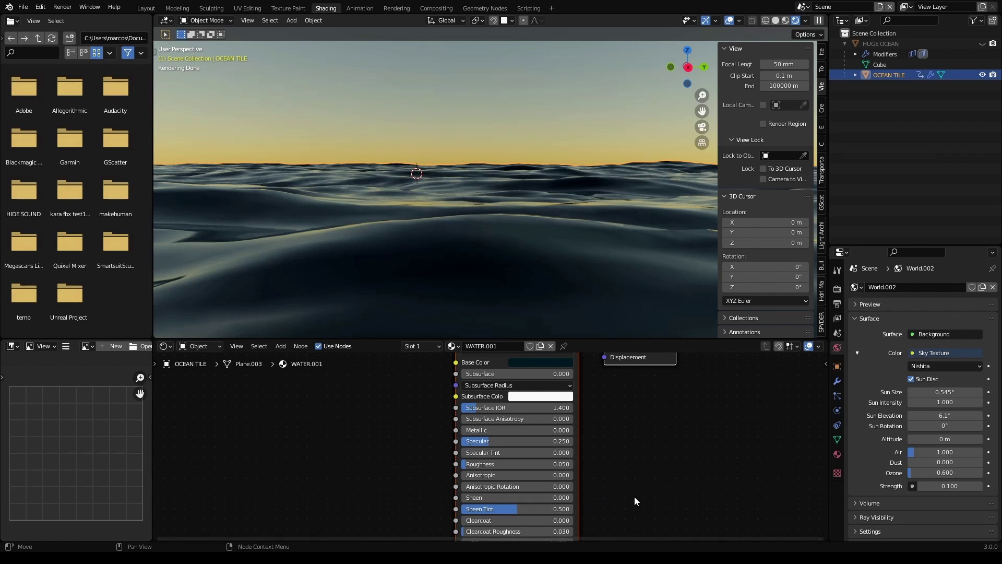
- Set the water's IOR to 1.333 and Transmission to 1
{"action": "middle_click_drag", "start_coordinate": [635, 496], "coordinate": [626, 449]}
{"action": "left_click", "coordinate": [555, 498]}
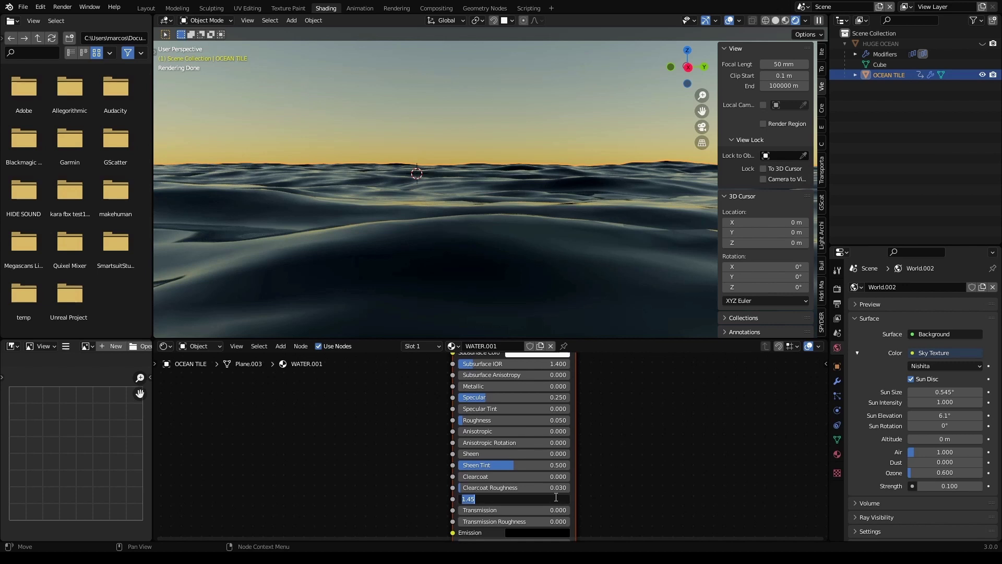
{"action": "type", "text": "1.333"}
{"action": "key", "text": "Return"}
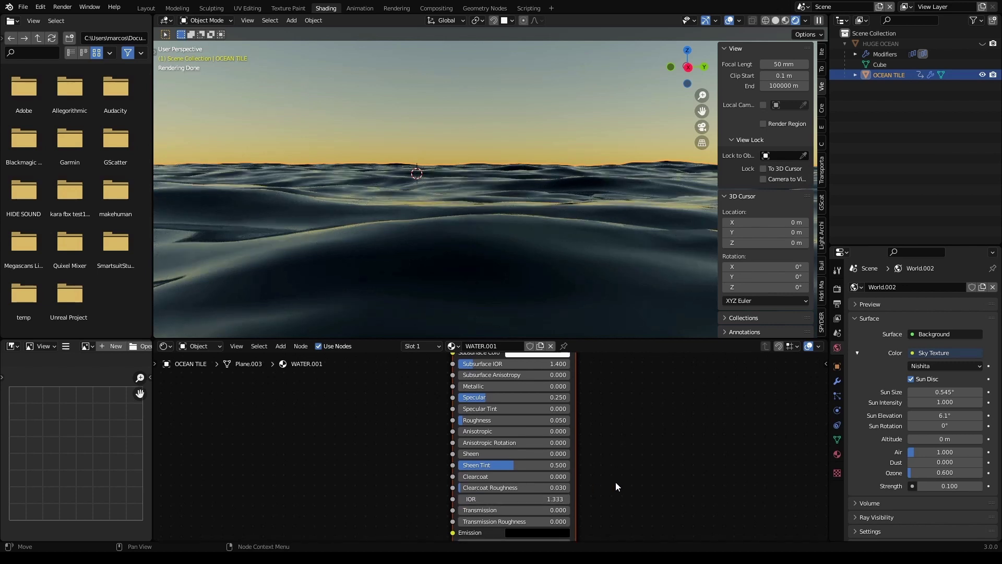
{"action": "middle_click_drag", "start_coordinate": [615, 481], "coordinate": [608, 426]}
{"action": "left_click", "coordinate": [497, 455]}
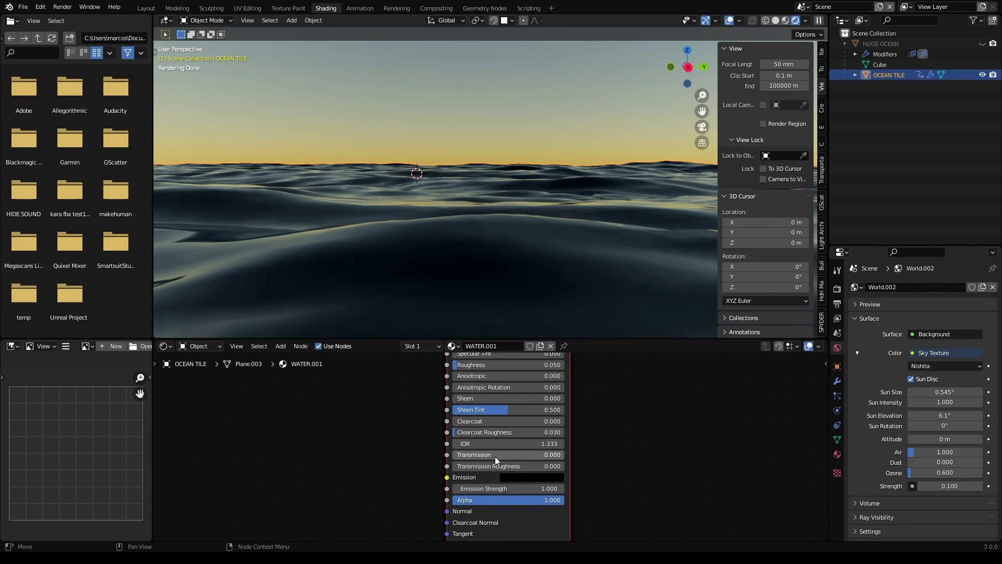
{"action": "type", "text": "1"}
{"action": "key", "text": "Return"}
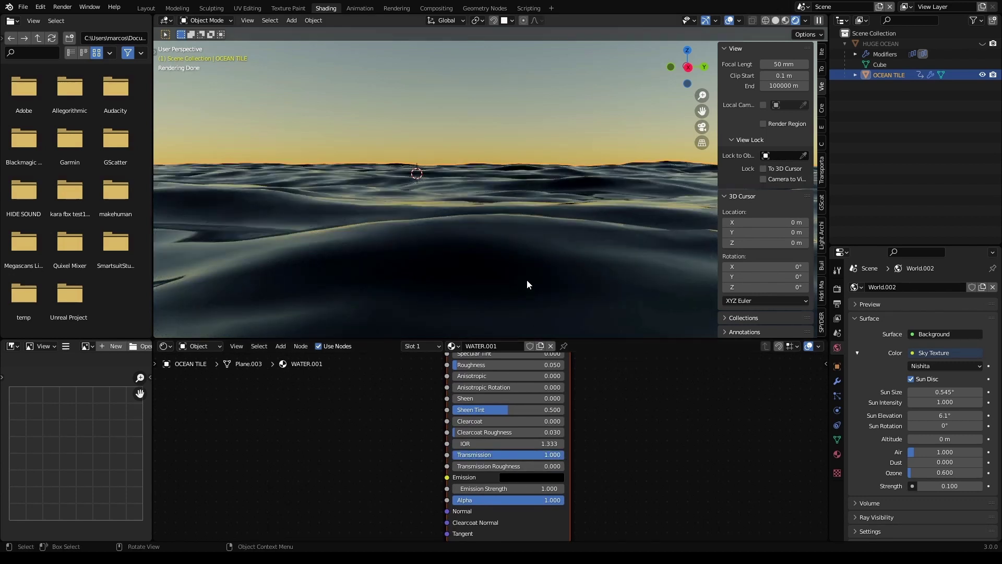
- Orbit across the waves, deselect OCEAN TILE, and play the ocean animation
{"action": "middle_click_drag", "start_coordinate": [595, 205], "coordinate": [638, 221]}
{"action": "scroll", "coordinate": [540, 221], "scroll_direction": "down", "scroll_amount": 1}
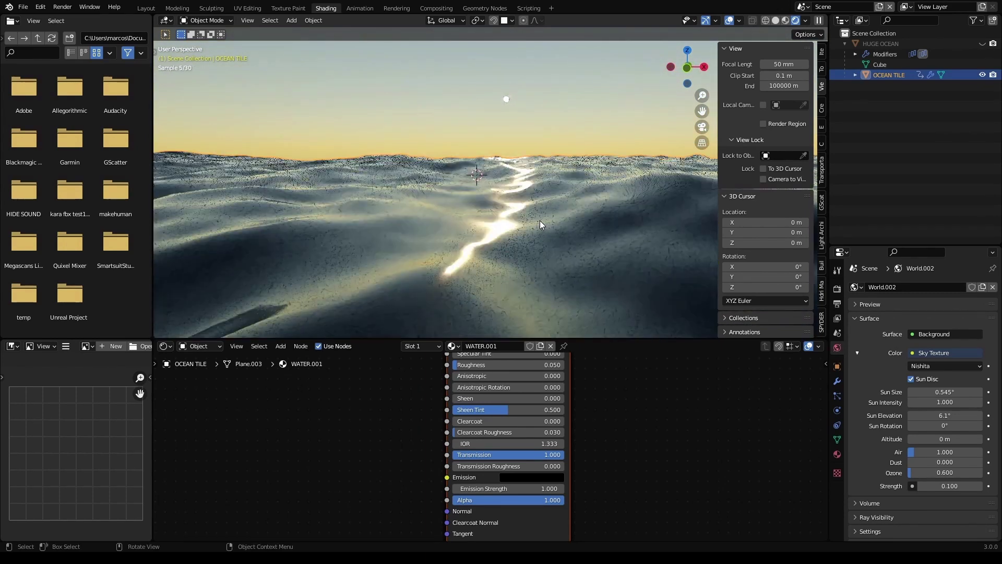
{"action": "left_click_drag", "start_coordinate": [700, 108], "coordinate": [581, 259]}
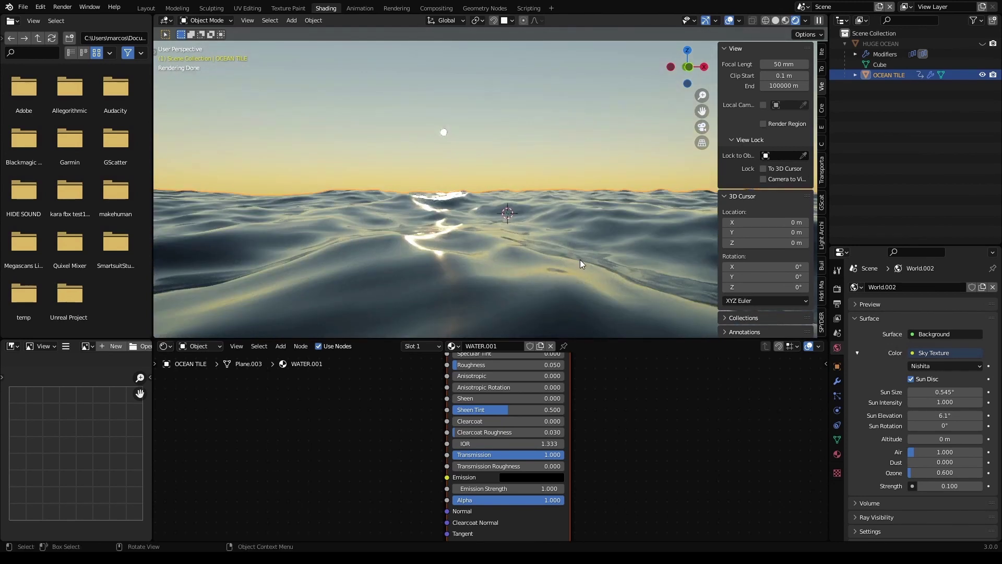
{"action": "left_click", "coordinate": [334, 134]}
{"action": "key", "text": "space"}
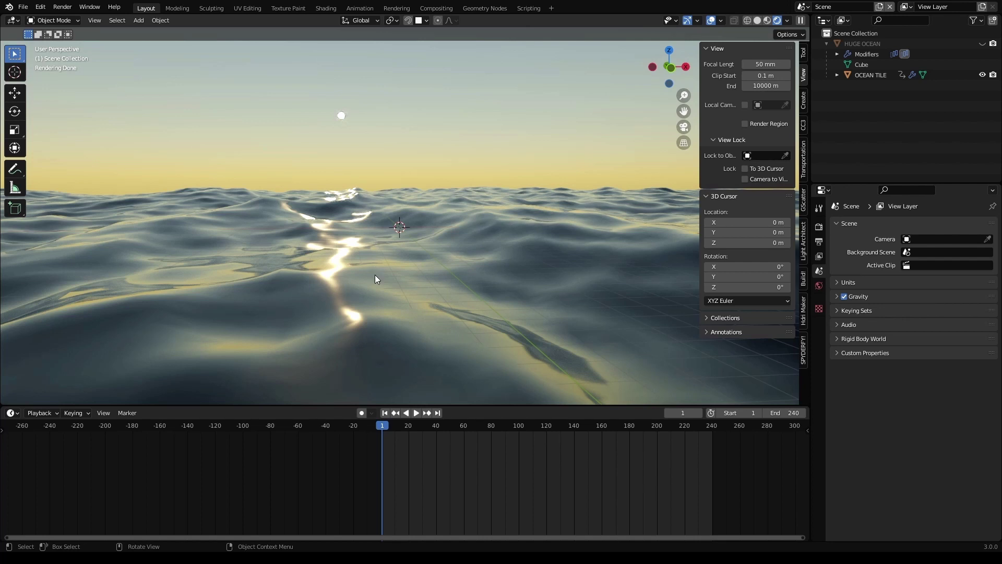
- Add a cube at the scene centre
{"action": "left_click", "coordinate": [143, 20]}
{"action": "mouse_move", "coordinate": [149, 32]}
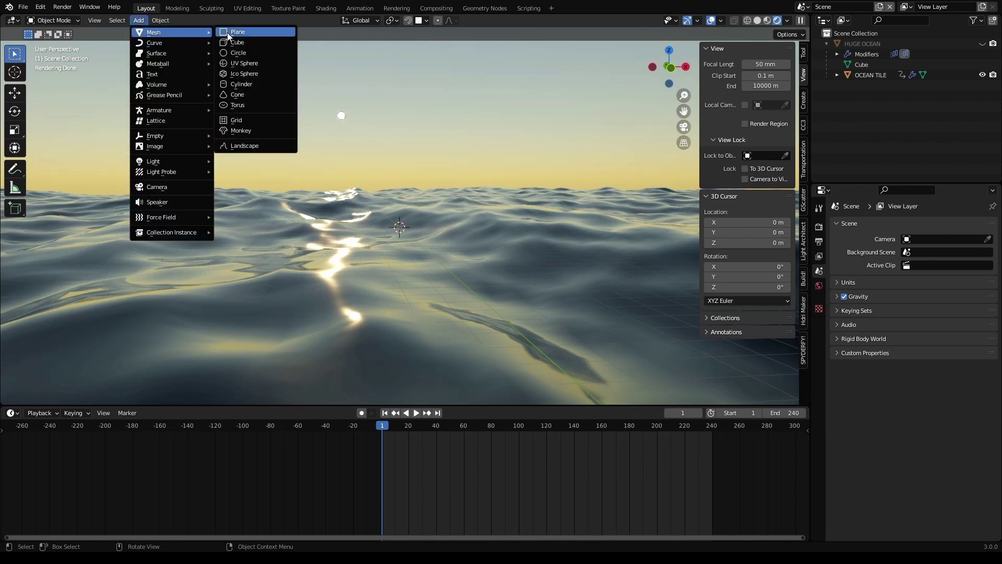
{"action": "left_click", "coordinate": [232, 43]}
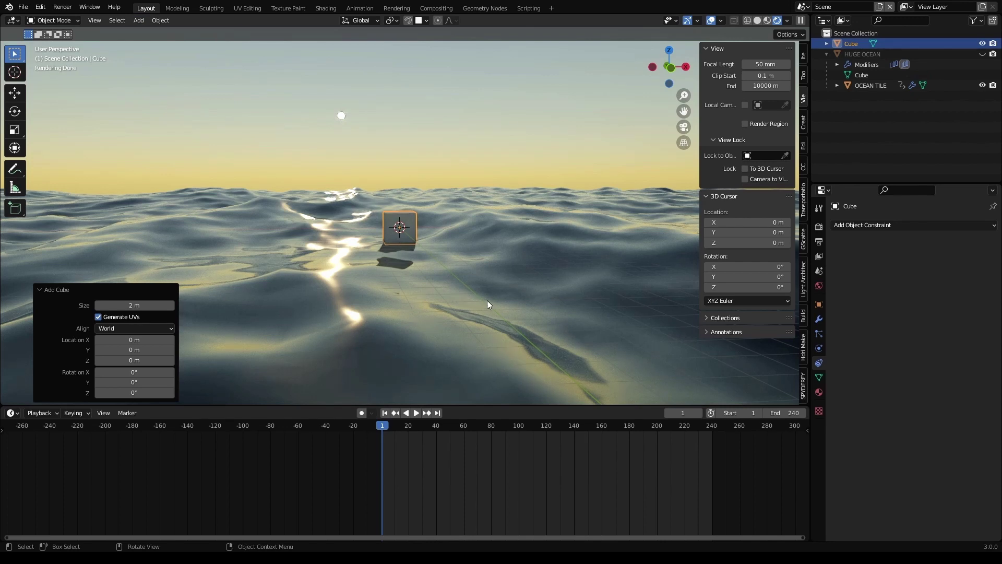
{"action": "middle_click_drag", "start_coordinate": [461, 304], "coordinate": [468, 329]}
- Add a plane at the centre and scale it up 2.583 times around the cube
{"action": "left_click", "coordinate": [143, 20]}
{"action": "mouse_move", "coordinate": [147, 32]}
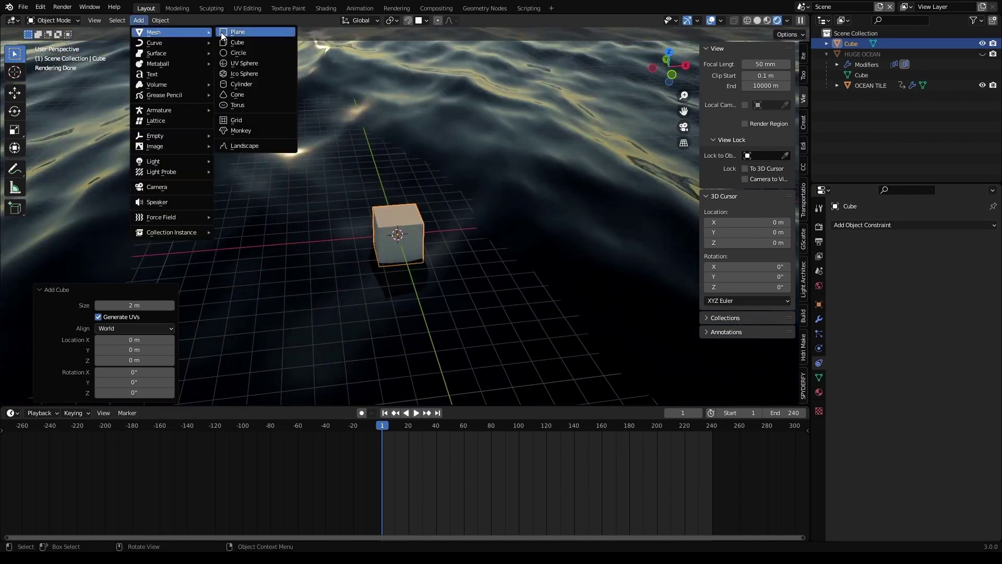
{"action": "left_click", "coordinate": [225, 33]}
{"action": "key", "text": "s"}
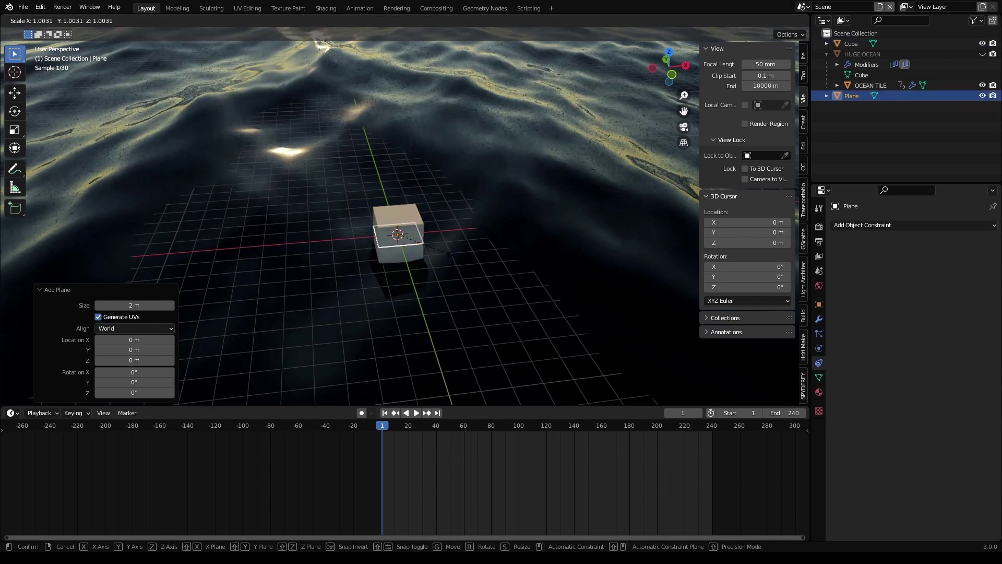
{"action": "left_click", "coordinate": [505, 341]}
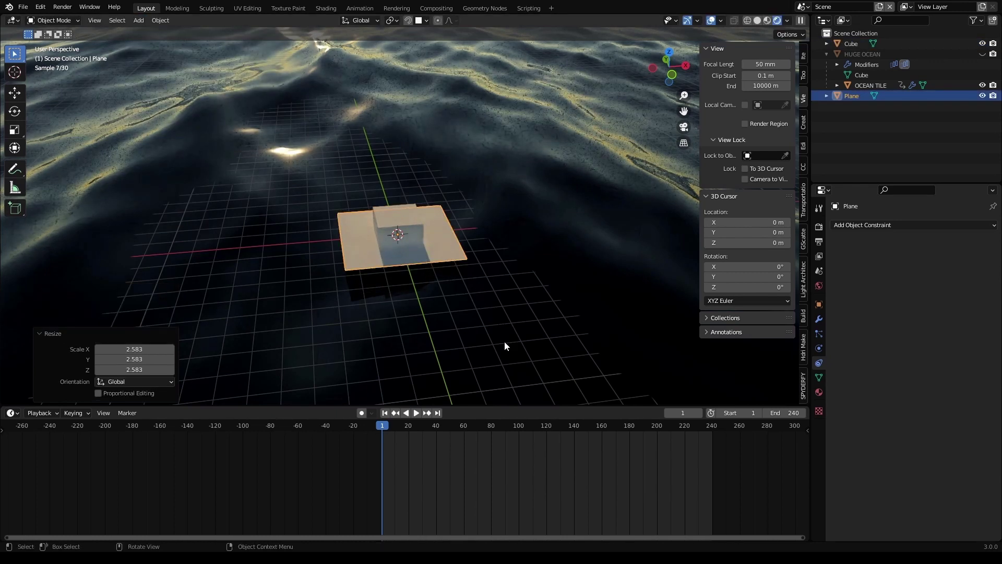
{"action": "middle_click_drag", "start_coordinate": [503, 325], "coordinate": [500, 314]}
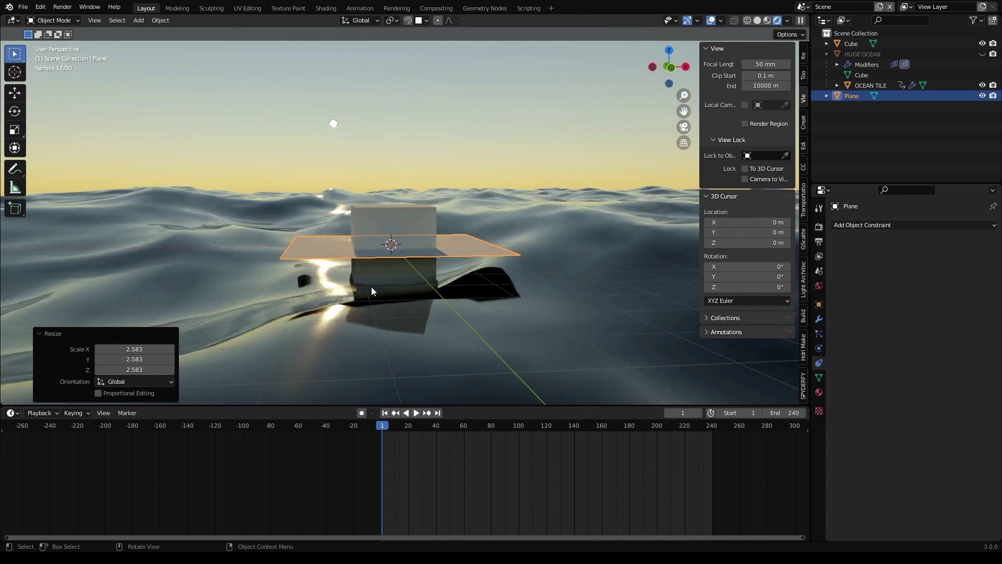
- In Edit Mode, subdivide the plane with 10 cuts
{"action": "left_click", "coordinate": [54, 21]}
{"action": "left_click", "coordinate": [52, 43]}
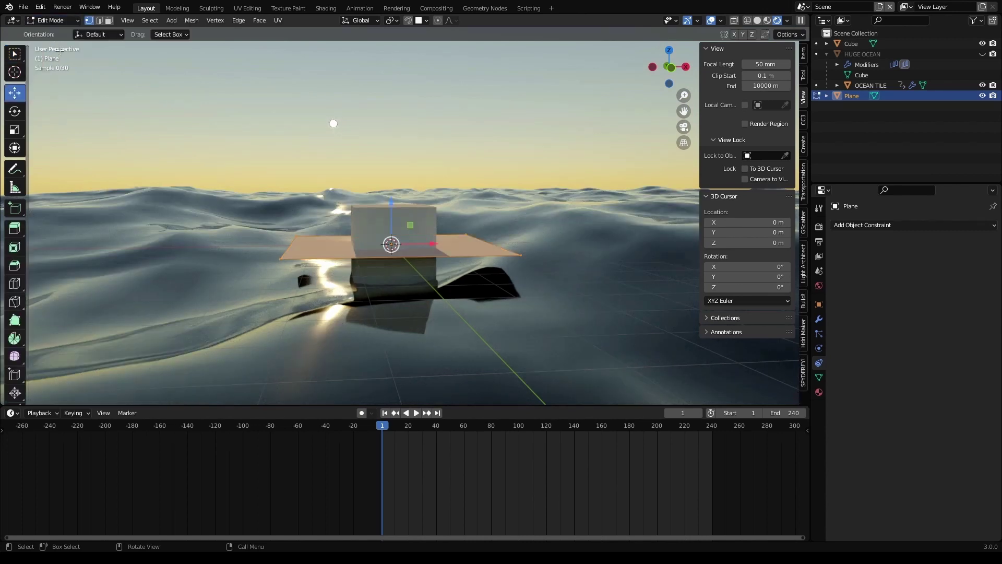
{"action": "right_click", "coordinate": [335, 252]}
{"action": "left_click", "coordinate": [336, 252]}
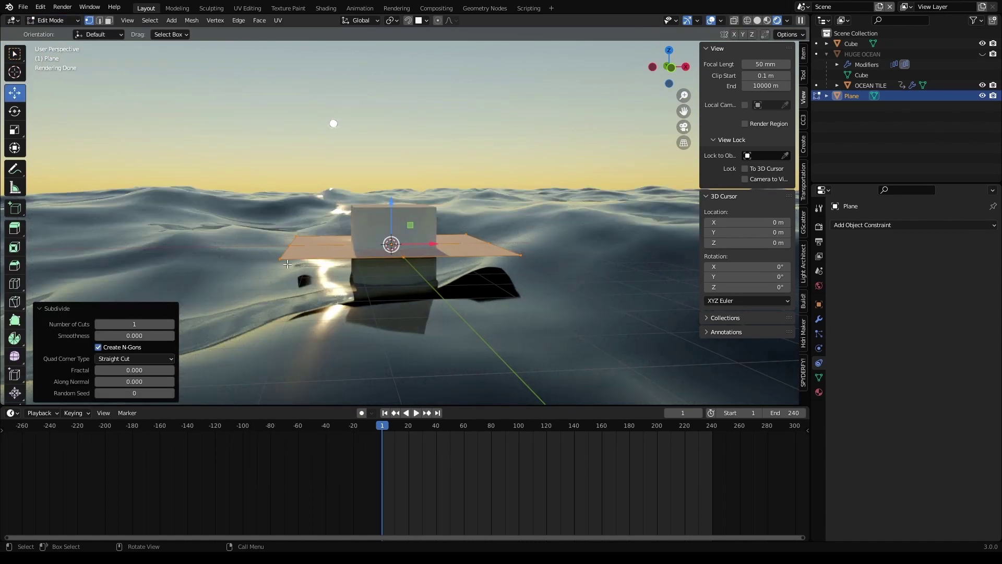
{"action": "left_click", "coordinate": [159, 324]}
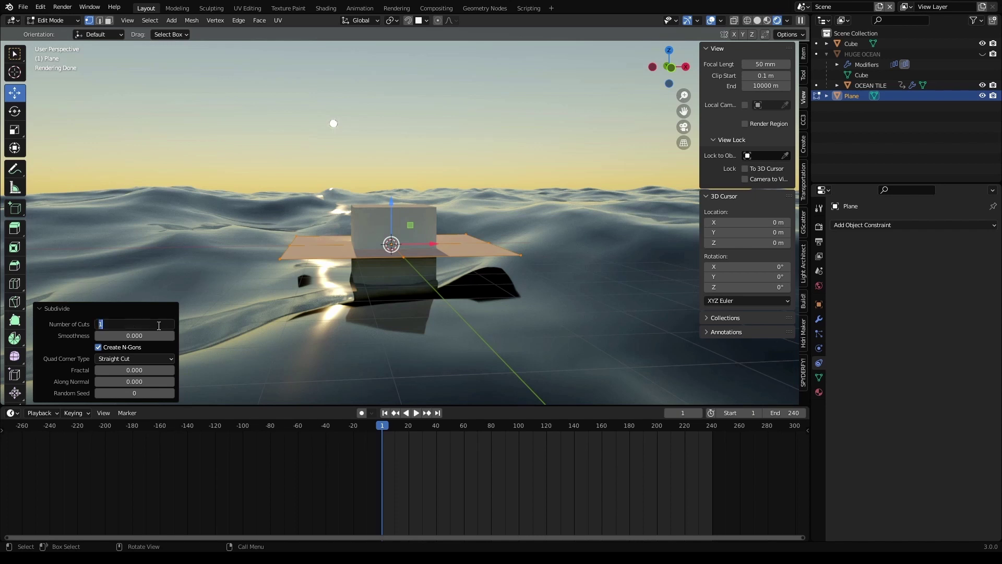
{"action": "type", "text": "10"}
{"action": "key", "text": "Return"}
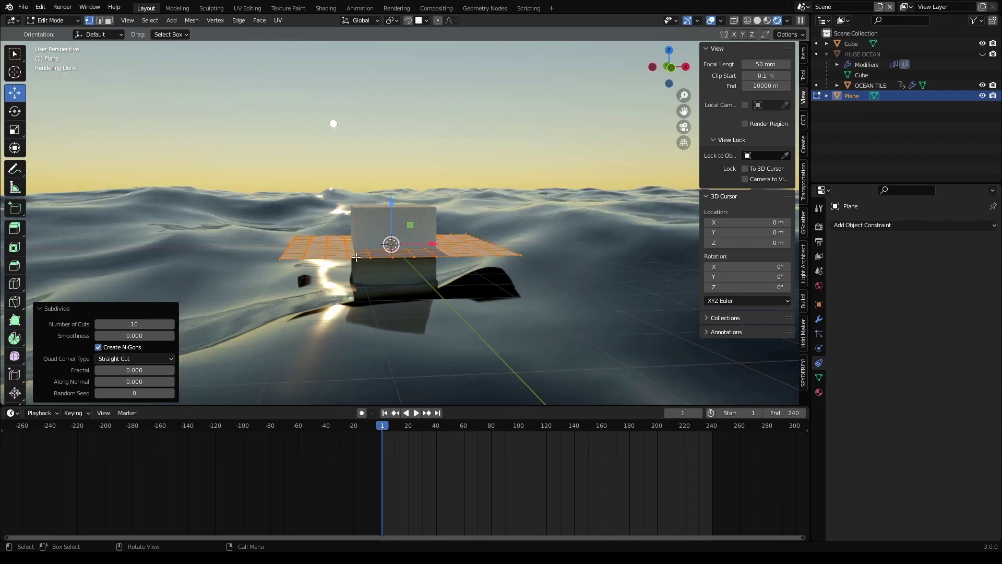
{"action": "middle_click_drag", "start_coordinate": [271, 293], "coordinate": [348, 273]}
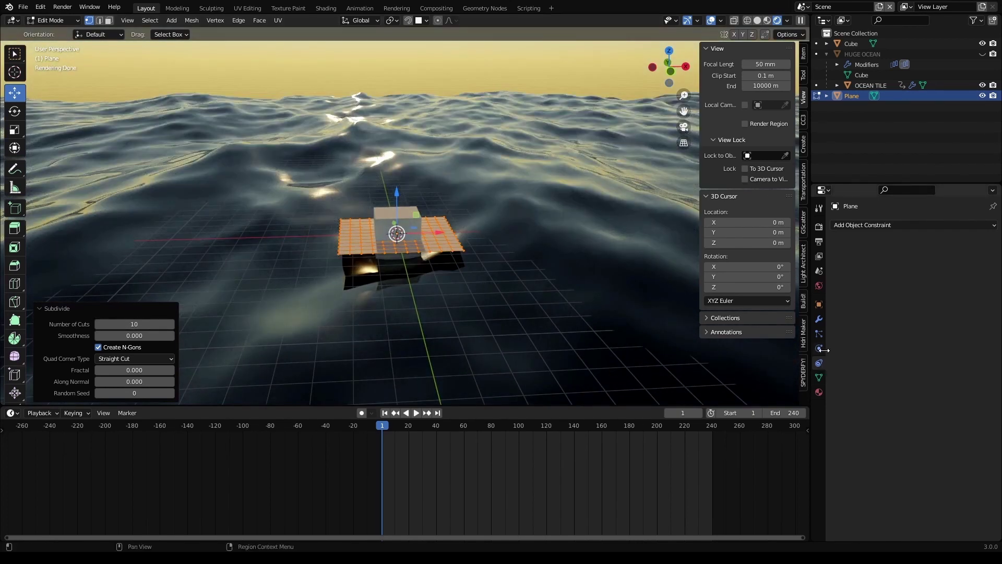
- Add a vertex group named FLOATING to the plane's mesh data
{"action": "left_click", "coordinate": [819, 333]}
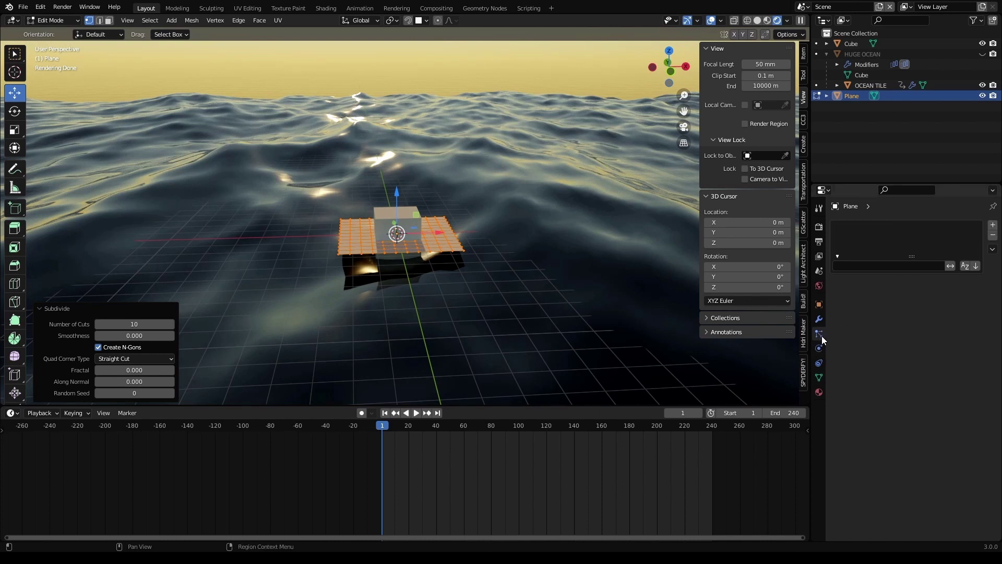
{"action": "left_click", "coordinate": [819, 377]}
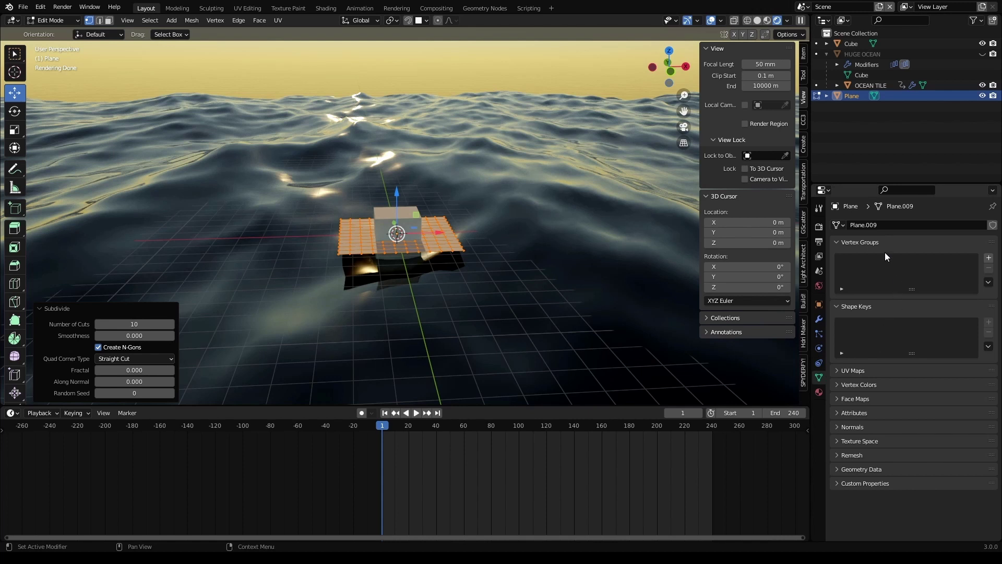
{"action": "left_click", "coordinate": [988, 258]}
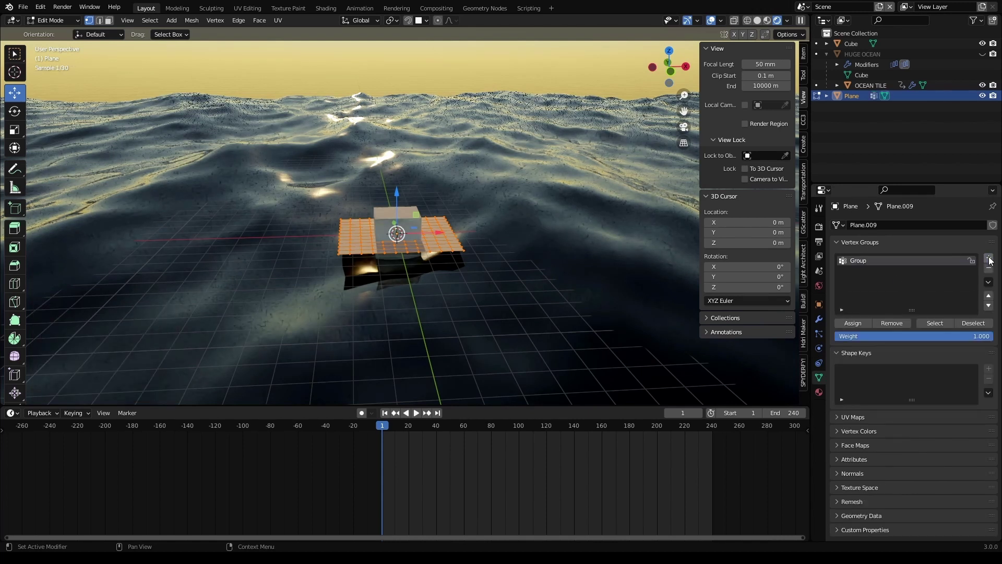
{"action": "double_click", "coordinate": [867, 260]}
{"action": "type", "text": "FLOAT"}
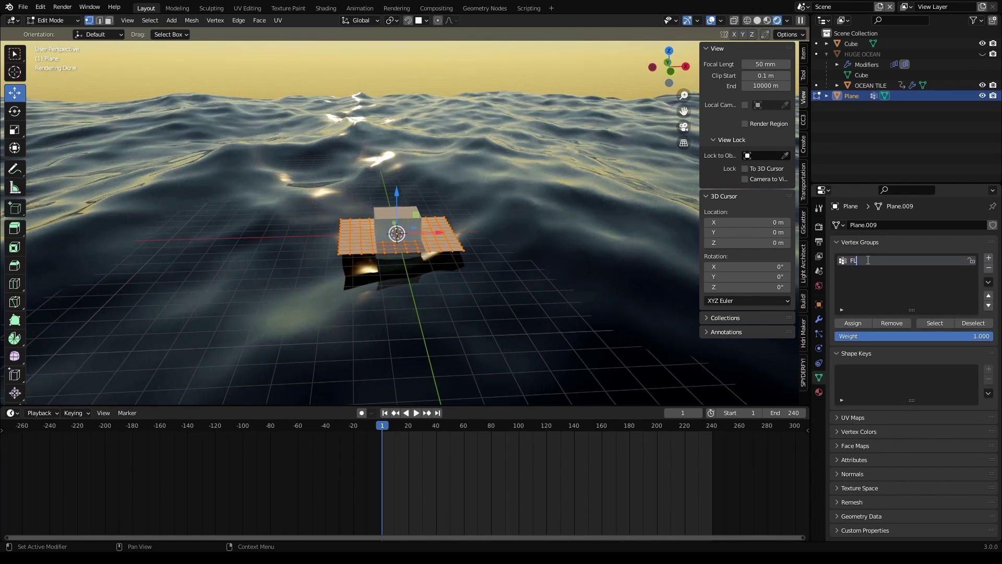
{"action": "type", "text": "ING"}
{"action": "key", "text": "Return"}
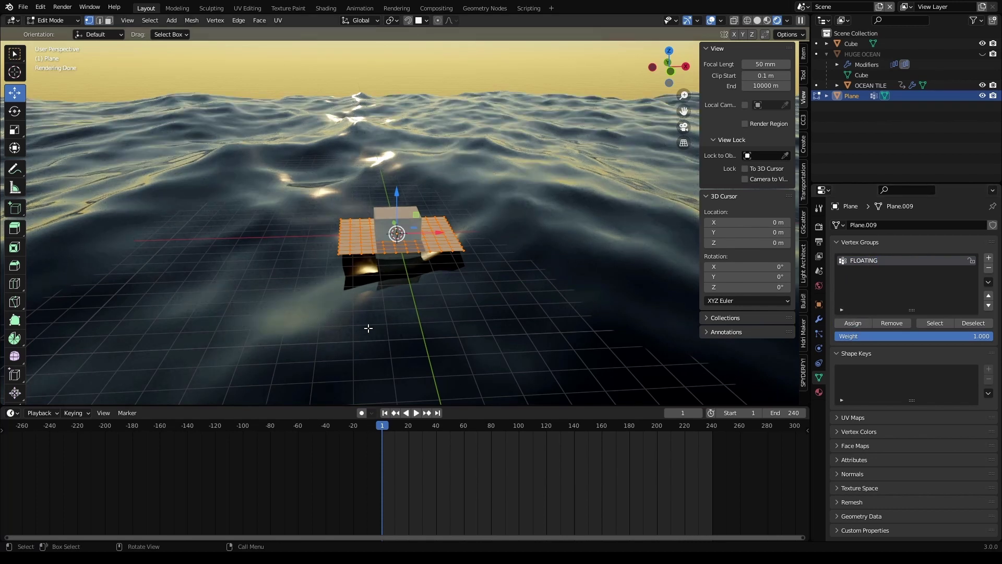
{"action": "middle_click_drag", "start_coordinate": [450, 321], "coordinate": [453, 319]}
{"action": "scroll", "coordinate": [456, 320], "scroll_direction": "up", "scroll_amount": 2}
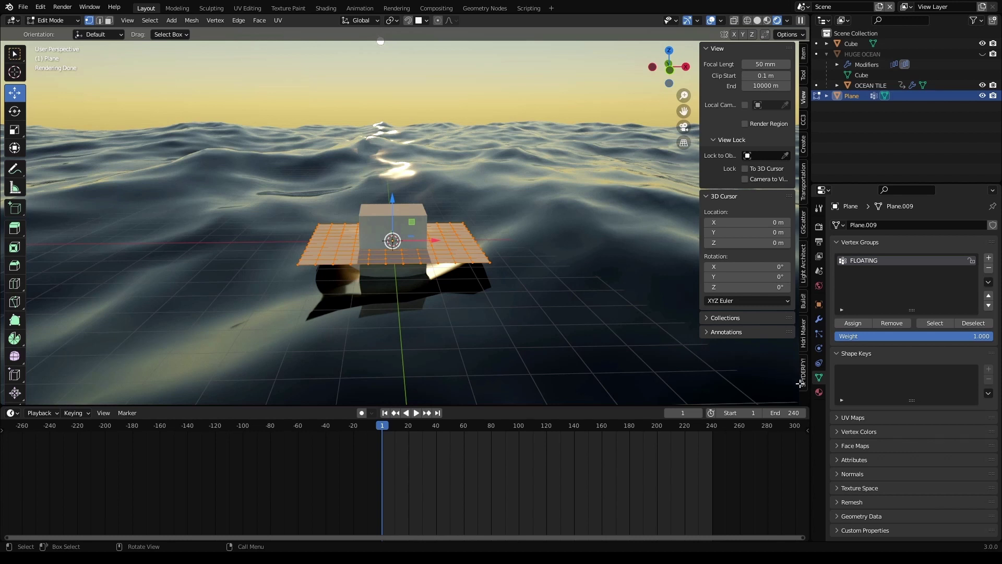
- Add a Shrinkwrap modifier to the plane with OCEAN TILE as its target
{"action": "left_click", "coordinate": [819, 320]}
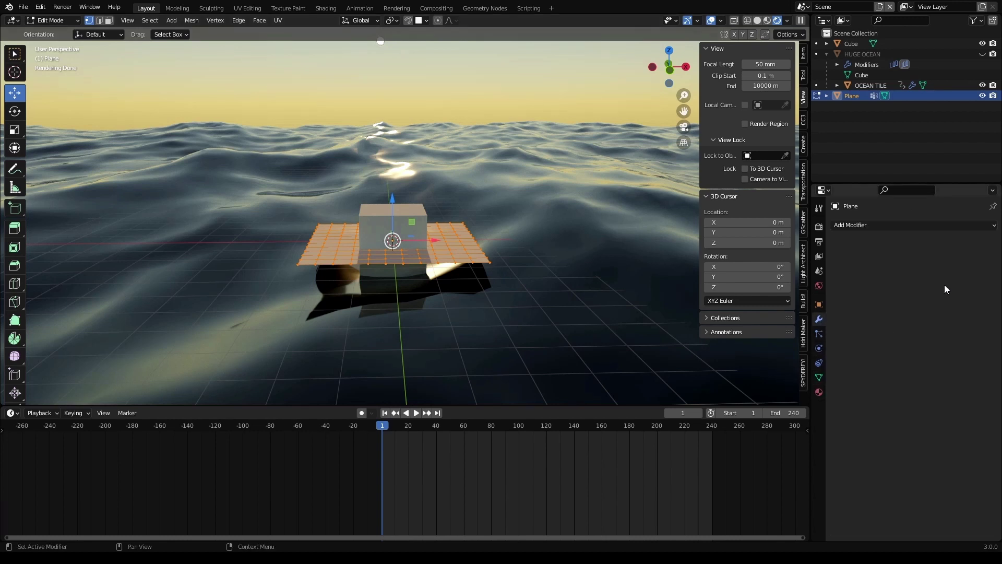
{"action": "left_click", "coordinate": [945, 225]}
{"action": "left_click", "coordinate": [883, 347]}
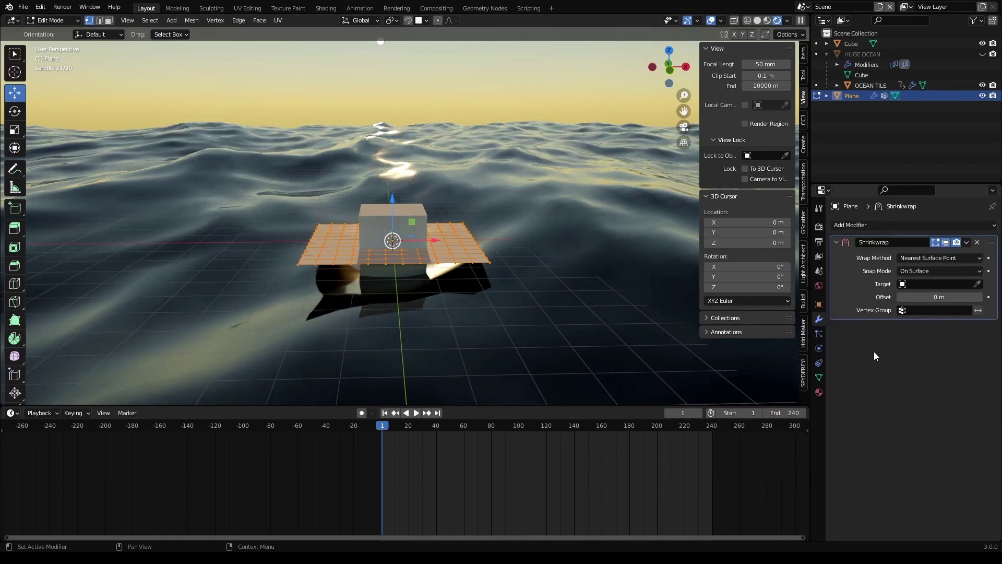
{"action": "left_click", "coordinate": [977, 284]}
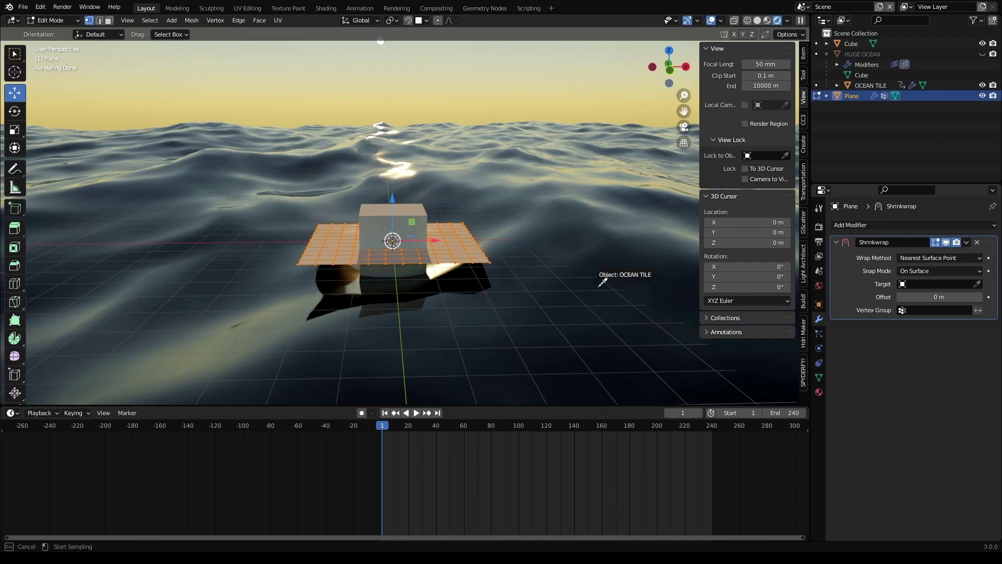
{"action": "left_click", "coordinate": [556, 254]}
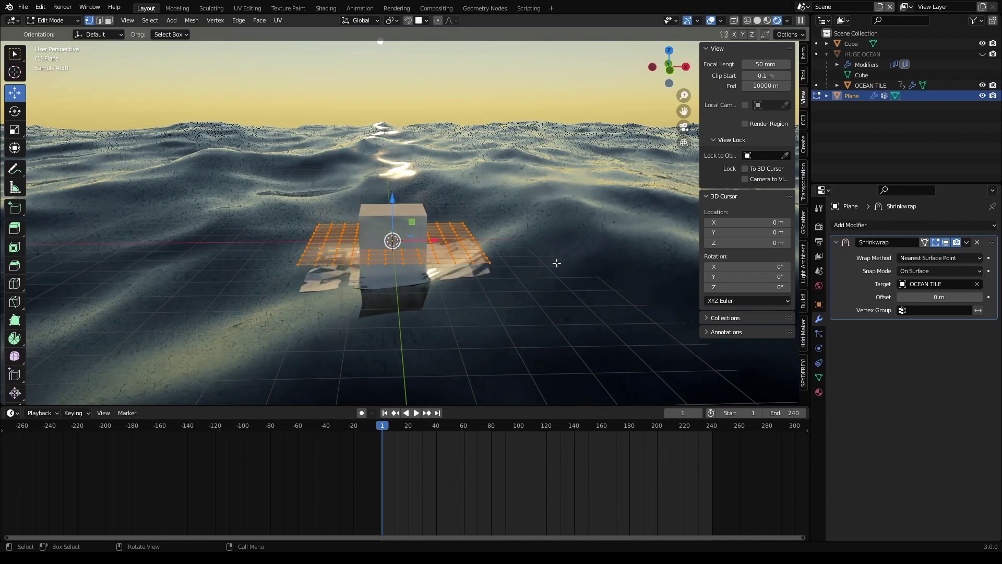
- Switch back to Object Mode and scrub the timeline to watch the plane follow the waves
{"action": "left_click", "coordinate": [52, 20]}
{"action": "left_click", "coordinate": [55, 32]}
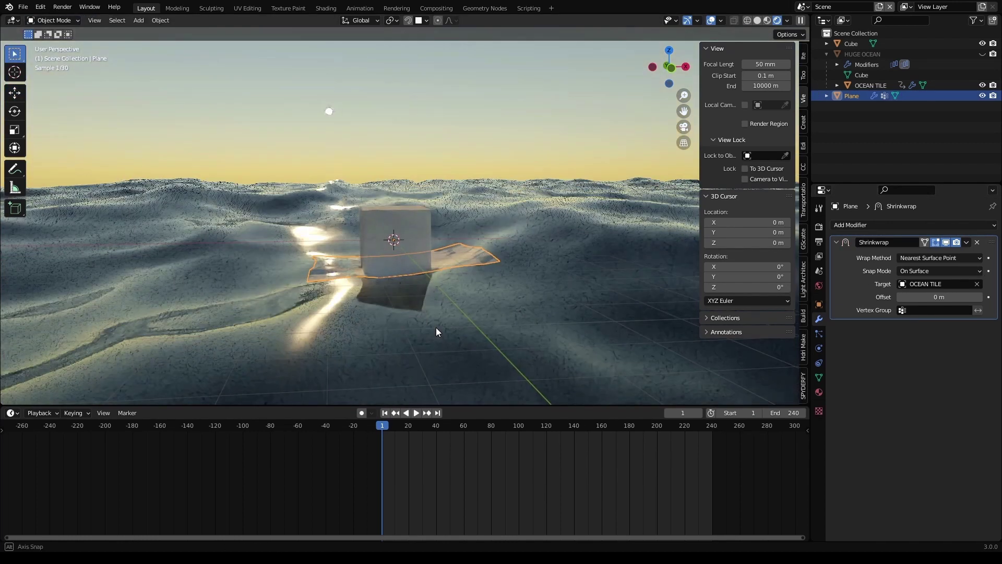
{"action": "left_click_drag", "start_coordinate": [383, 426], "coordinate": [444, 437]}
{"action": "left_click_drag", "start_coordinate": [464, 444], "coordinate": [388, 487]}
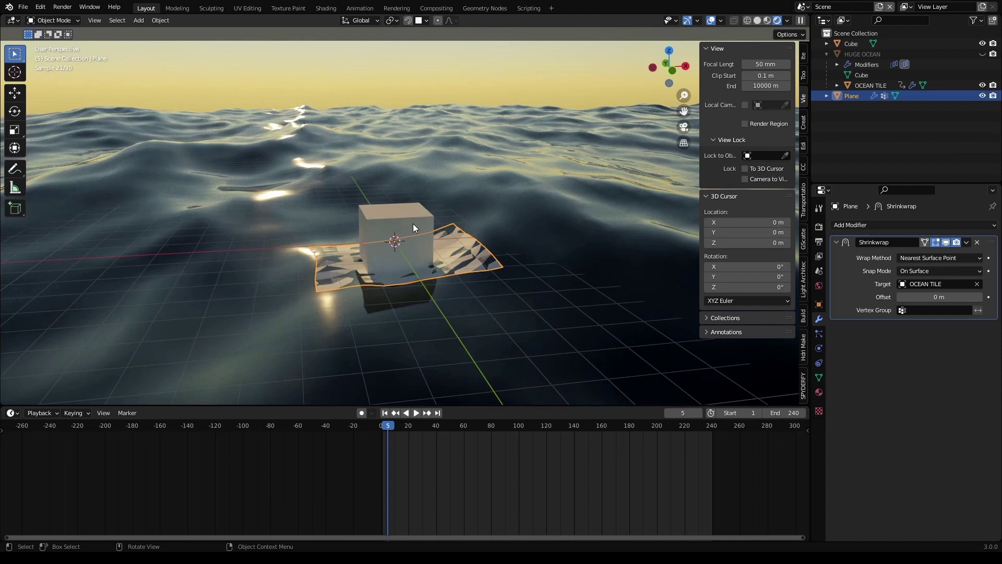
- Give the Cube a Copy Location constraint targeting the Plane's FLOATING vertex group, then play it
{"action": "left_click", "coordinate": [412, 224]}
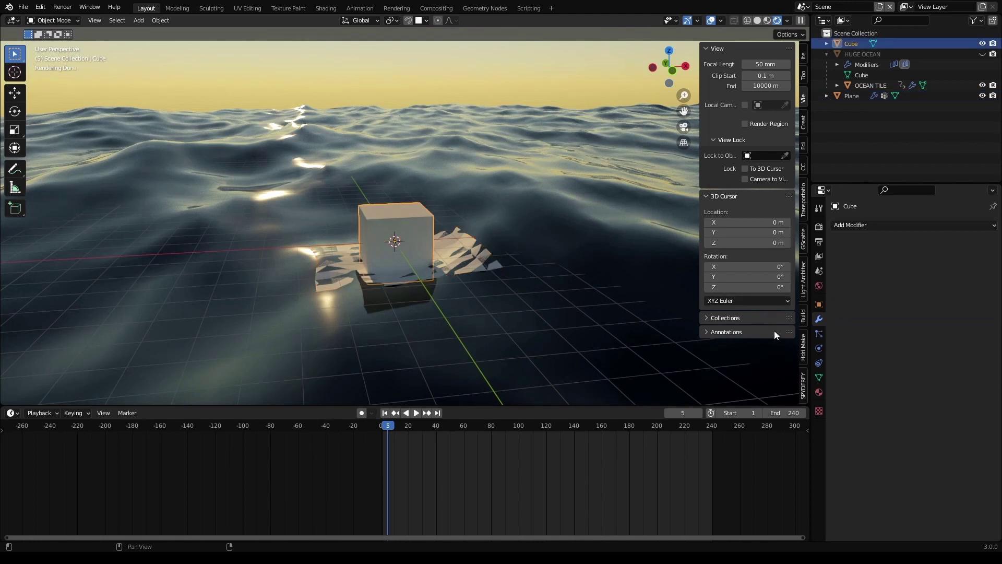
{"action": "left_click", "coordinate": [819, 364]}
{"action": "left_click", "coordinate": [904, 227]}
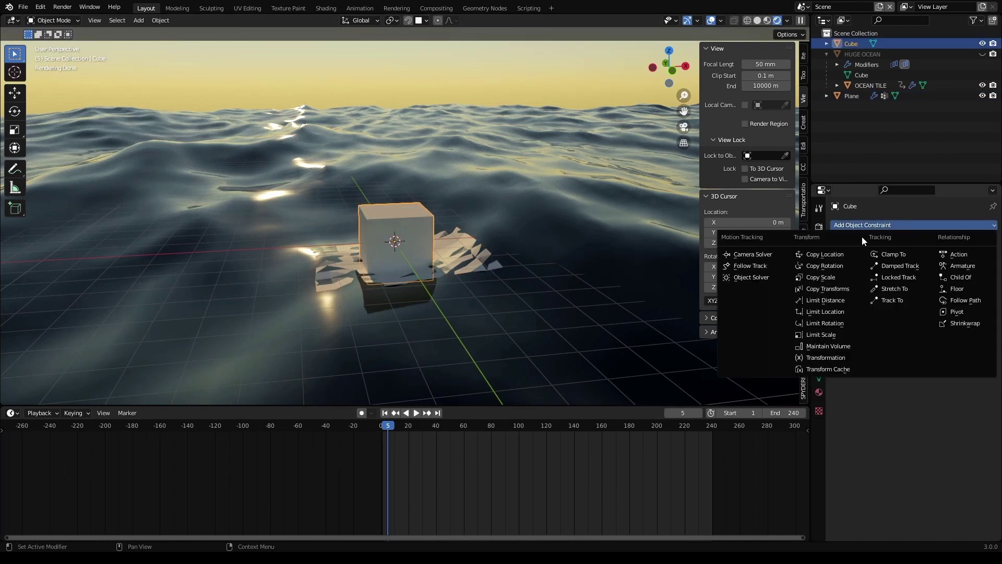
{"action": "left_click", "coordinate": [838, 254]}
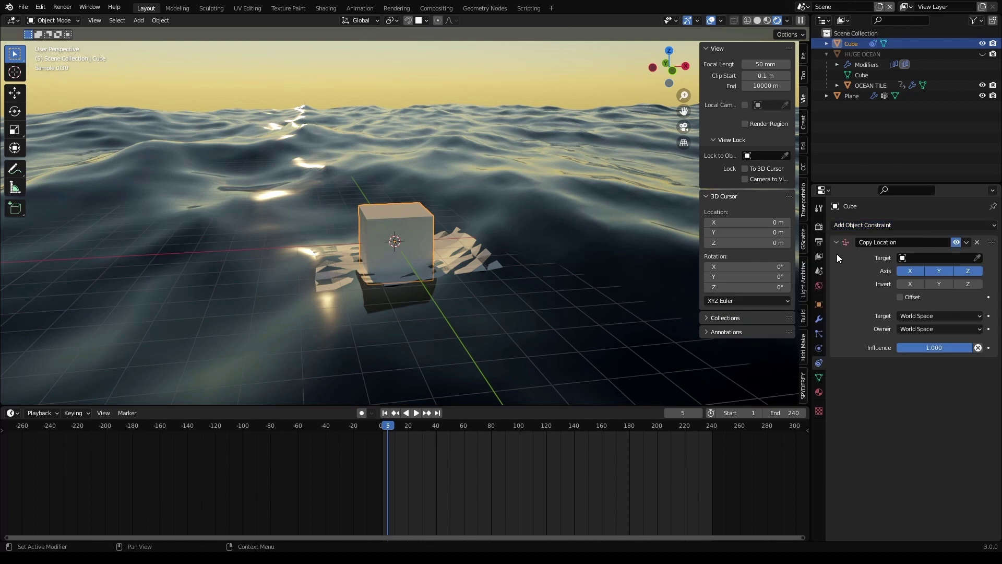
{"action": "left_click", "coordinate": [978, 258]}
{"action": "left_click", "coordinate": [476, 256]}
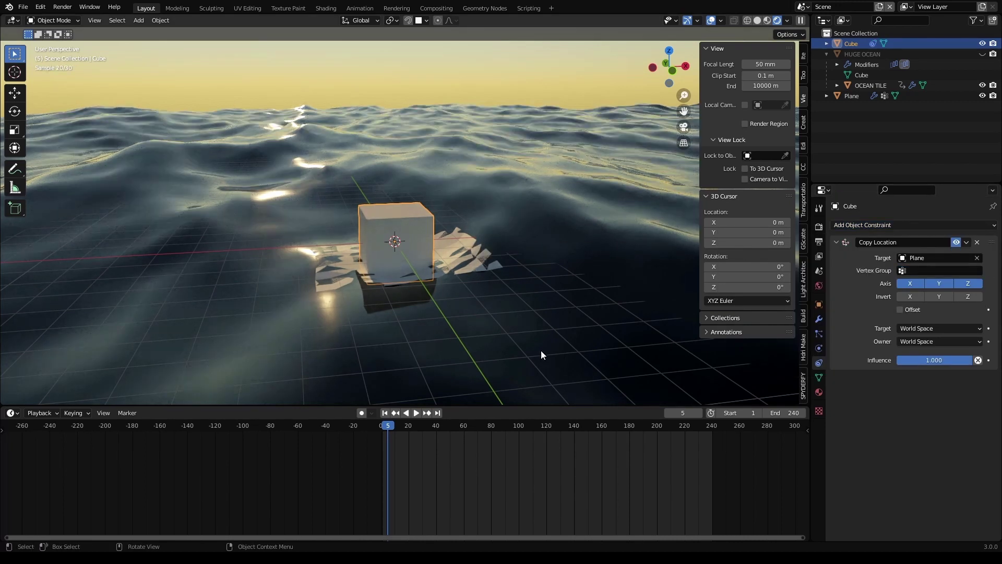
{"action": "left_click", "coordinate": [919, 271]}
{"action": "left_click", "coordinate": [905, 287]}
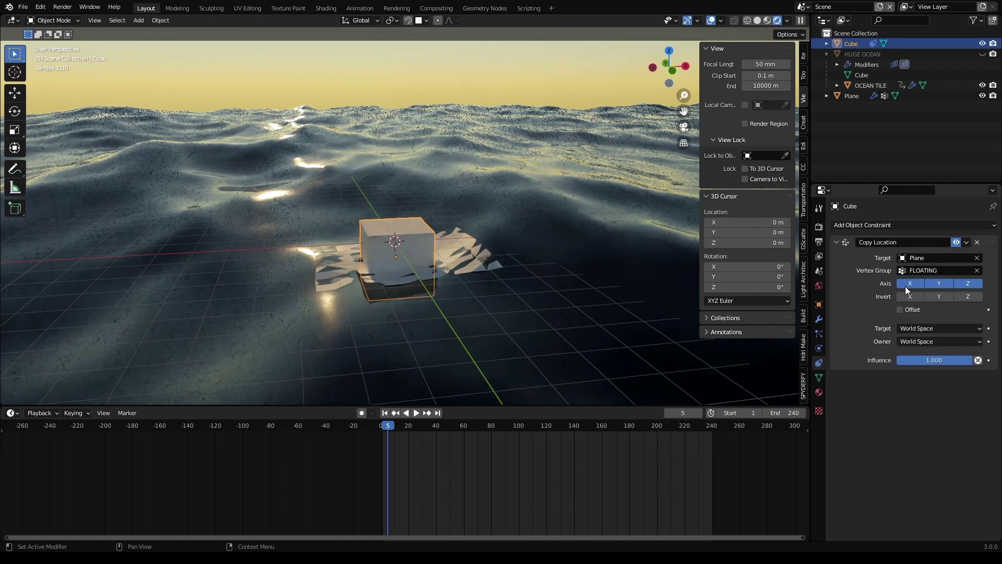
{"action": "middle_click_drag", "start_coordinate": [576, 336], "coordinate": [511, 352]}
{"action": "key", "text": "space"}
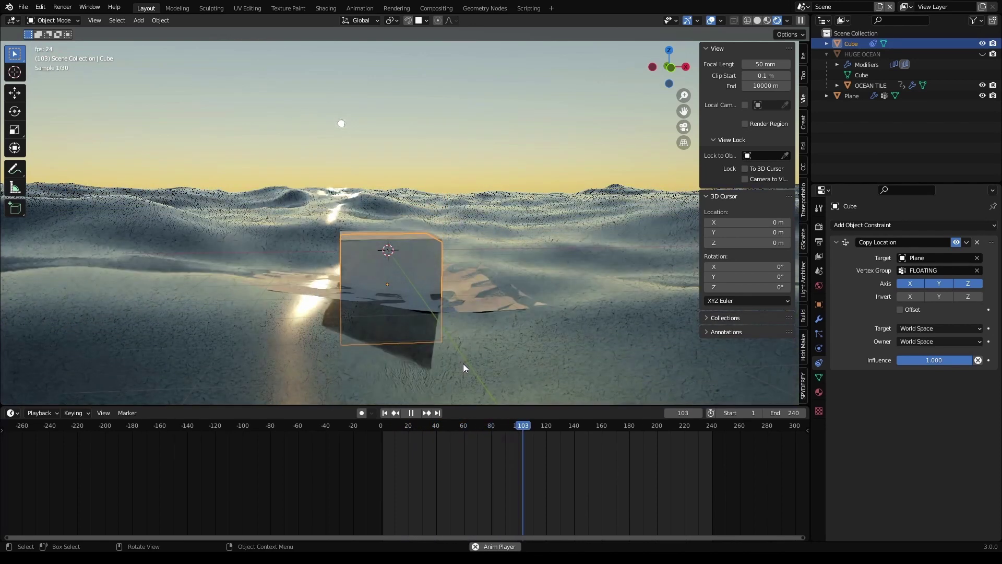
- Stop playback and hide the Plane from the viewport
{"action": "key", "text": "space"}
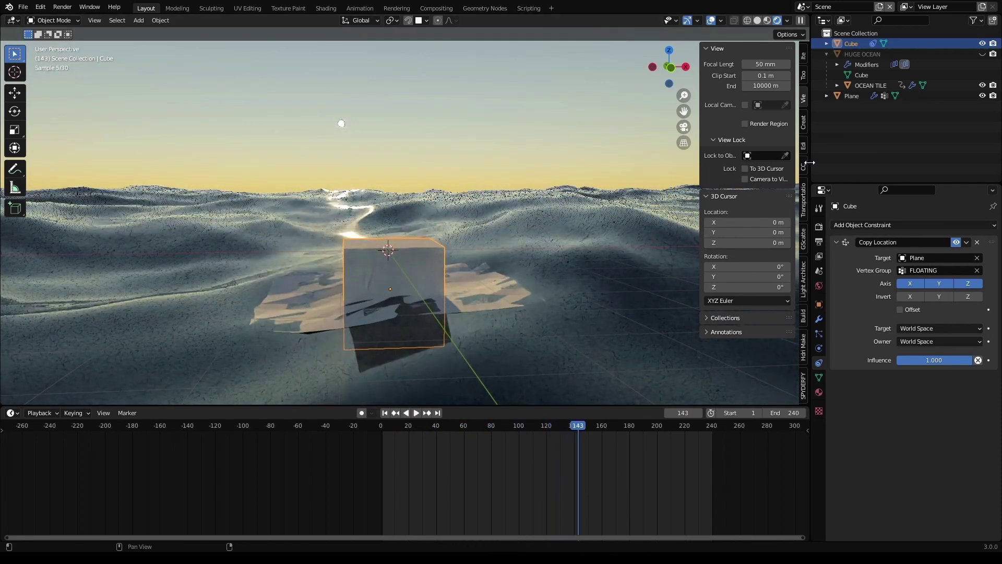
{"action": "left_click", "coordinate": [982, 96]}
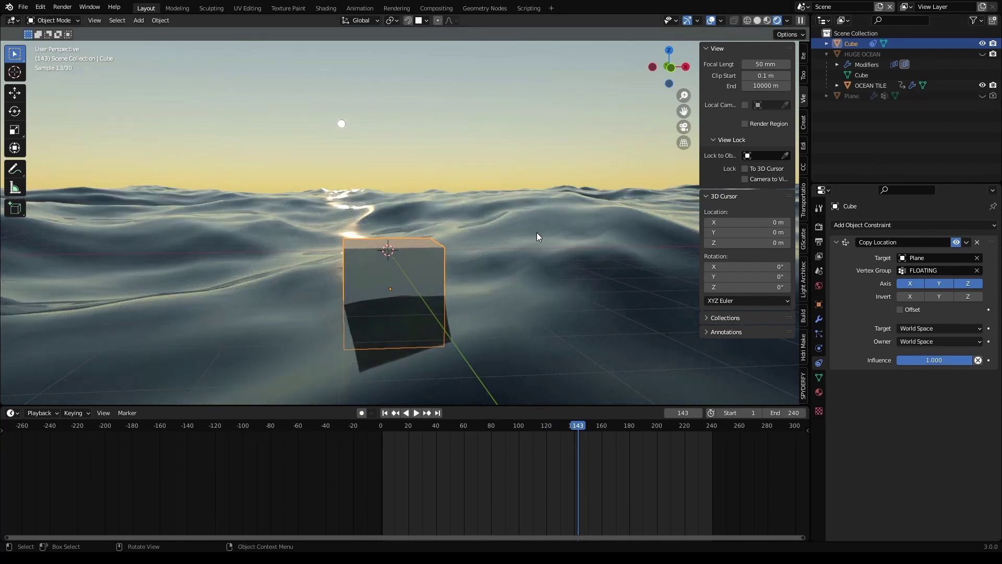
{"action": "mouse_move", "coordinate": [536, 233]}
{"action": "middle_mouse_down"}
{"action": "mouse_move", "coordinate": [487, 239]}
{"action": "mouse_move", "coordinate": [546, 237]}
{"action": "middle_mouse_up"}
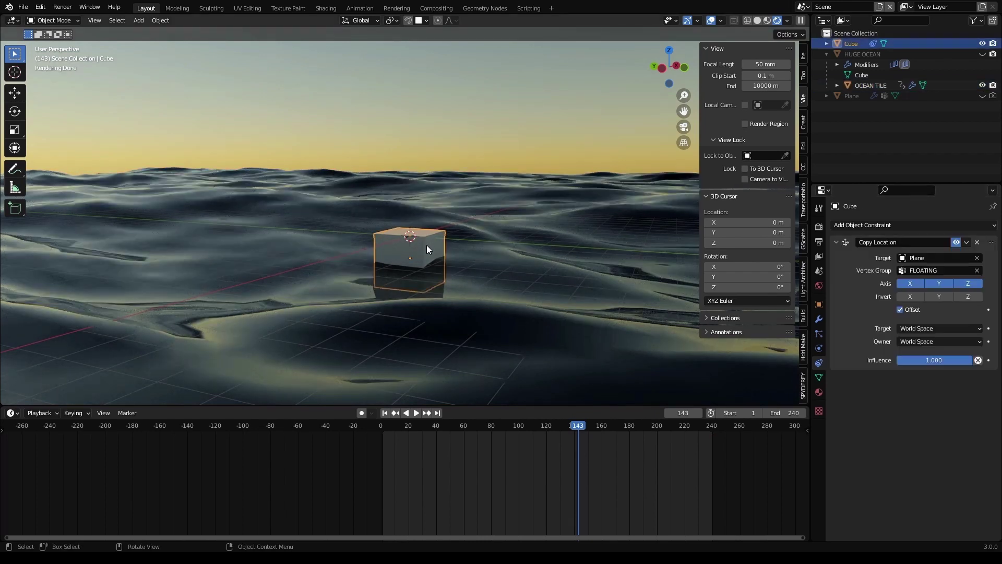
- Raise the cube about 0.49 m along Z and replay the animation
{"action": "key", "text": "g"}
{"action": "key", "text": "z"}
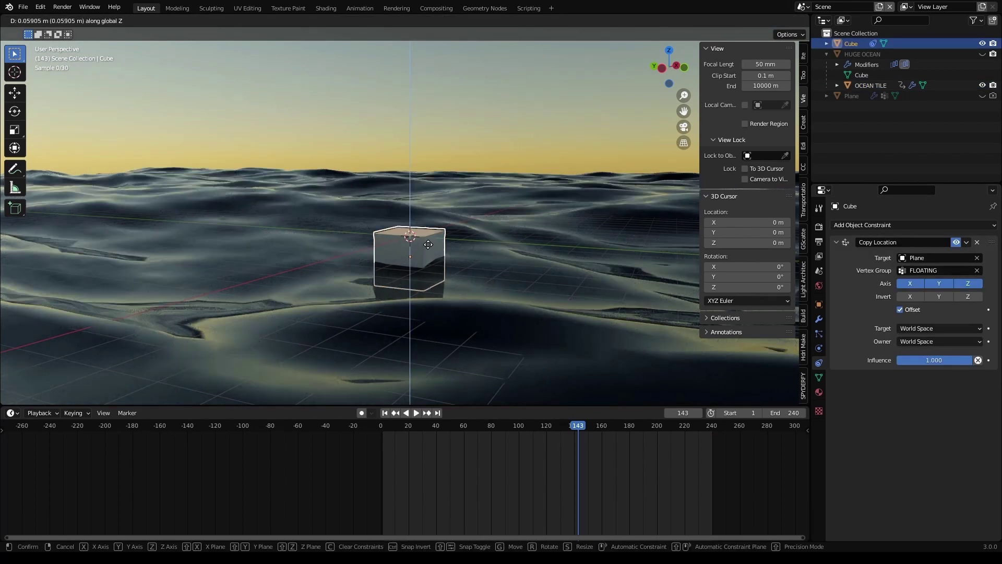
{"action": "left_click", "coordinate": [509, 180]}
{"action": "middle_click_drag", "start_coordinate": [551, 315], "coordinate": [493, 311]}
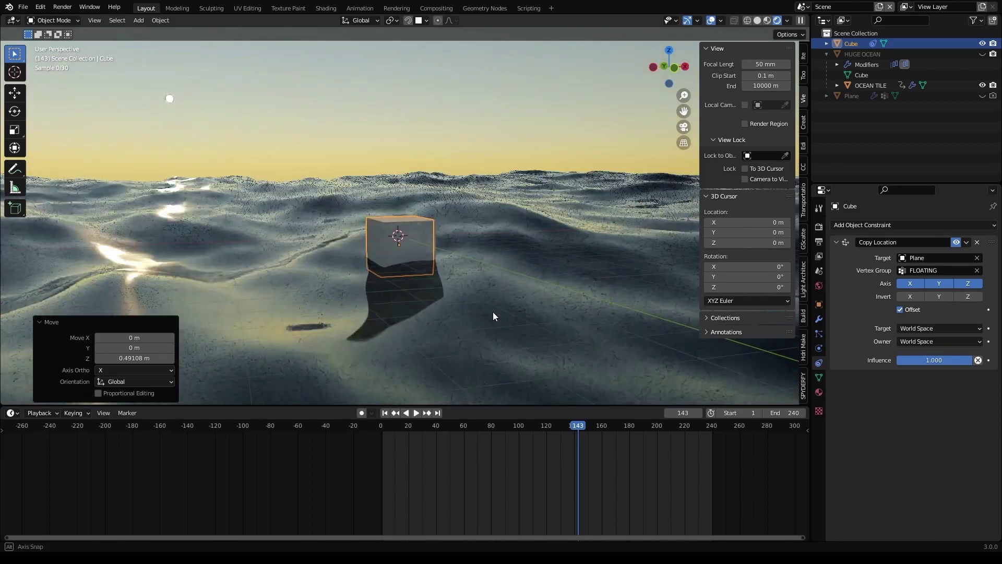
{"action": "key", "text": "space"}
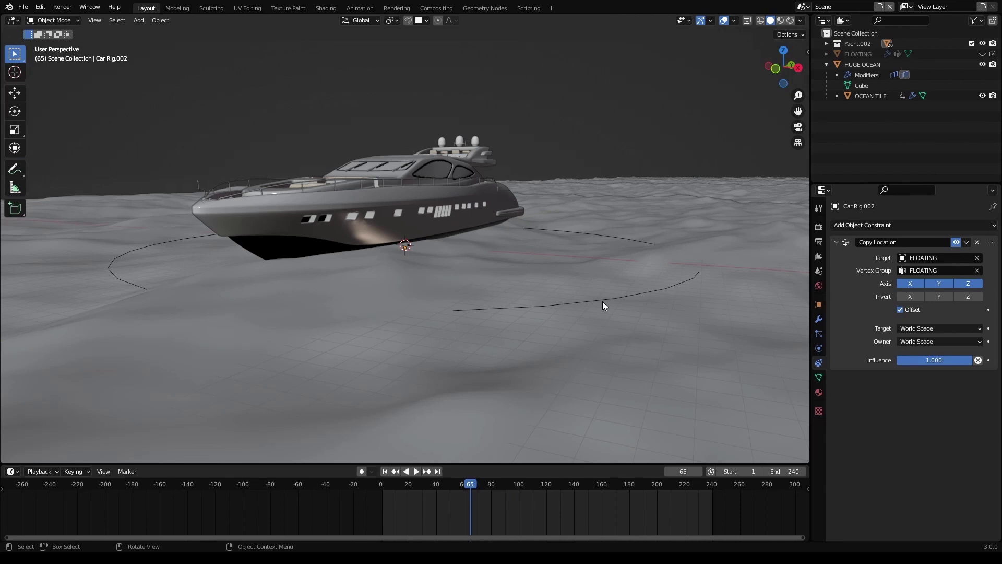
- Orbit around the yacht and scrub to frame 215, checking it rises and tilts with the swells
{"action": "mouse_move", "coordinate": [600, 303]}
{"action": "middle_mouse_down"}
{"action": "mouse_move", "coordinate": [665, 298]}
{"action": "mouse_move", "coordinate": [598, 300]}
{"action": "middle_mouse_up"}
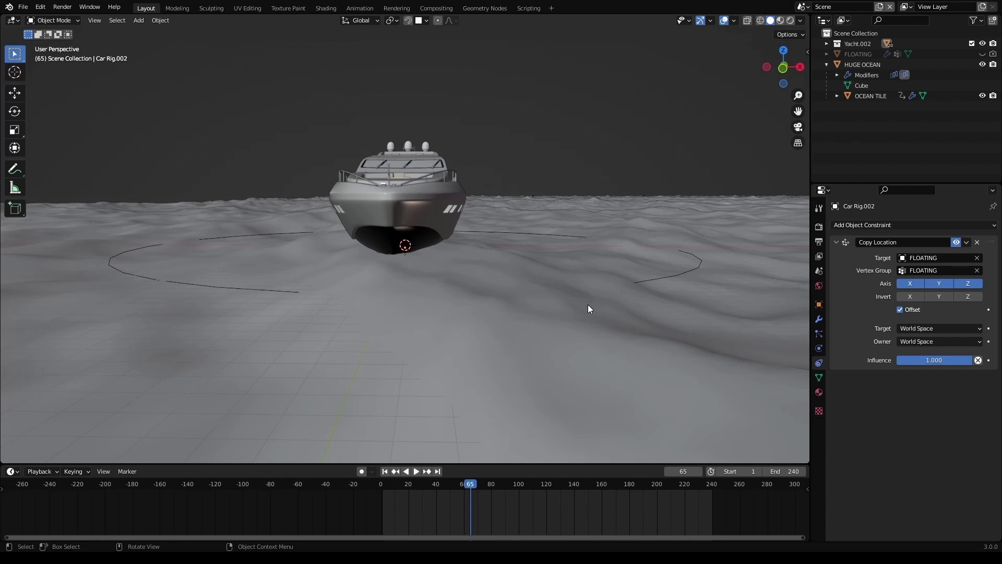
{"action": "middle_click_drag", "start_coordinate": [588, 305], "coordinate": [557, 293]}
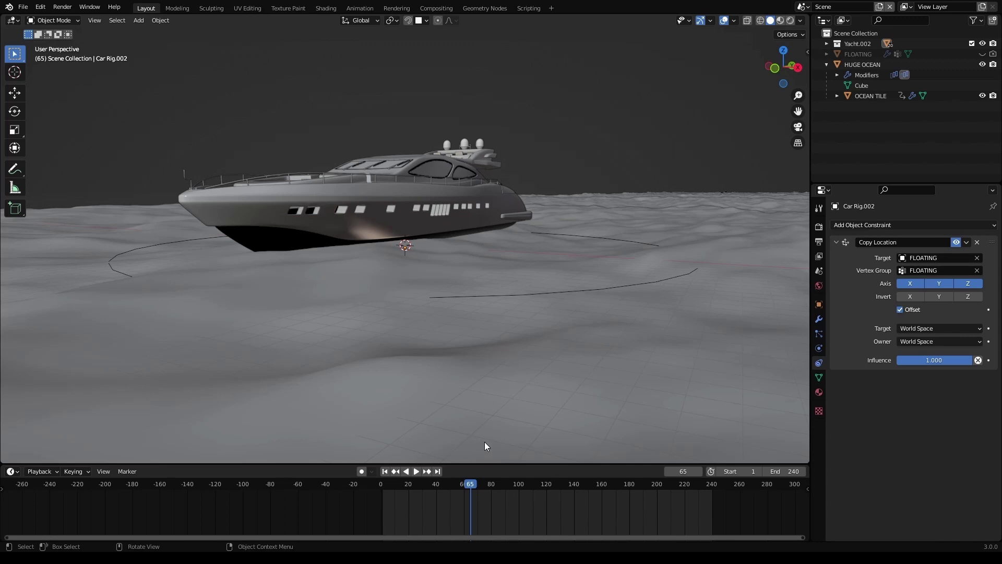
{"action": "left_click_drag", "start_coordinate": [470, 486], "coordinate": [678, 538]}
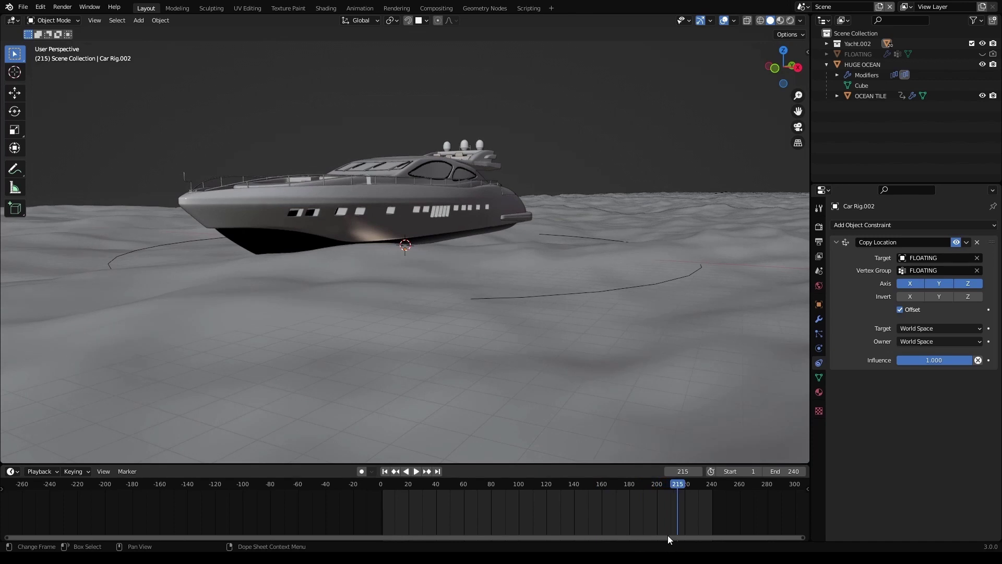
{"action": "mouse_move", "coordinate": [595, 373]}
{"action": "middle_mouse_down"}
{"action": "mouse_move", "coordinate": [644, 373]}
{"action": "mouse_move", "coordinate": [604, 363]}
{"action": "middle_mouse_up"}
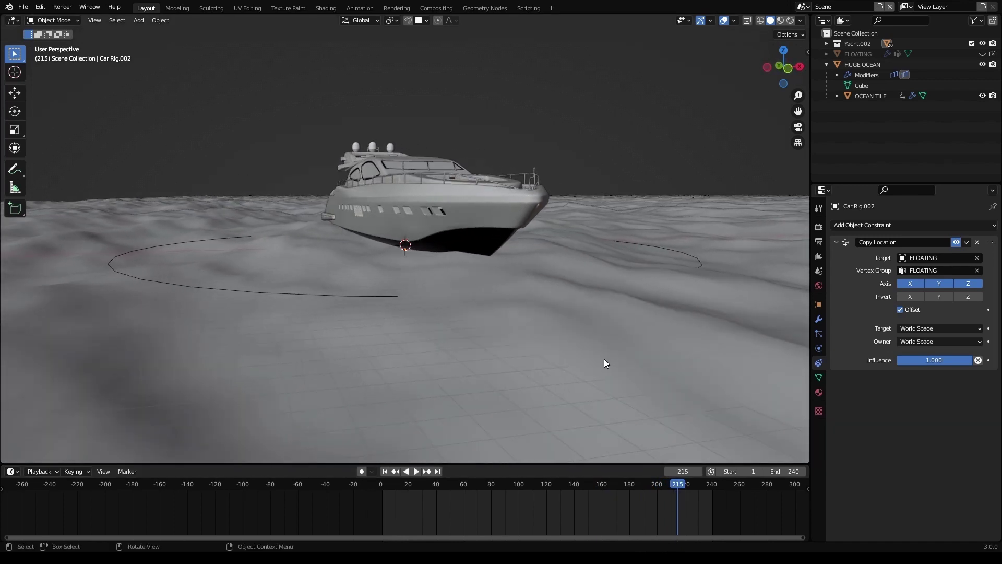